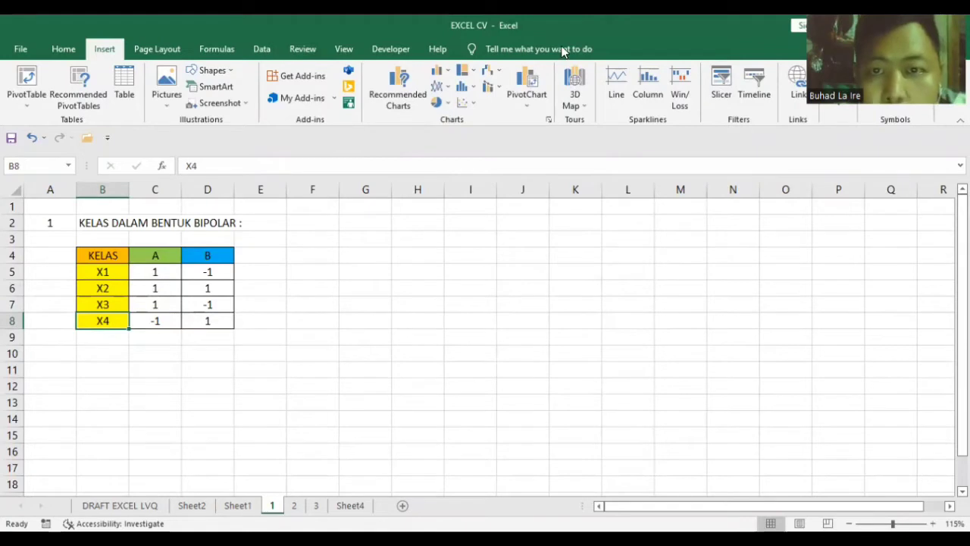
# Go to sheet 3 (2) and examine the initial weight table W, its diagonal cells, and the class B values.
pyautogui.hotkey('ctrl', 'pagedown')
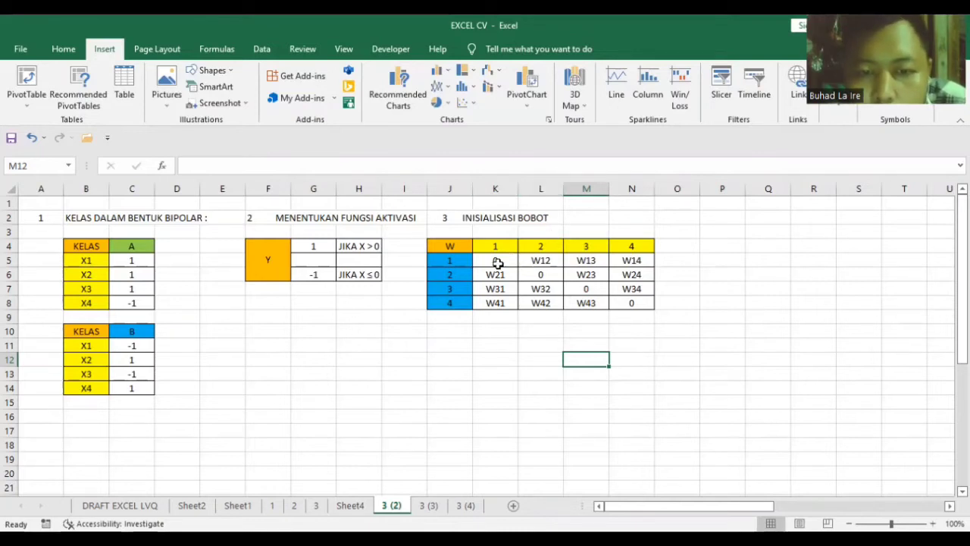
pyautogui.click(511, 229)
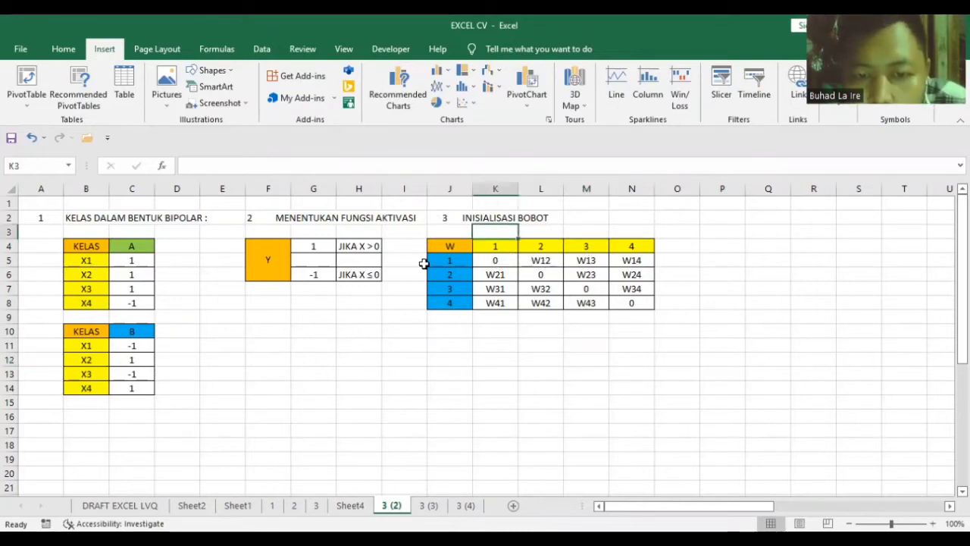
pyautogui.click(488, 315)
pyautogui.click(659, 297)
pyautogui.click(593, 260)
pyautogui.click(486, 283)
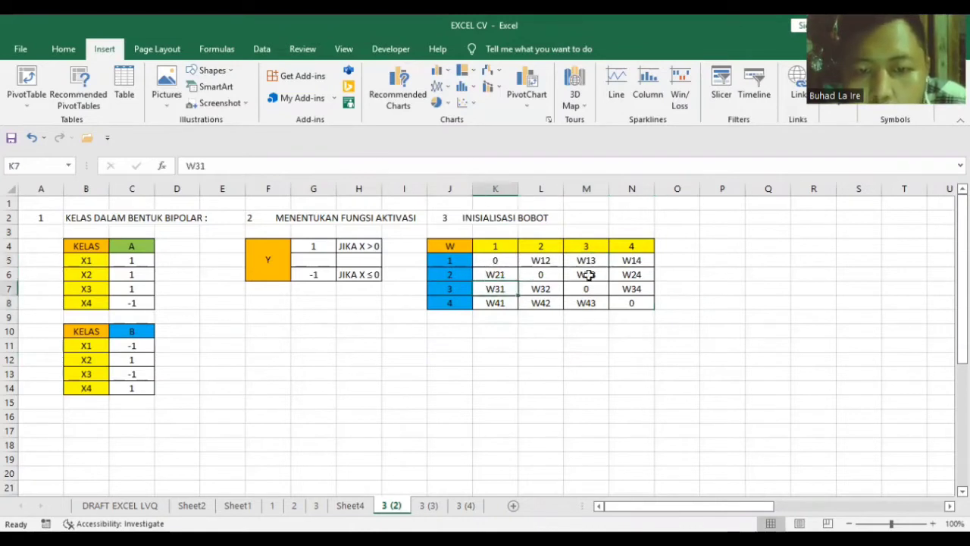
pyautogui.click(496, 256)
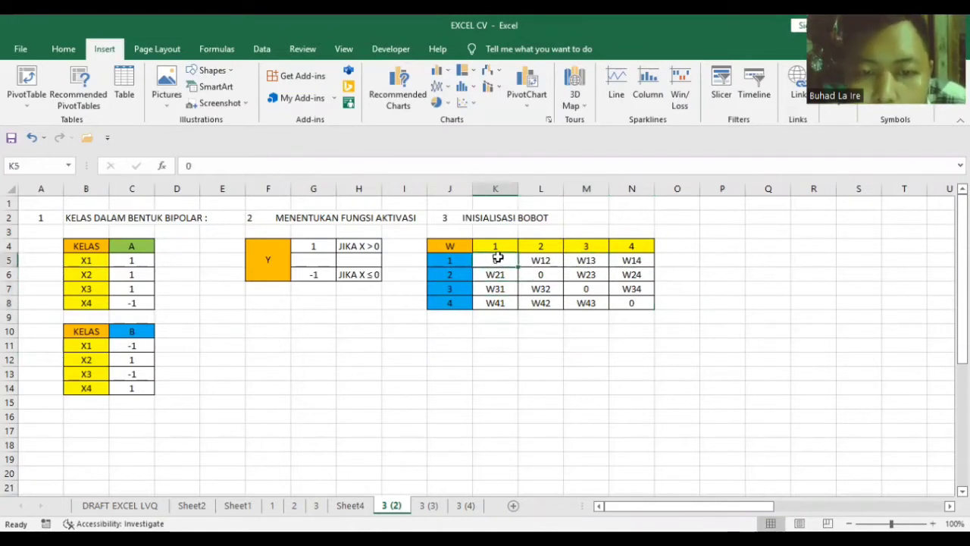
pyautogui.click(535, 273)
pyautogui.click(586, 288)
pyautogui.click(622, 303)
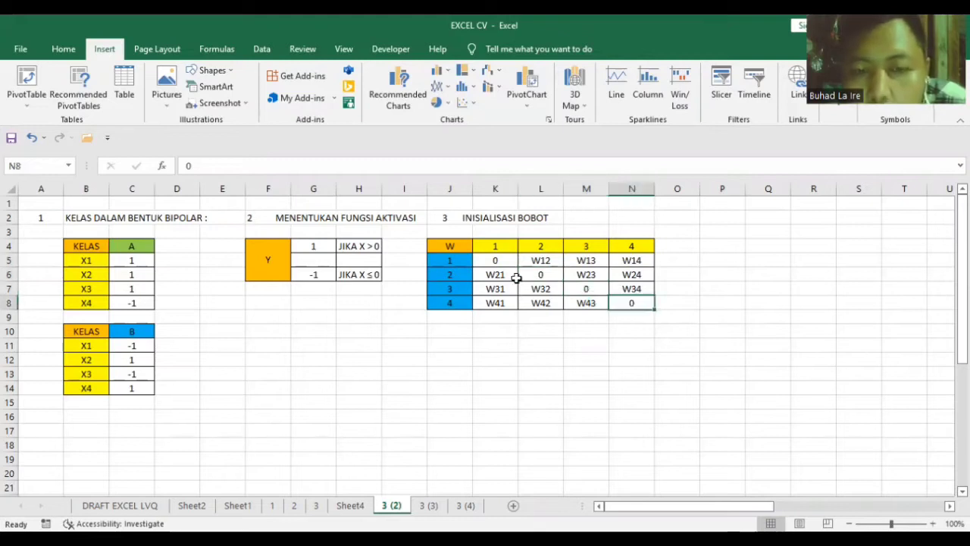
pyautogui.click(496, 255)
pyautogui.click(540, 273)
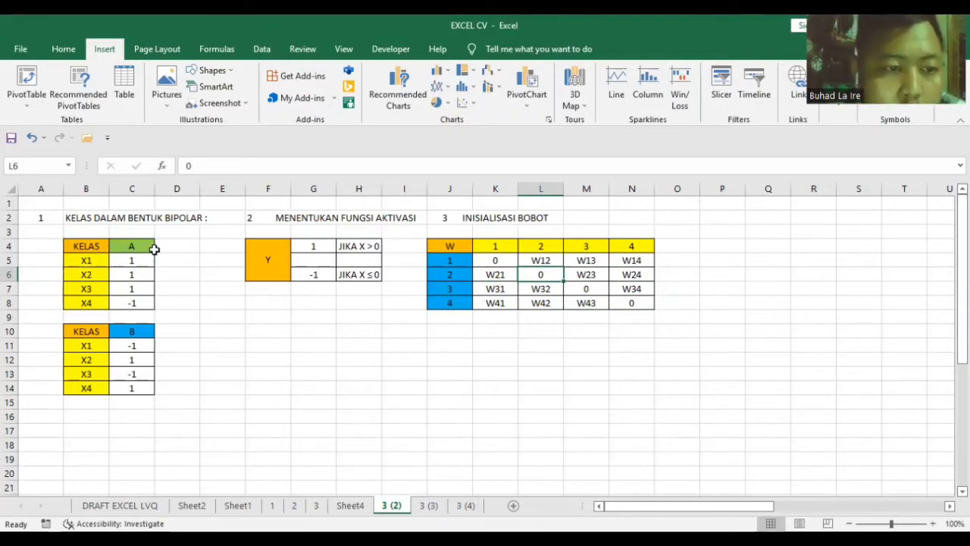
pyautogui.click(132, 345)
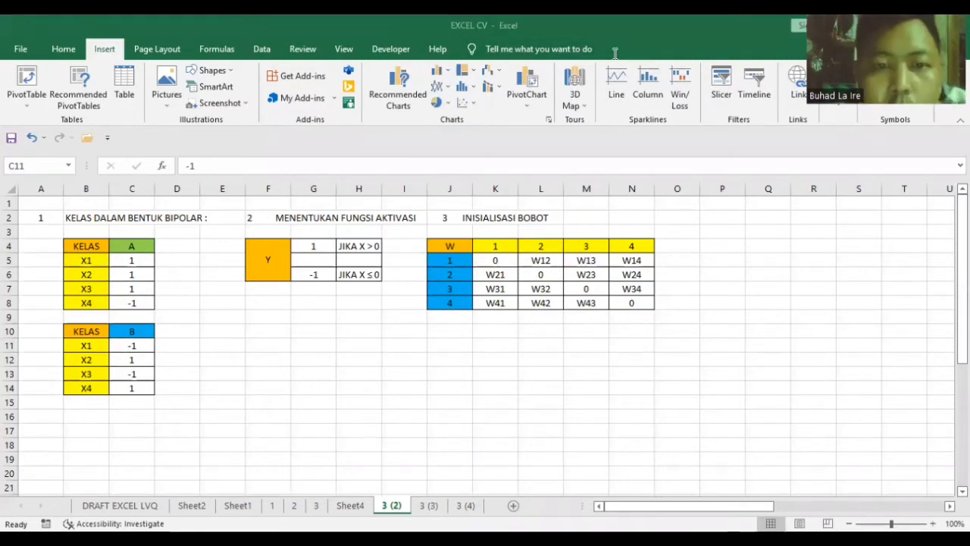
# Go to sheet 3 (3) and compare class A's X1, X3 and X4 entries with the row 1 cells of weight table A.
pyautogui.hotkey('ctrl', 'pagedown')
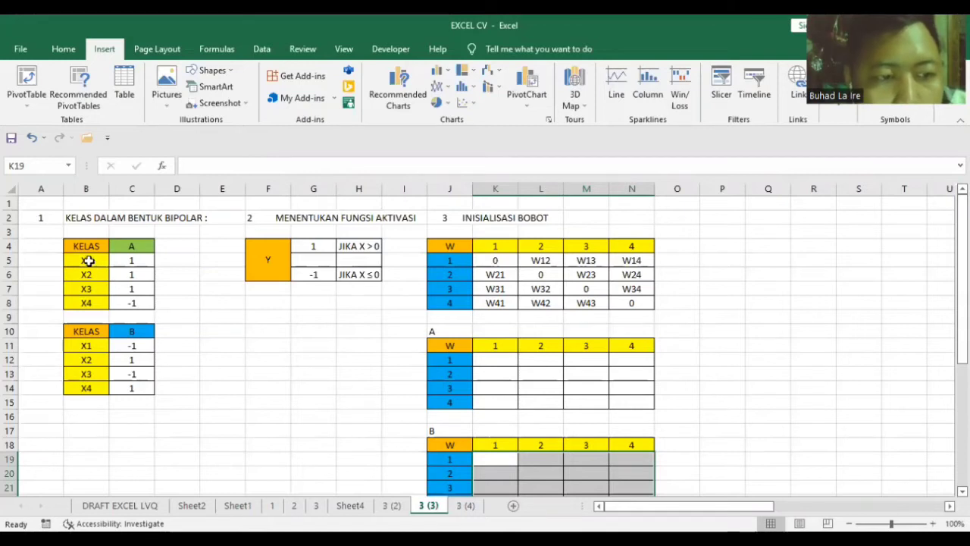
pyautogui.click(88, 260)
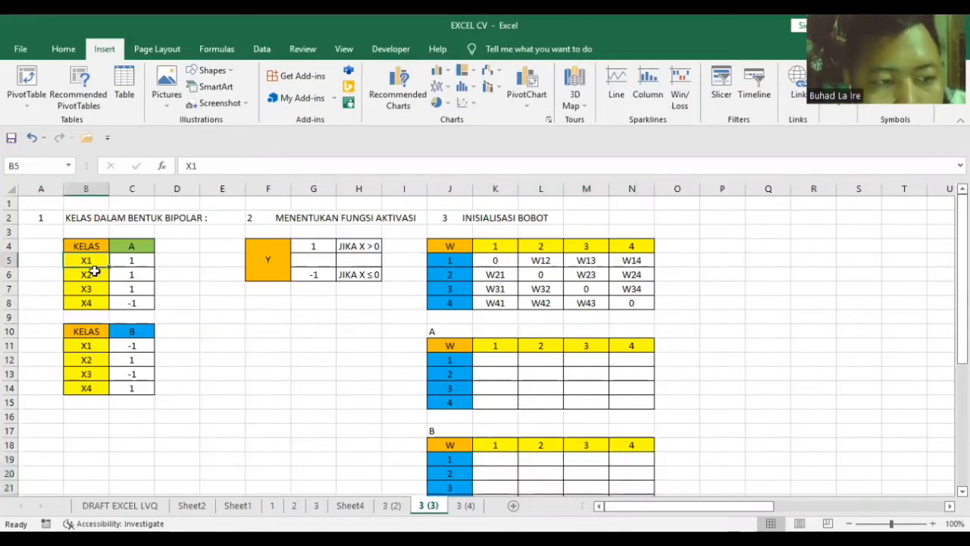
pyautogui.click(494, 363)
pyautogui.click(538, 357)
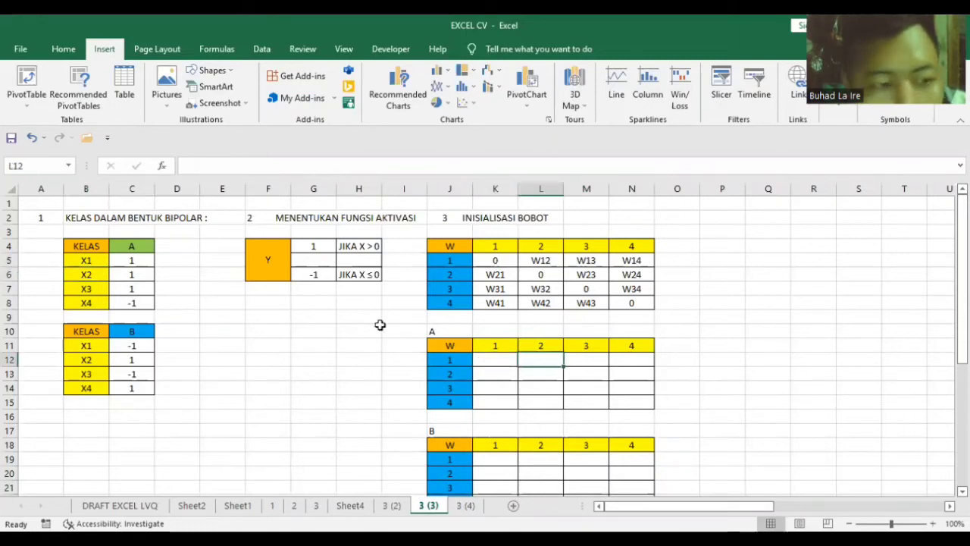
pyautogui.click(87, 260)
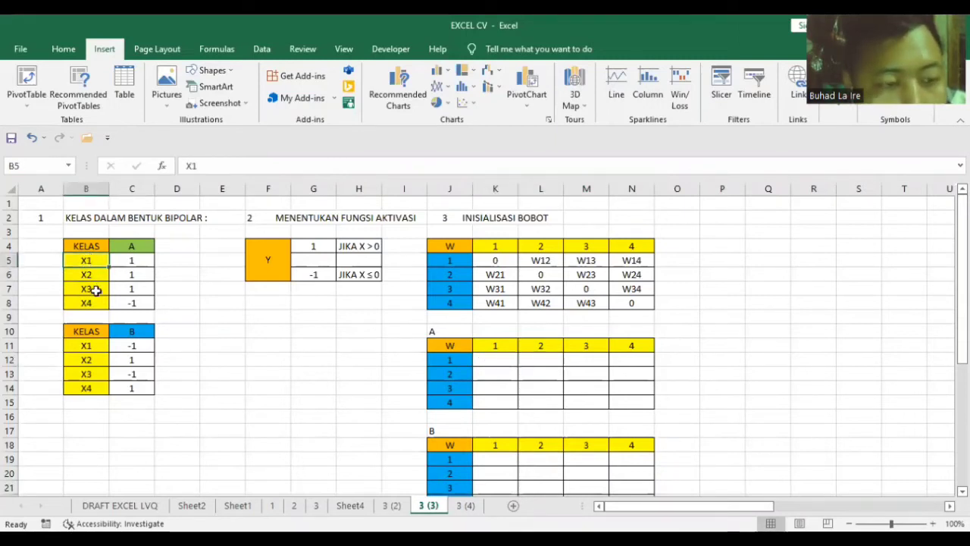
pyautogui.click(97, 290)
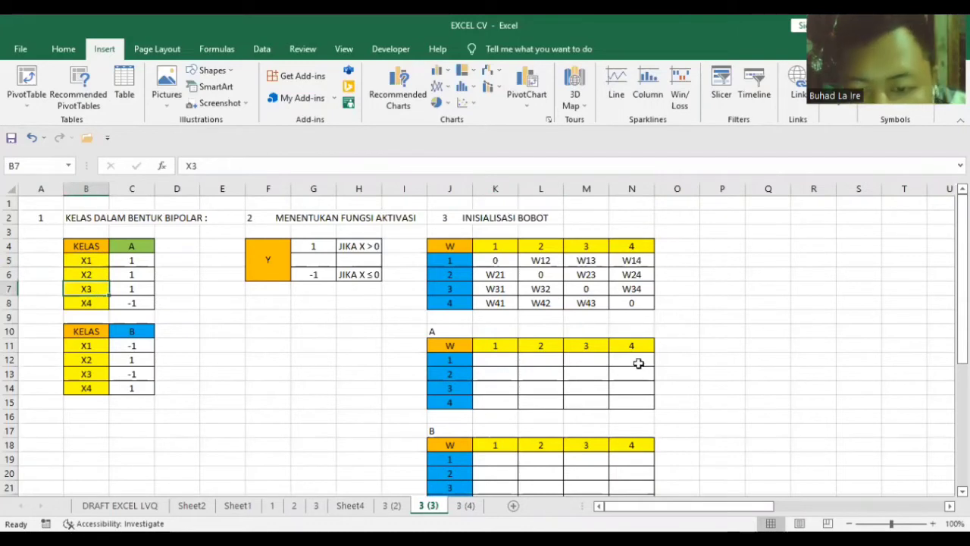
pyautogui.click(635, 360)
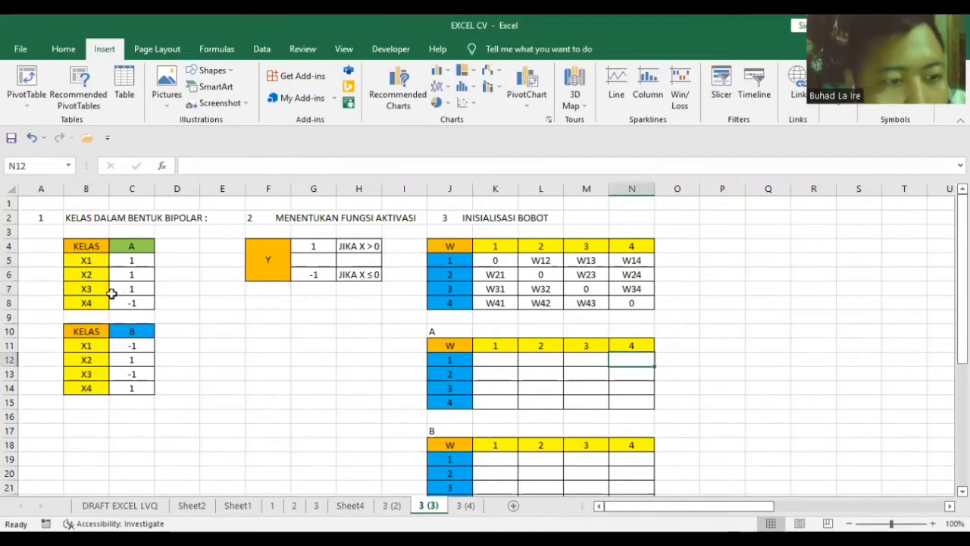
pyautogui.click(88, 260)
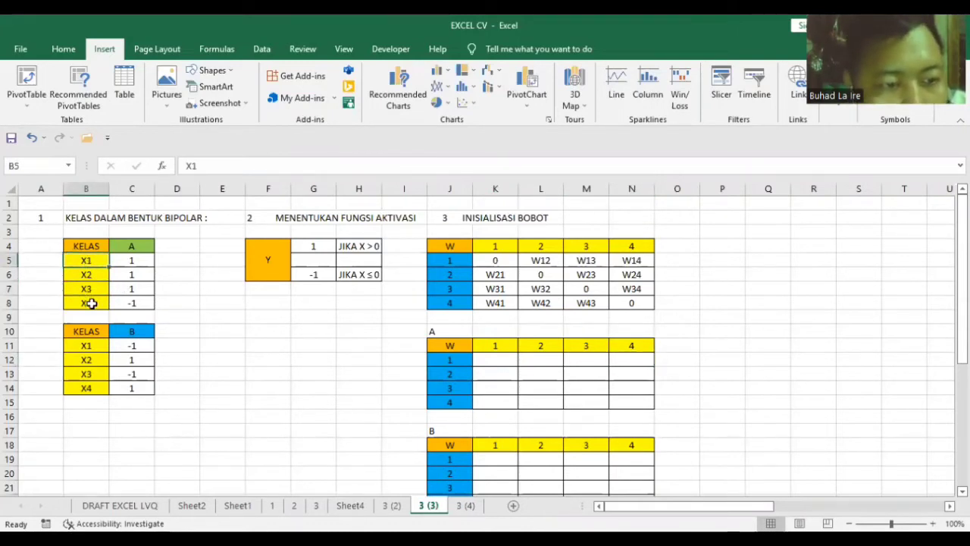
pyautogui.click(89, 300)
pyautogui.click(626, 360)
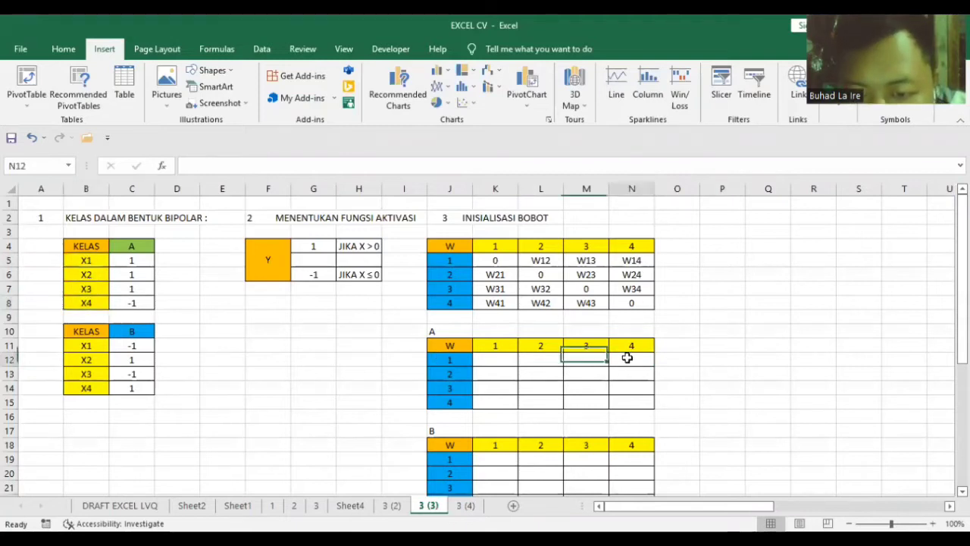
pyautogui.click(96, 257)
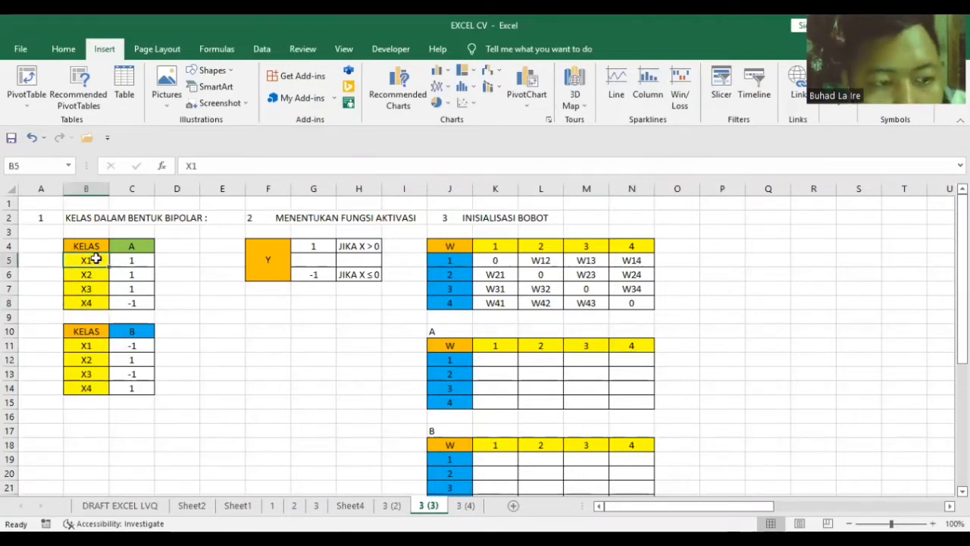
# In row 1 of weight table A, enter 0 in column 1 and 1 in column 2.
pyautogui.click(491, 363)
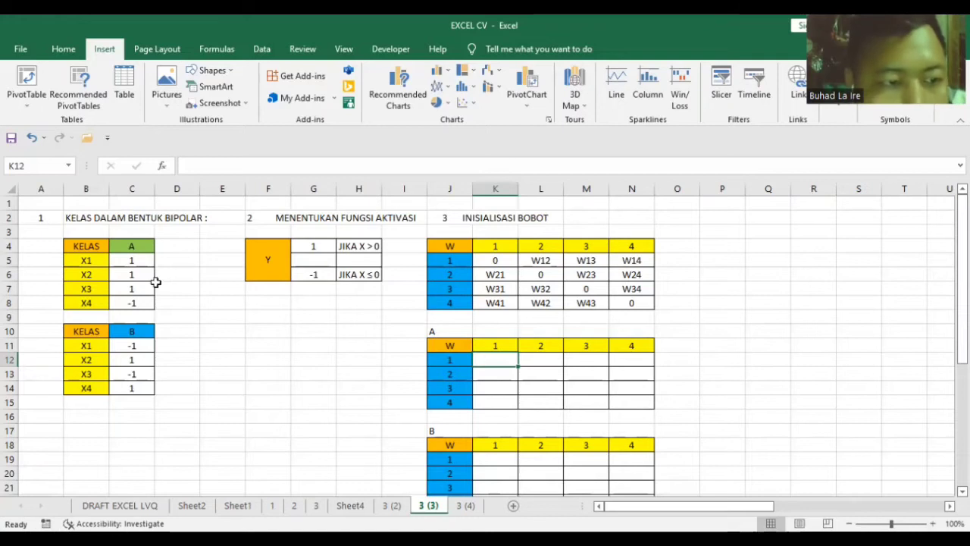
pyautogui.click(88, 259)
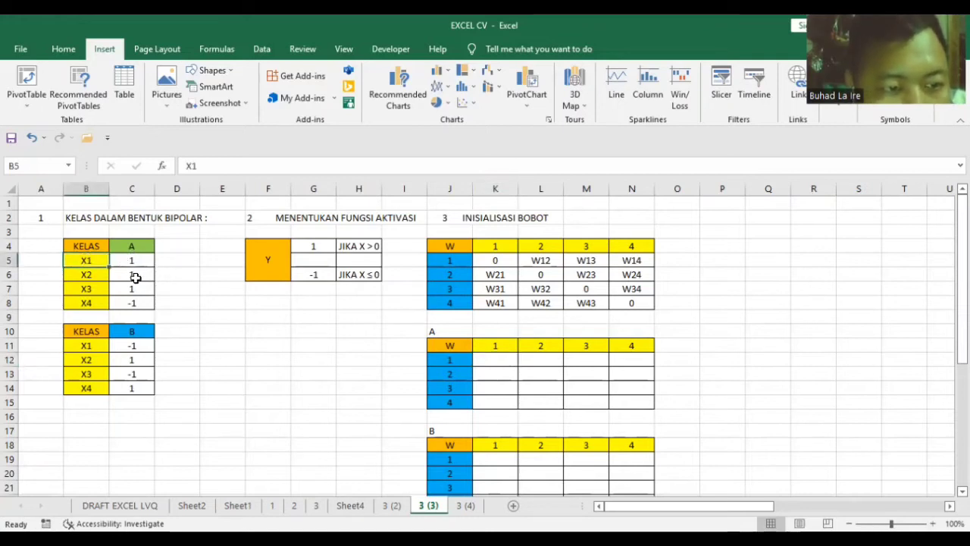
pyautogui.click(497, 361)
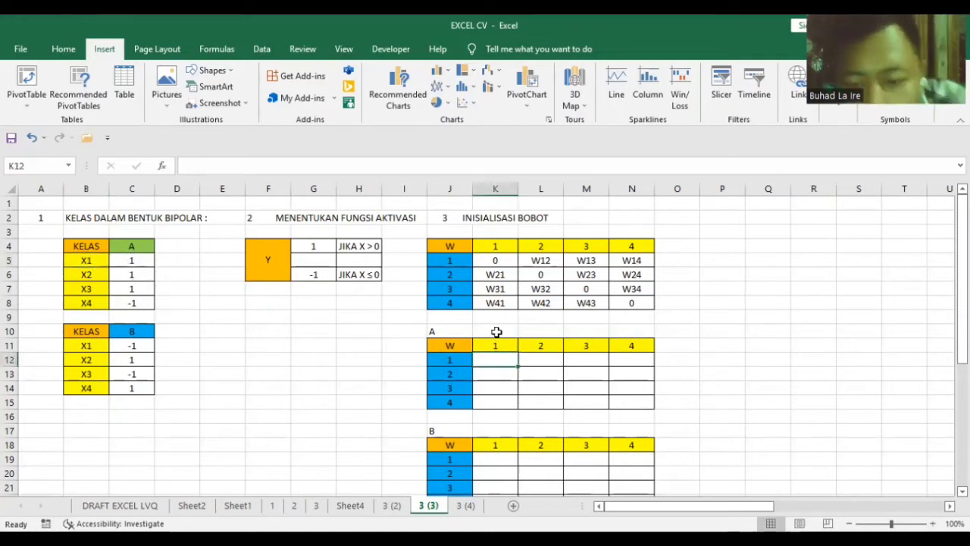
pyautogui.write('0')
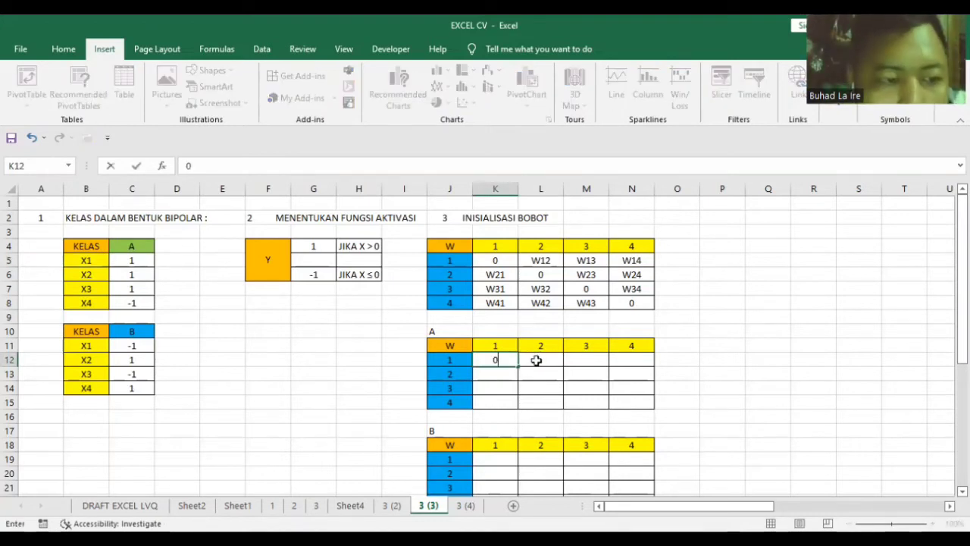
pyautogui.press('Tab')
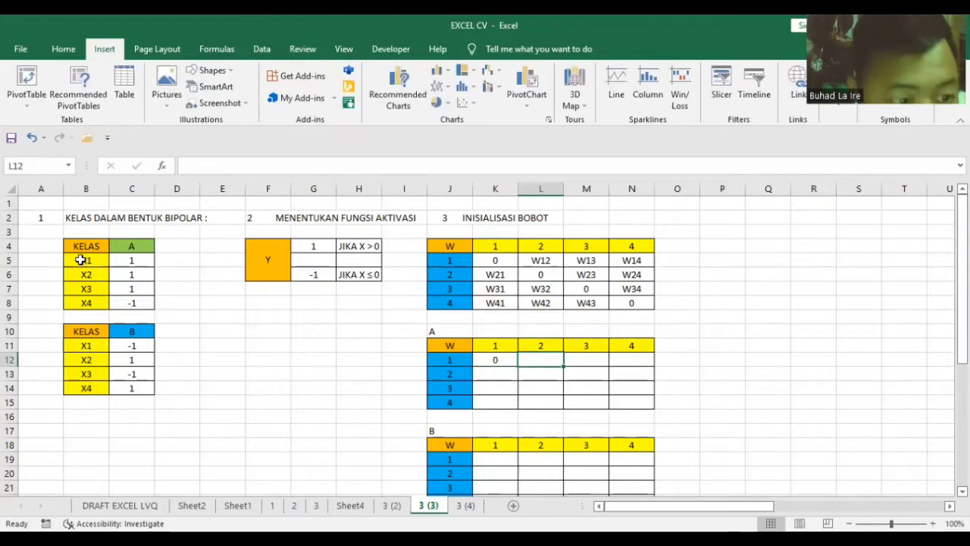
pyautogui.click(84, 258)
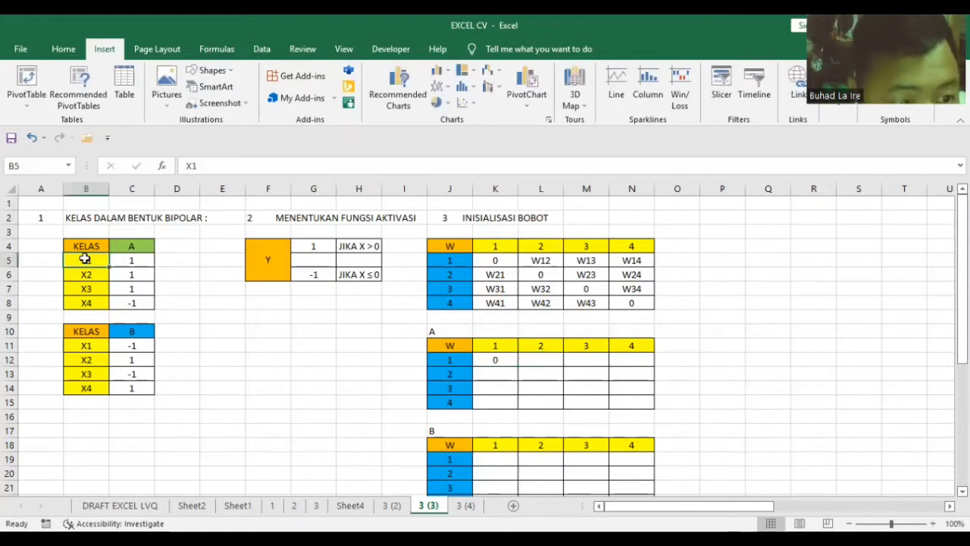
pyautogui.click(132, 286)
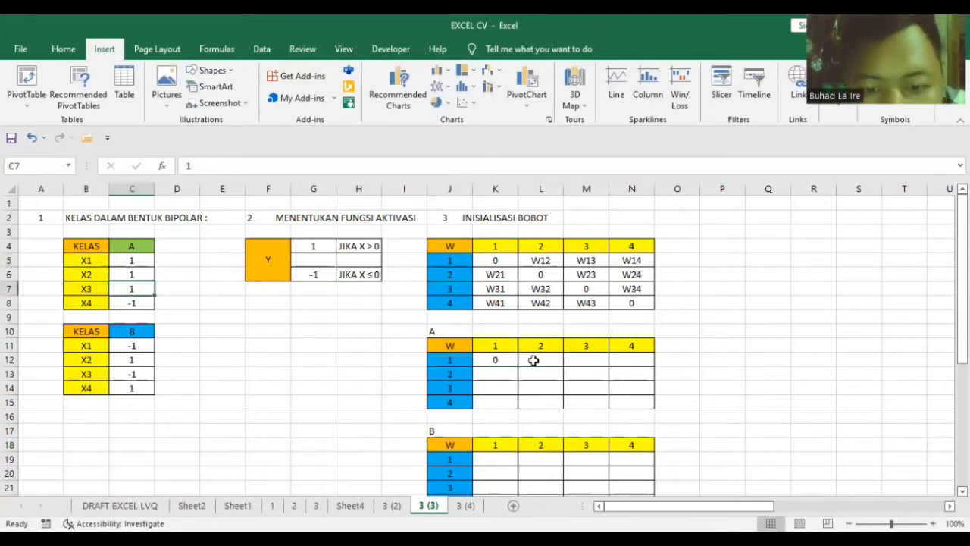
pyautogui.click(533, 361)
pyautogui.write('1')
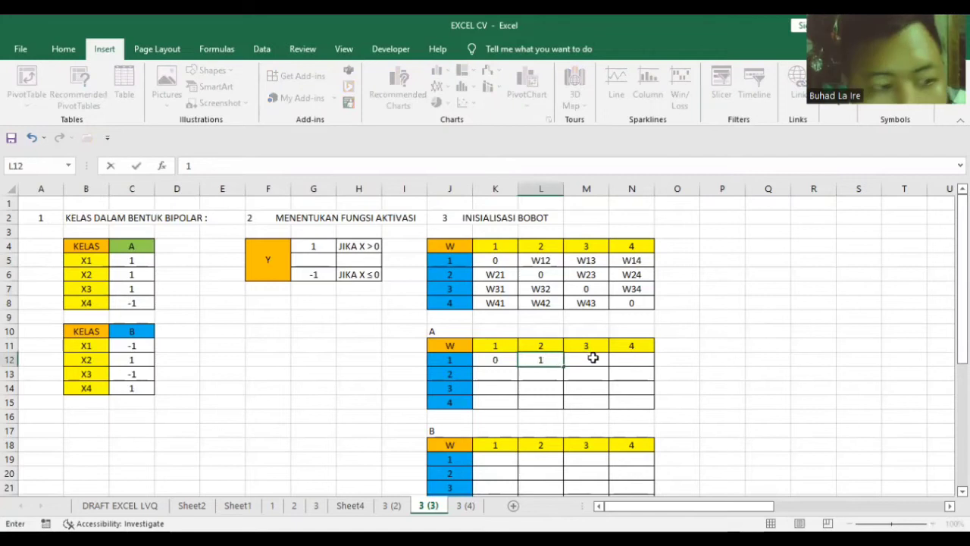
pyautogui.press('Tab')
# Complete row 1 of weight table A with 1 in column 3 and -1 in column 4.
pyautogui.click(90, 260)
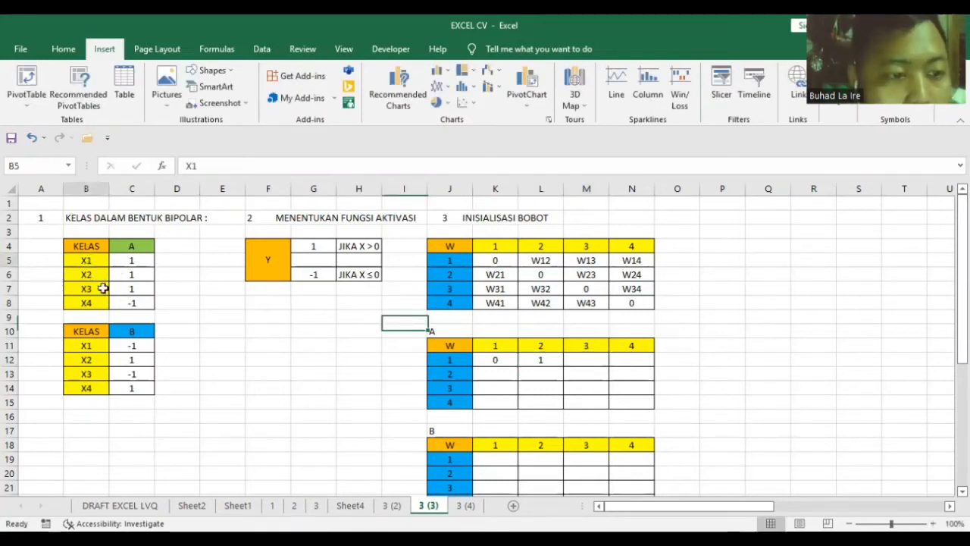
pyautogui.click(94, 289)
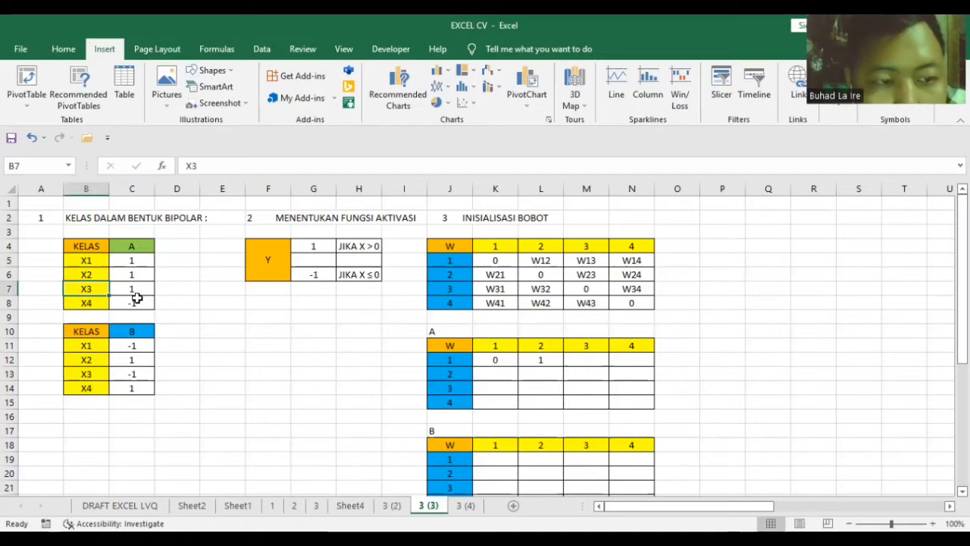
pyautogui.click(592, 359)
pyautogui.write('1')
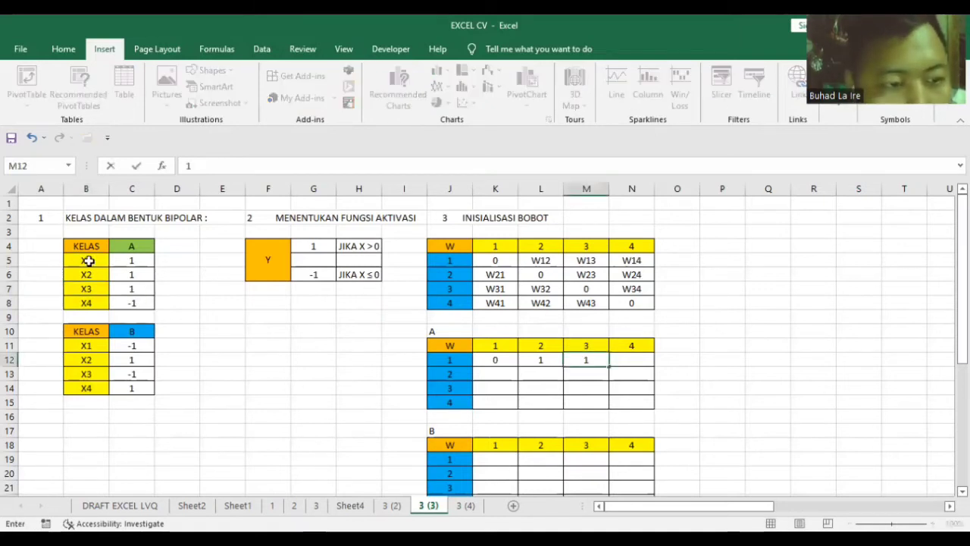
pyautogui.click(87, 306)
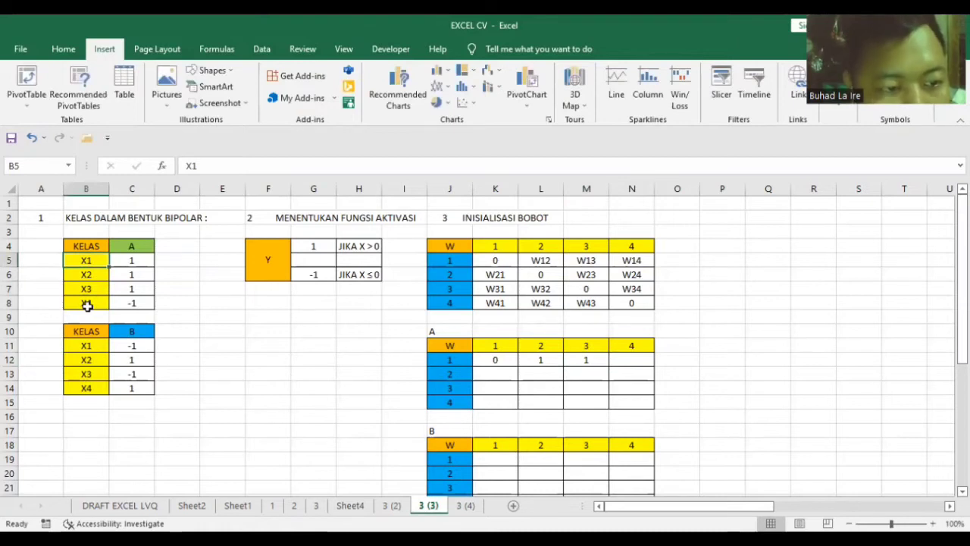
pyautogui.press('Right')
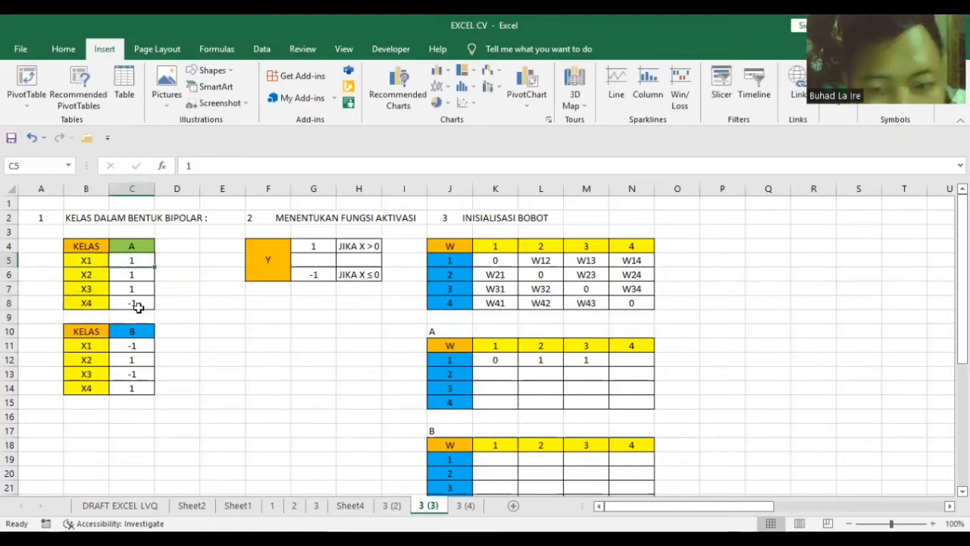
pyautogui.click(628, 358)
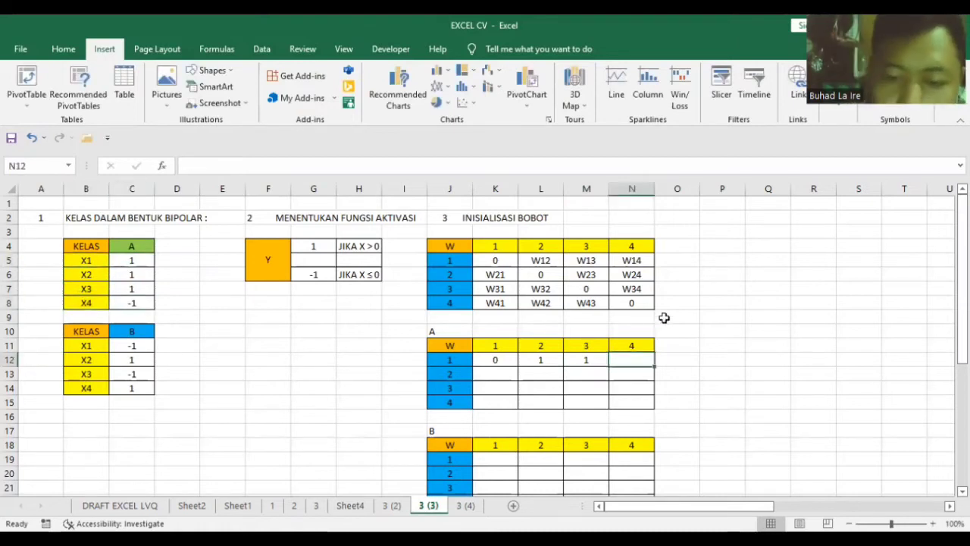
pyautogui.write('-1')
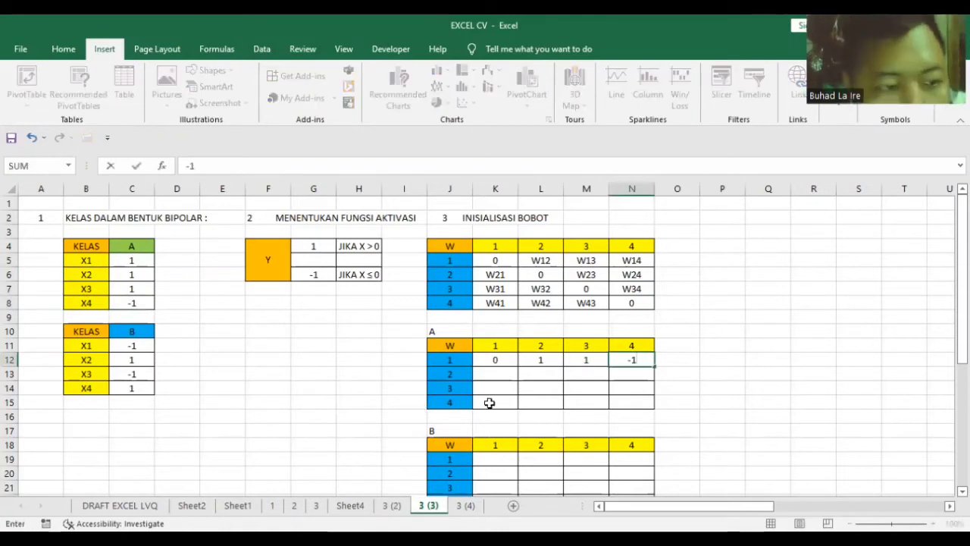
pyautogui.click(474, 374)
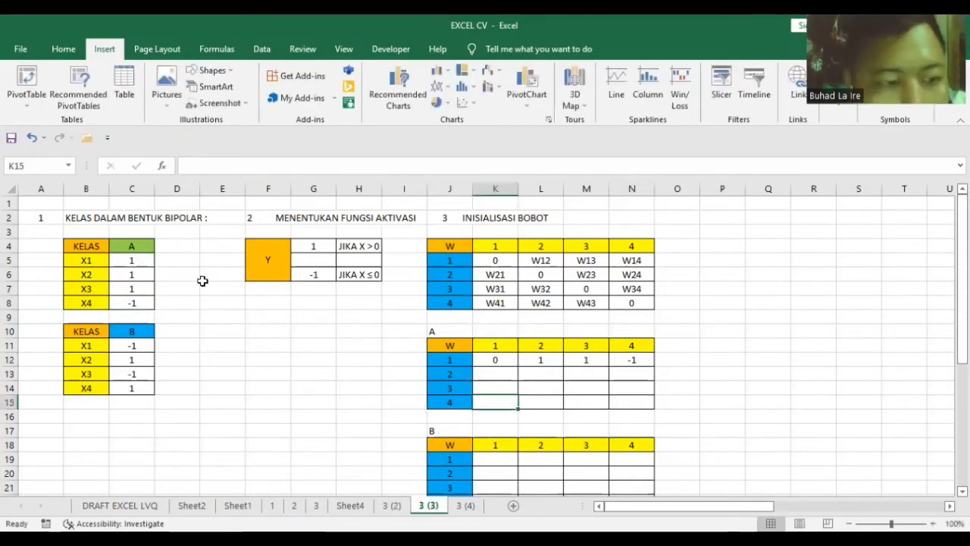
# In row 2 of weight table A, enter 1 in column 1 and 0 in column 2.
pyautogui.click(131, 275)
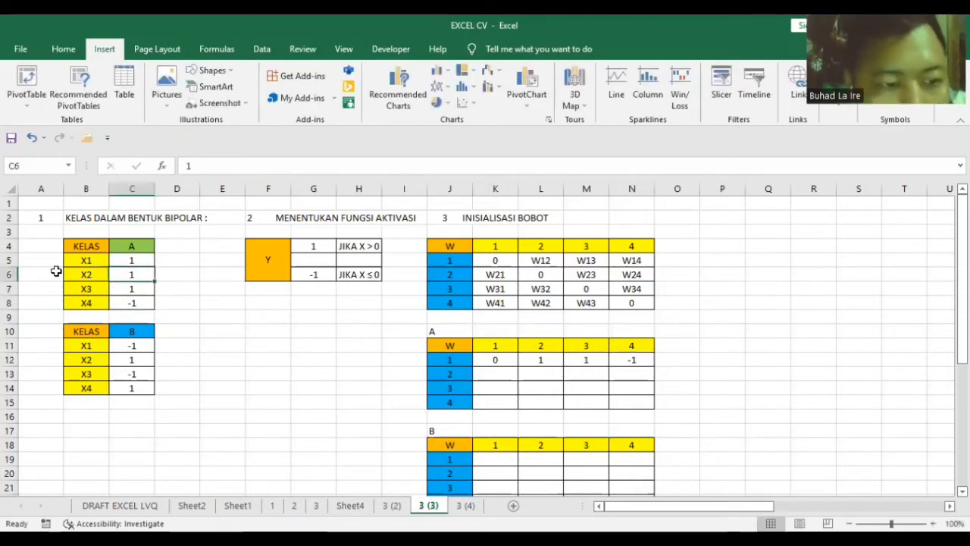
pyautogui.click(501, 373)
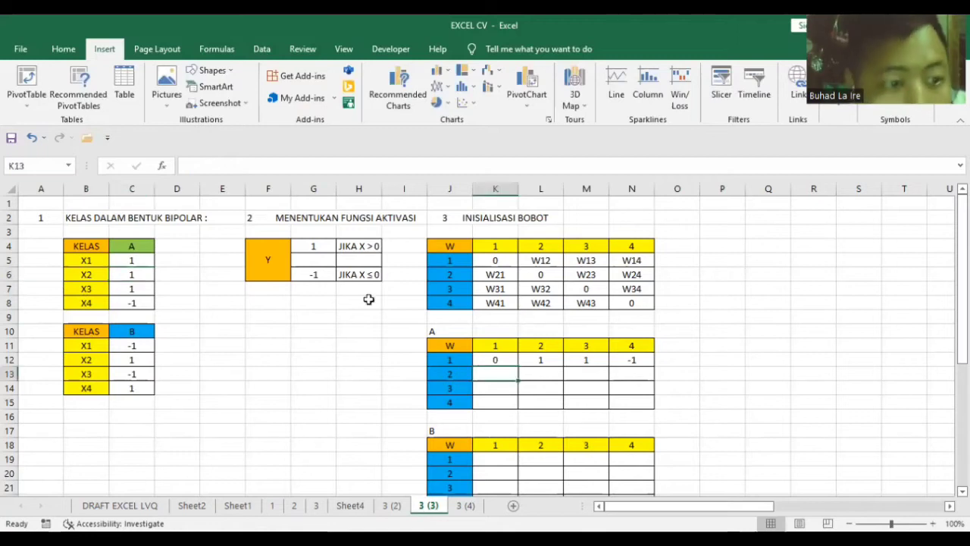
pyautogui.click(135, 276)
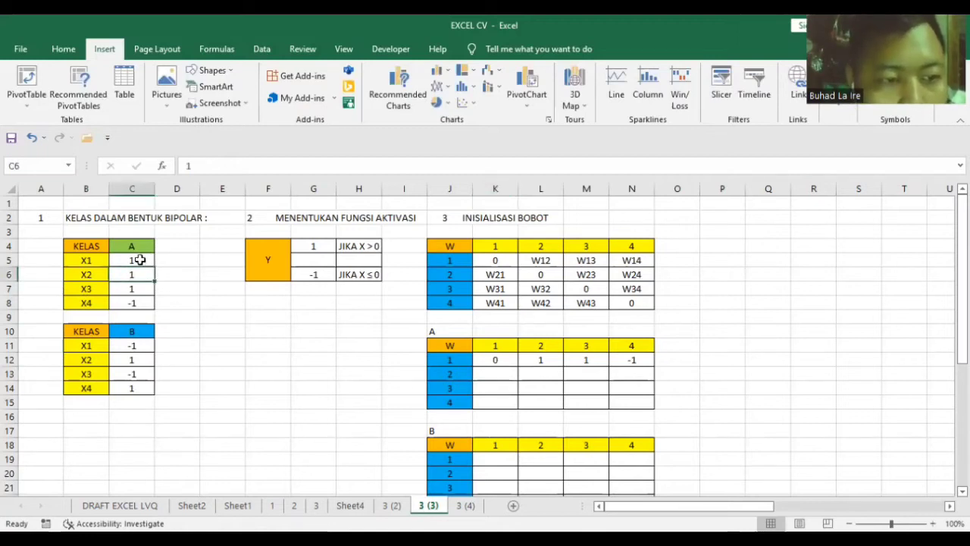
pyautogui.click(500, 375)
pyautogui.write('1')
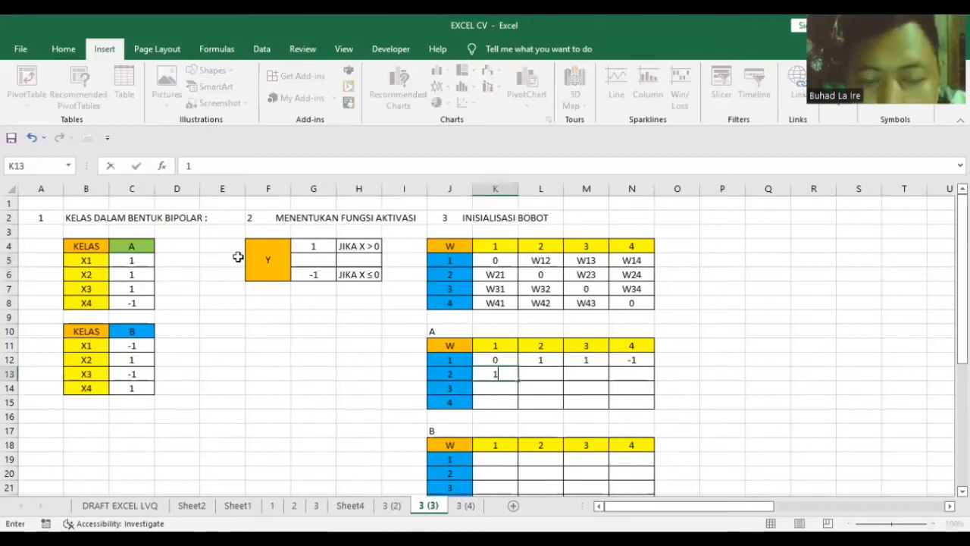
pyautogui.click(131, 274)
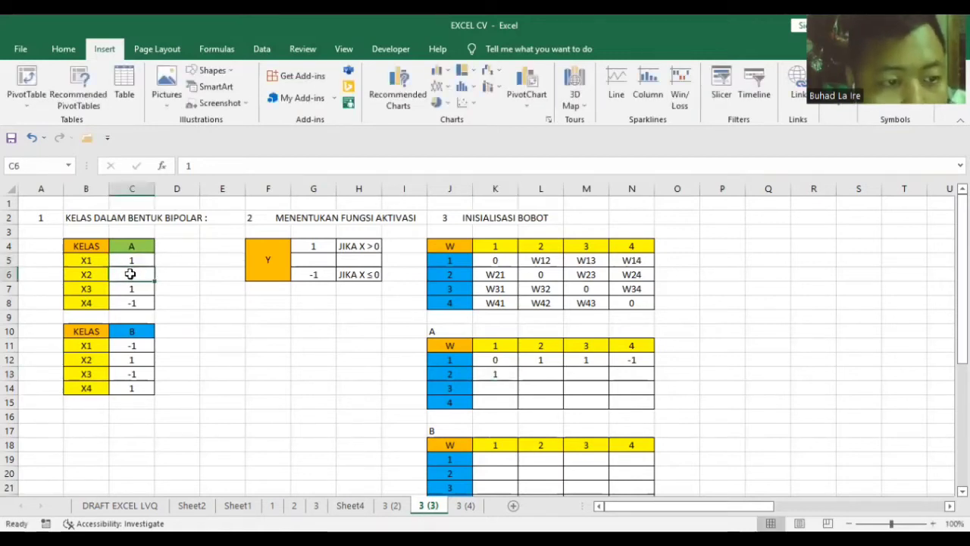
pyautogui.click(558, 372)
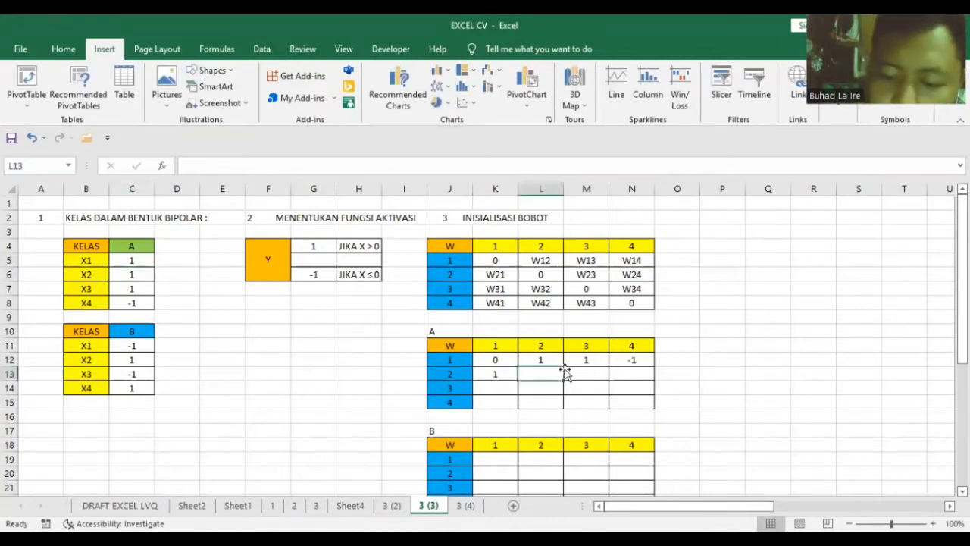
pyautogui.write('0')
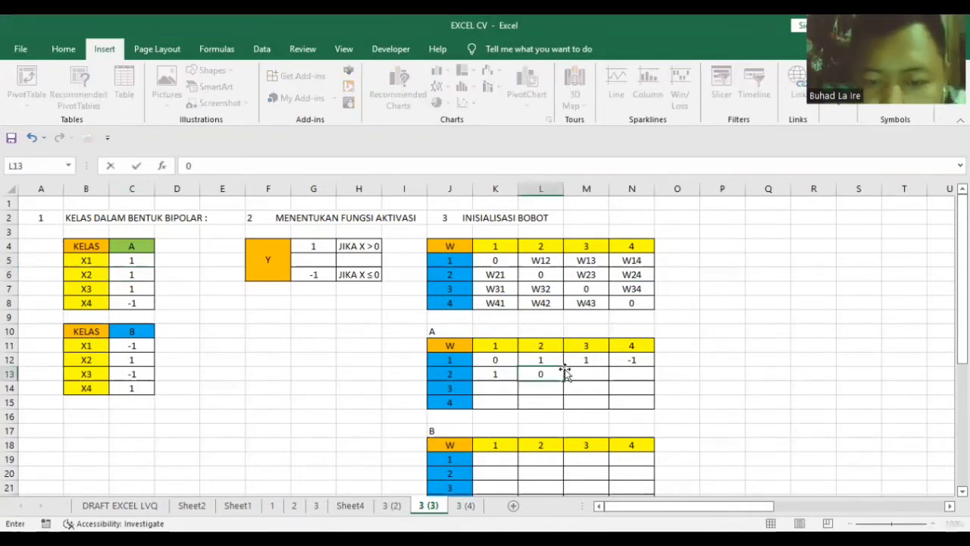
pyautogui.click(566, 372)
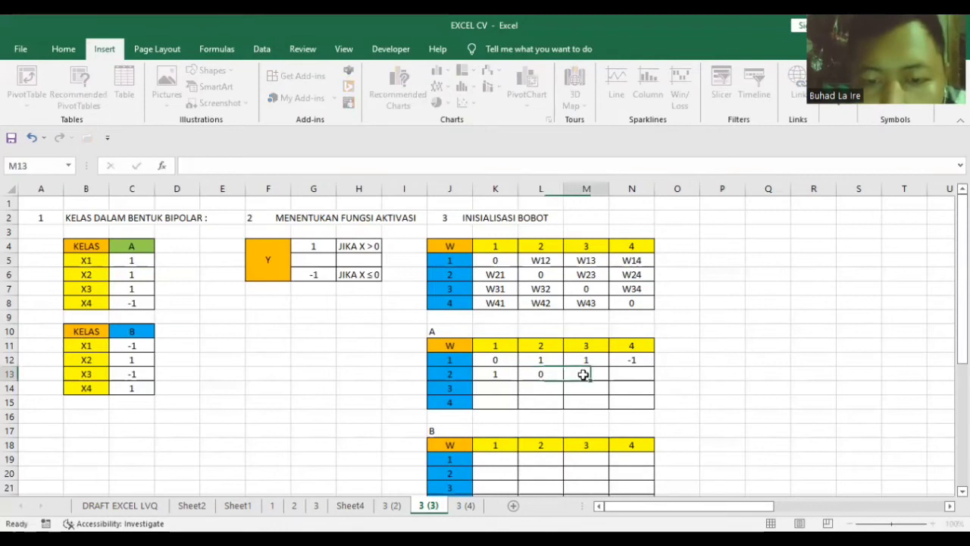
# Complete row 2 of weight table A with 1 in column 3 and -1 in column 4.
pyautogui.click(134, 288)
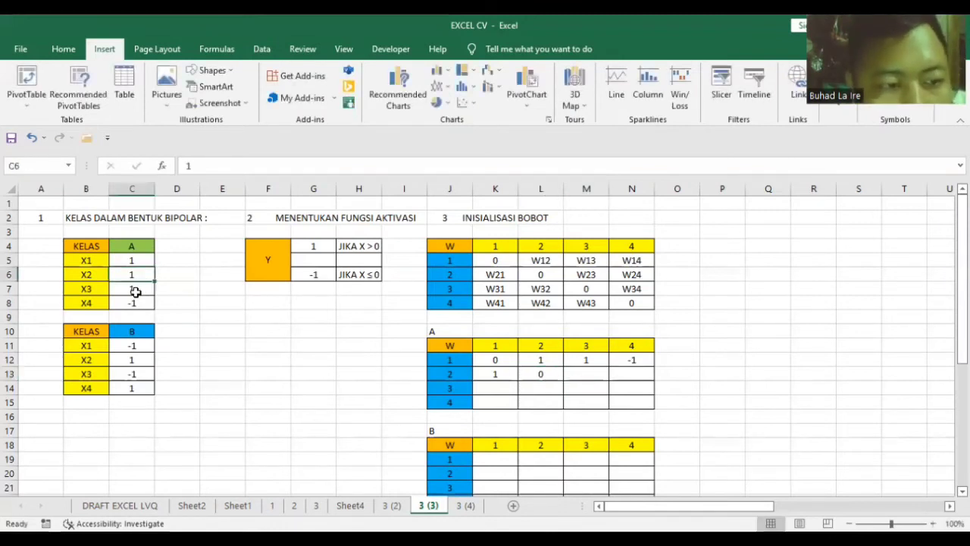
pyautogui.click(586, 373)
pyautogui.write('1')
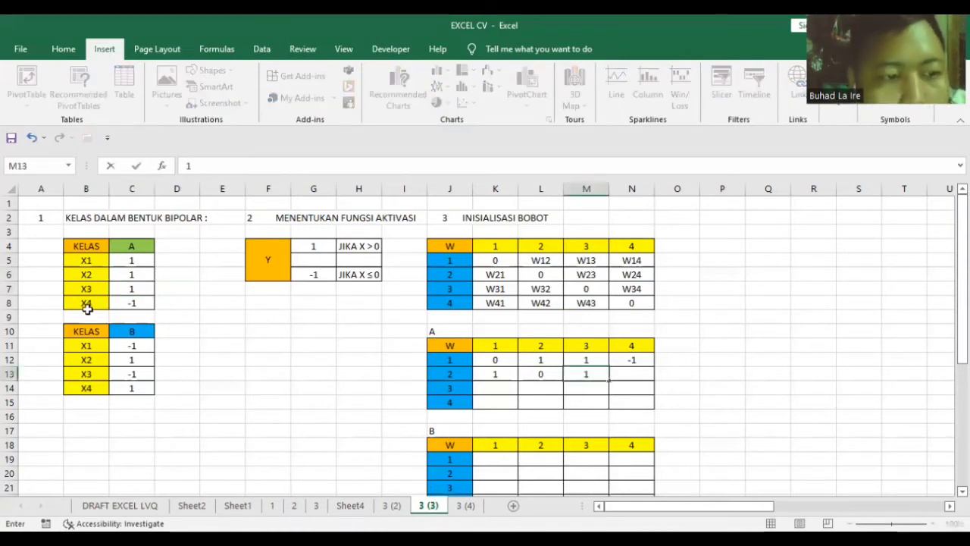
pyautogui.click(86, 275)
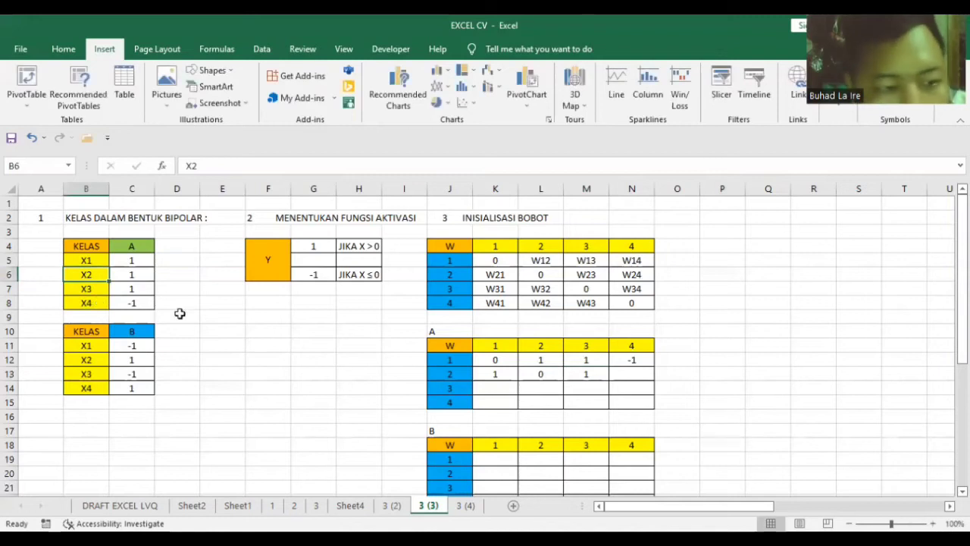
pyautogui.press('Down')
pyautogui.press('Down')
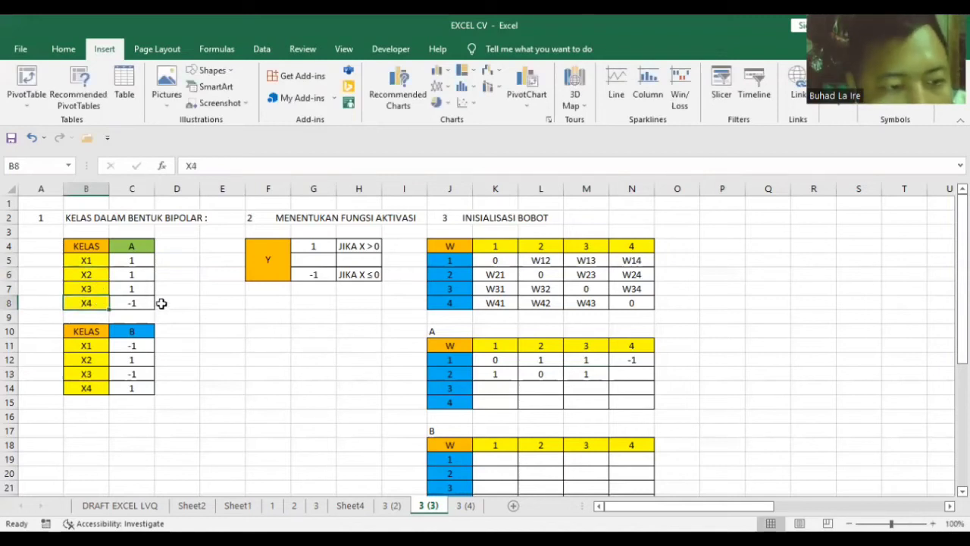
pyautogui.click(637, 374)
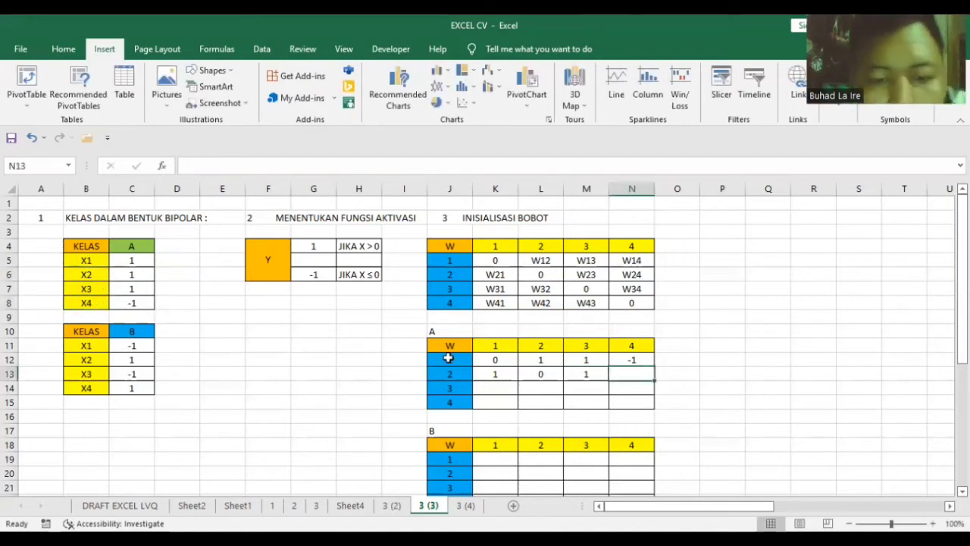
pyautogui.write('-1')
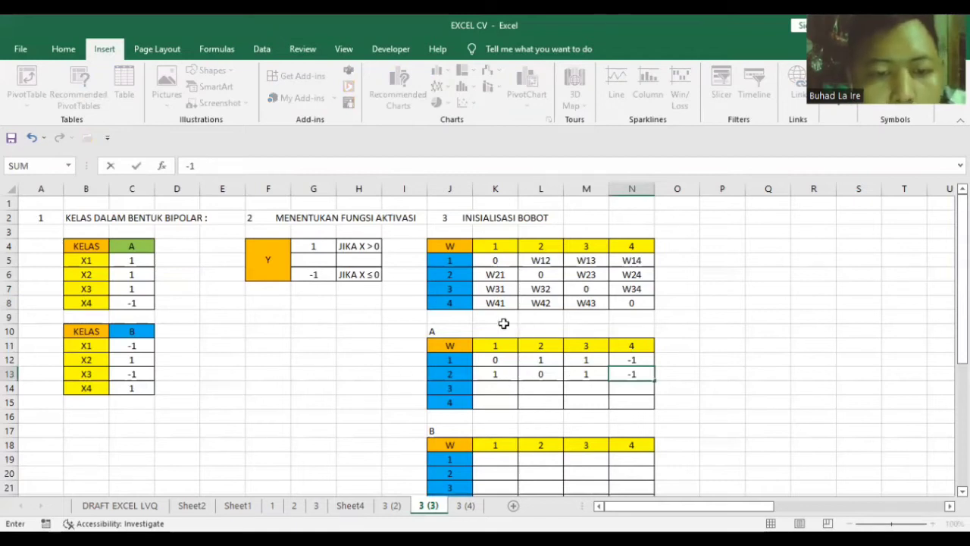
pyautogui.press('Return')
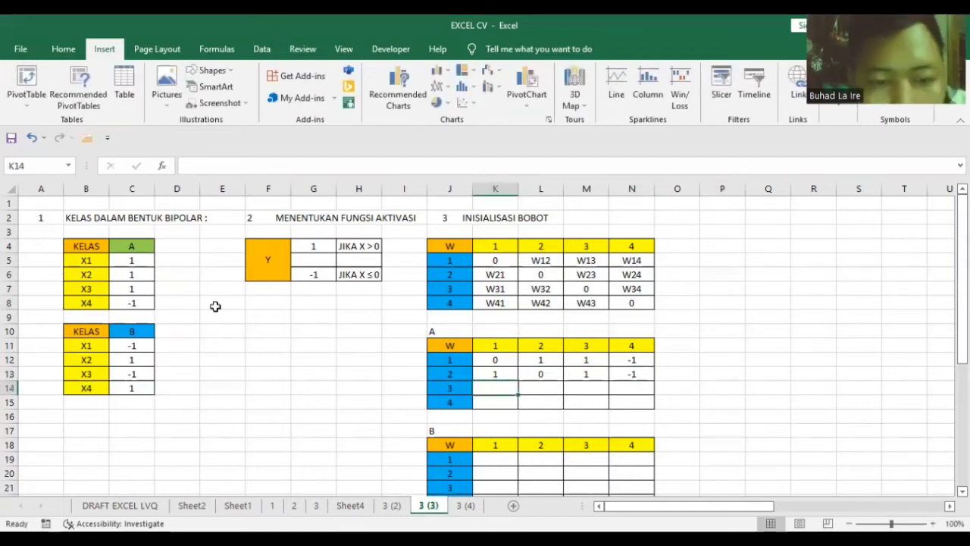
# In row 3 of weight table A, enter 1 in both column 1 and column 2.
pyautogui.click(86, 289)
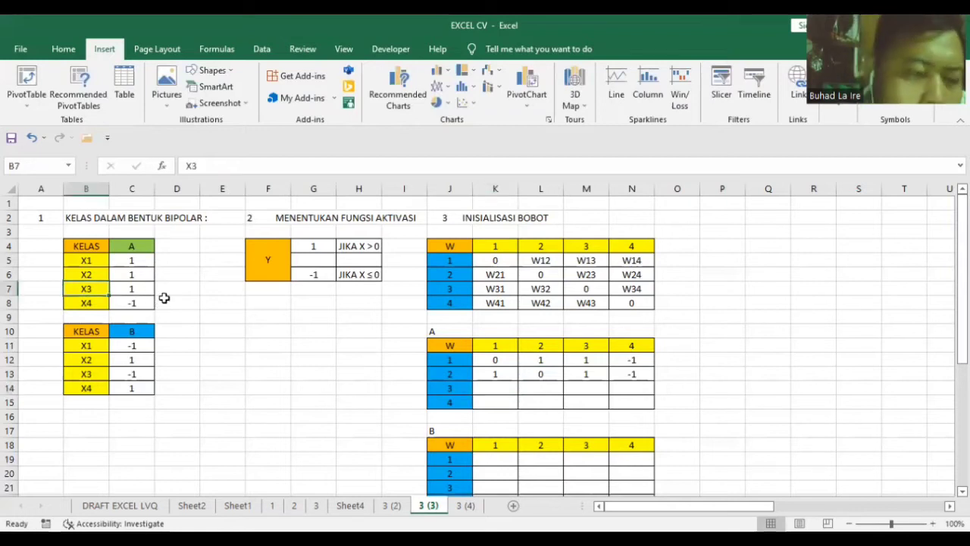
pyautogui.click(136, 259)
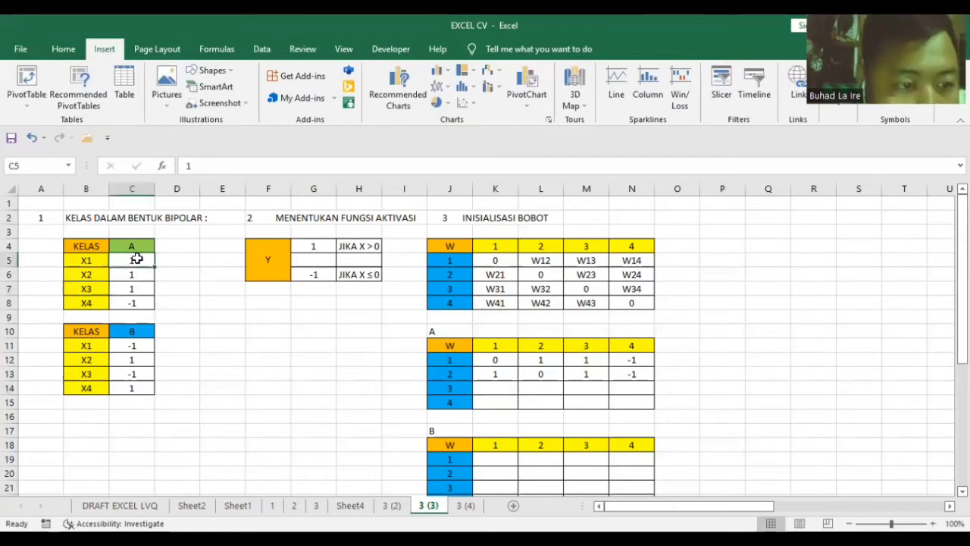
pyautogui.click(496, 388)
pyautogui.write('1')
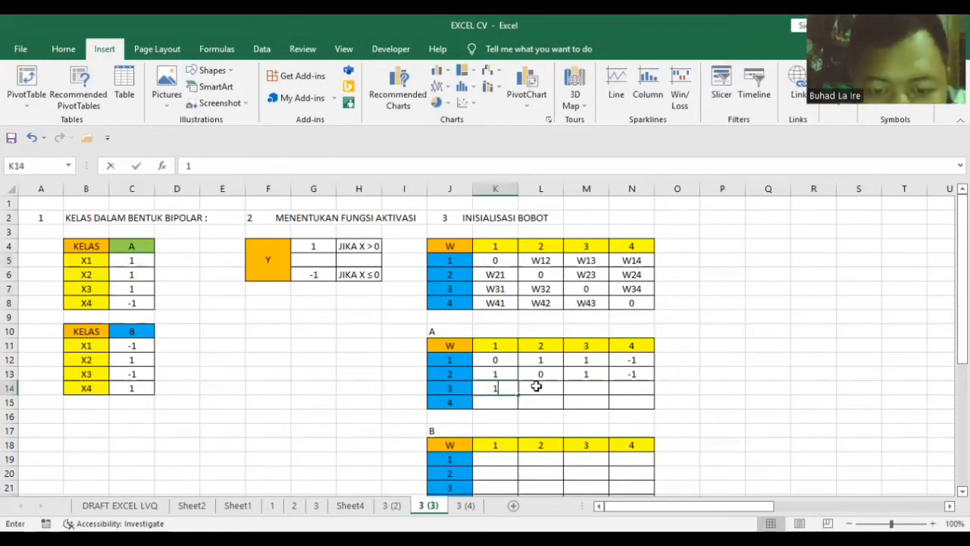
pyautogui.click(540, 388)
pyautogui.click(132, 288)
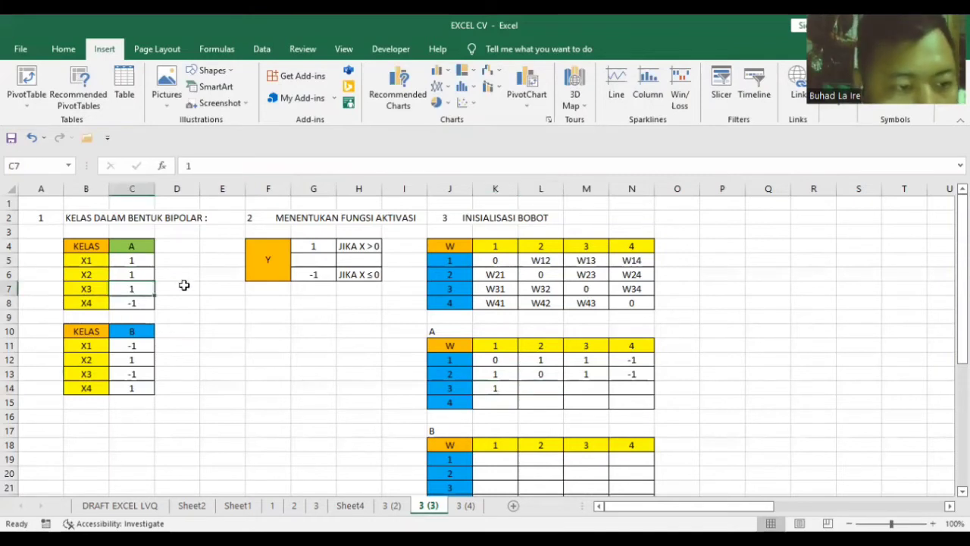
pyautogui.press('Up')
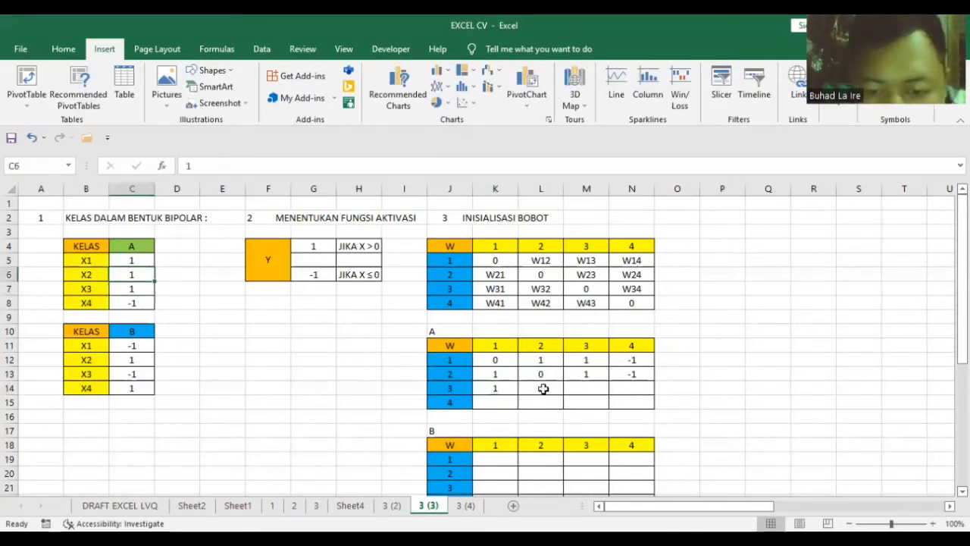
pyautogui.click(540, 386)
pyautogui.write('1')
# Complete row 3 of weight table A with 0 in column 3 and -1 in column 4.
pyautogui.click(588, 385)
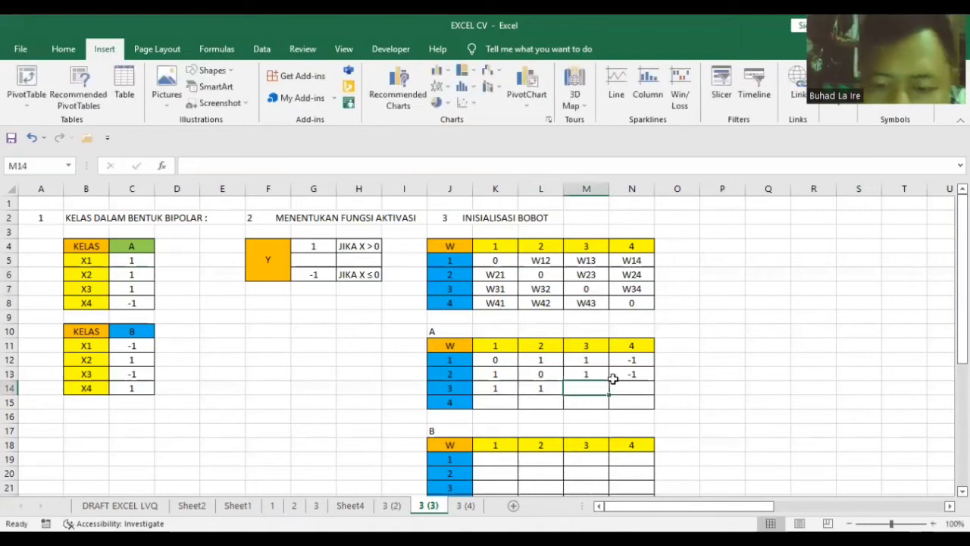
pyautogui.write('0')
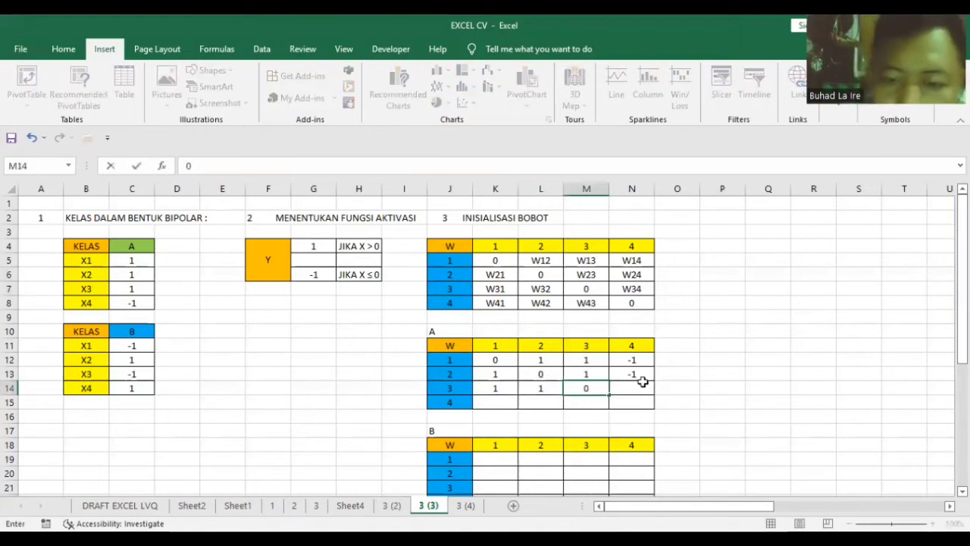
pyautogui.press('Tab')
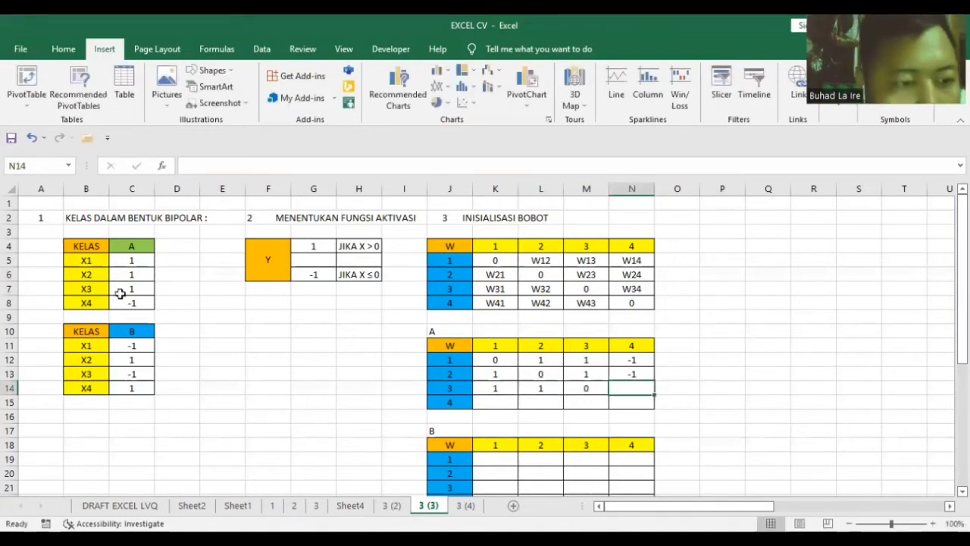
pyautogui.click(91, 292)
pyautogui.click(140, 289)
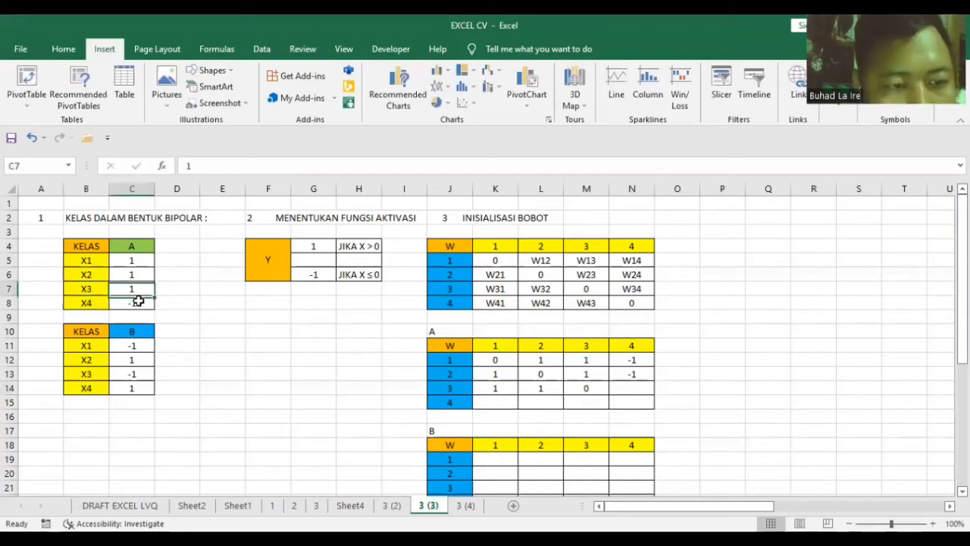
pyautogui.press('Down')
pyautogui.click(627, 391)
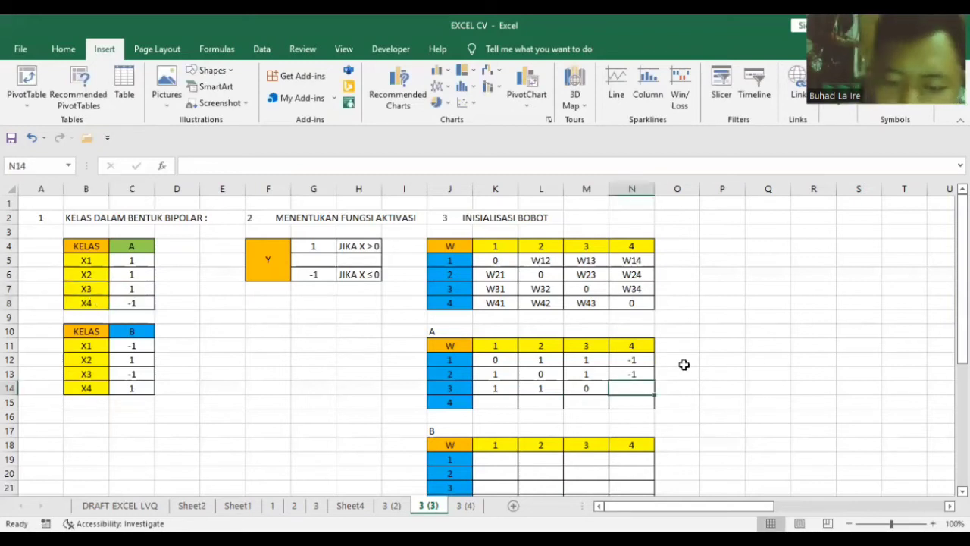
pyautogui.write('-1')
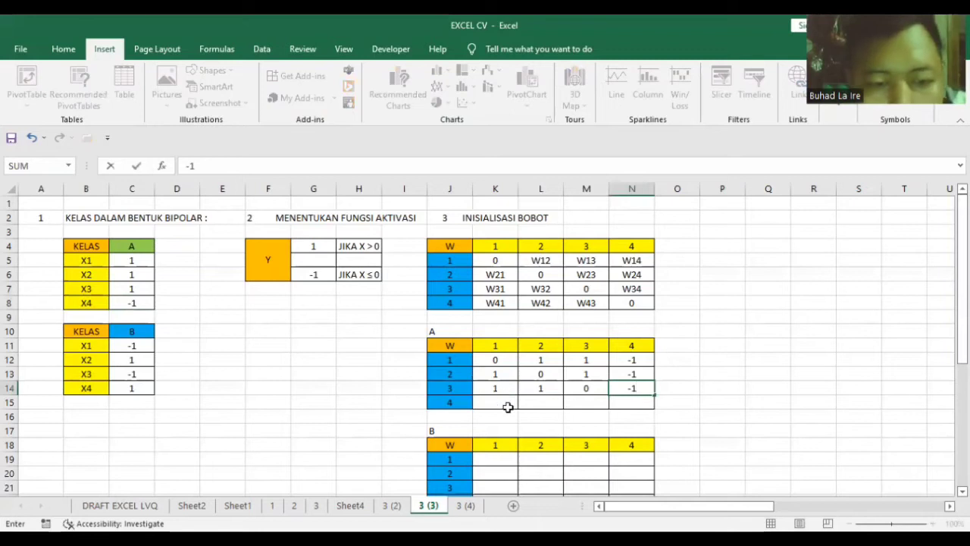
# In row 4 of weight table A, enter -1 in both column 1 and column 2.
pyautogui.click(497, 307)
pyautogui.click(149, 304)
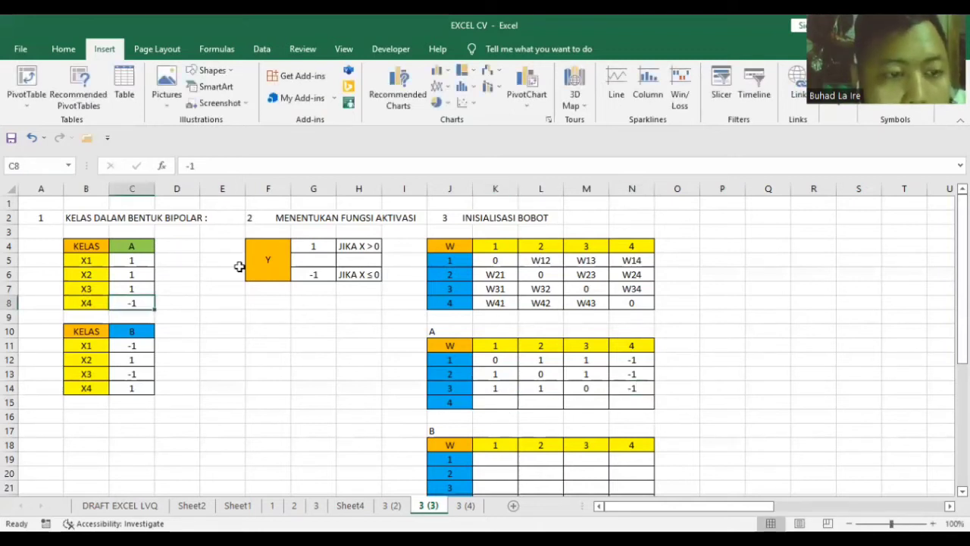
pyautogui.click(90, 304)
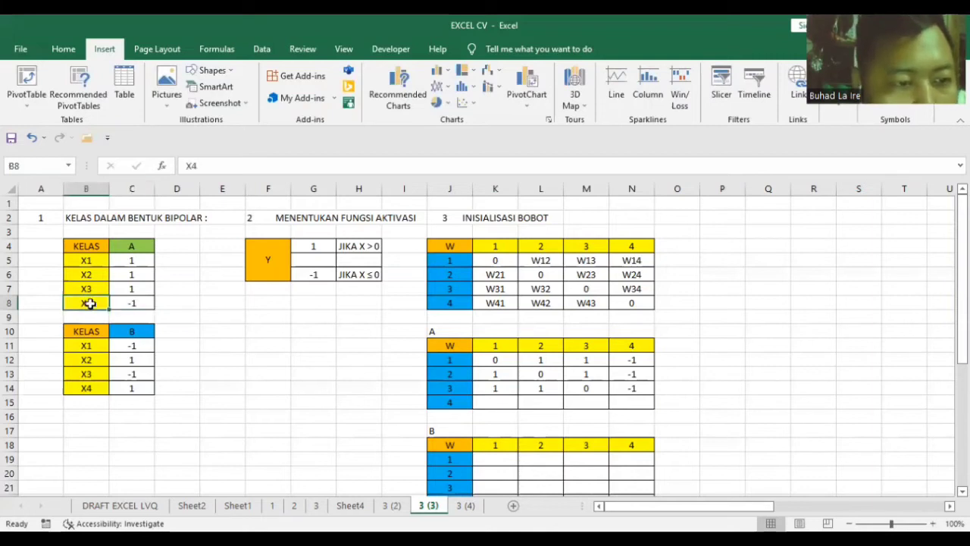
pyautogui.click(140, 260)
pyautogui.click(503, 400)
pyautogui.write('-1')
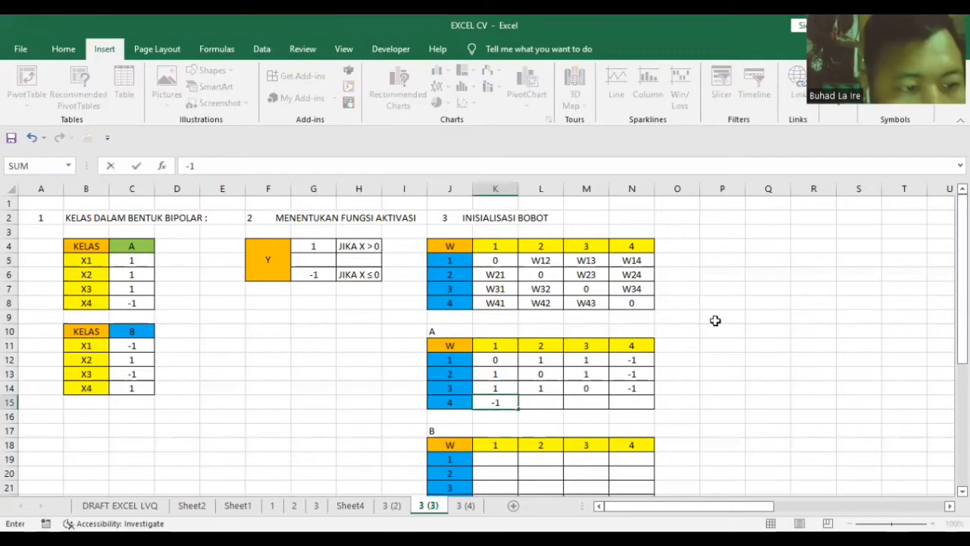
pyautogui.click(554, 399)
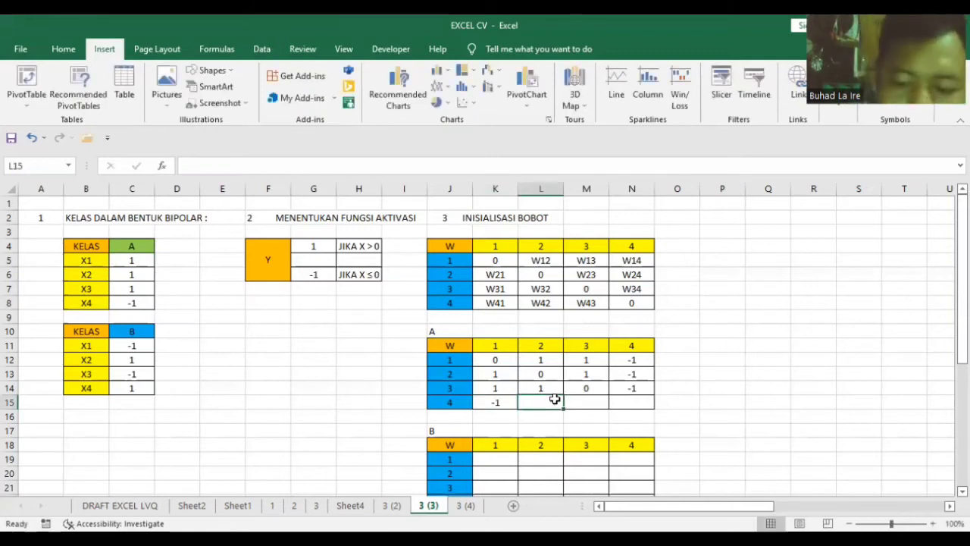
pyautogui.write('-1')
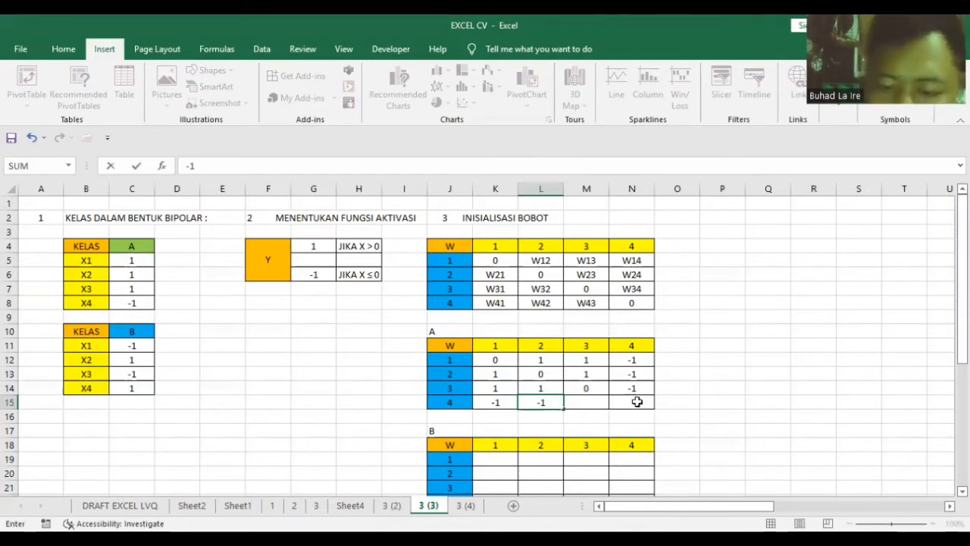
# Complete row 4 of weight table A with -1 in column 3 and 0 in column 4.
pyautogui.press('Tab')
pyautogui.write('-1')
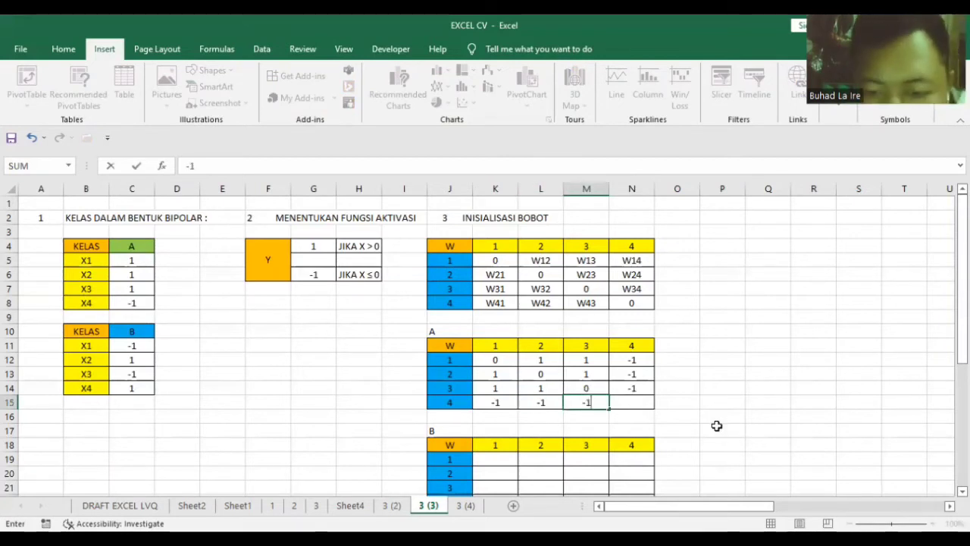
pyautogui.press('Tab')
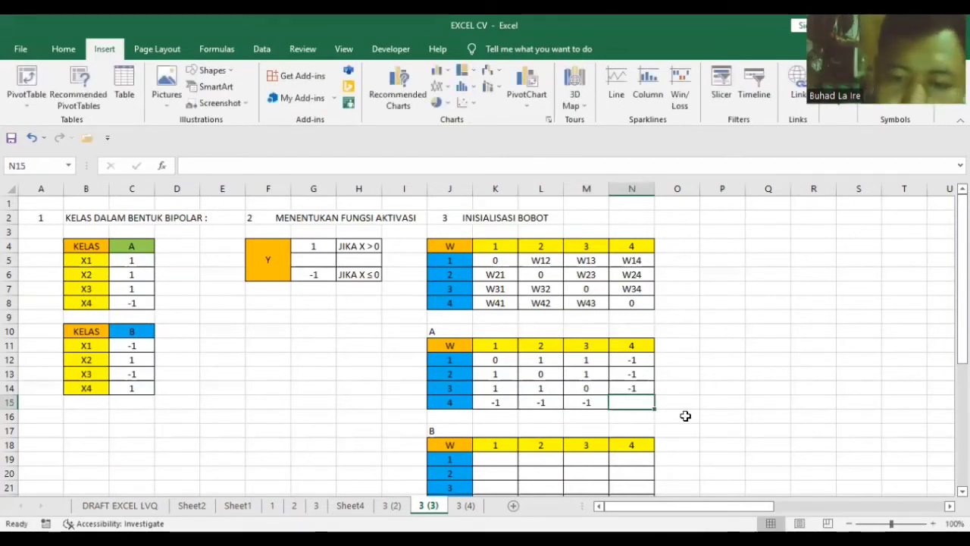
pyautogui.write('0')
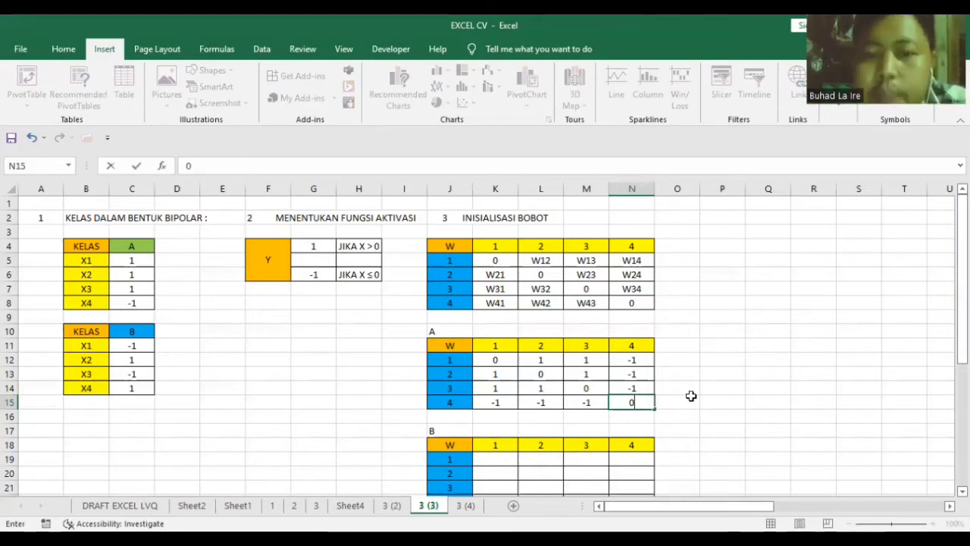
pyautogui.press('Tab')
pyautogui.scroll(-1, 656, 429)
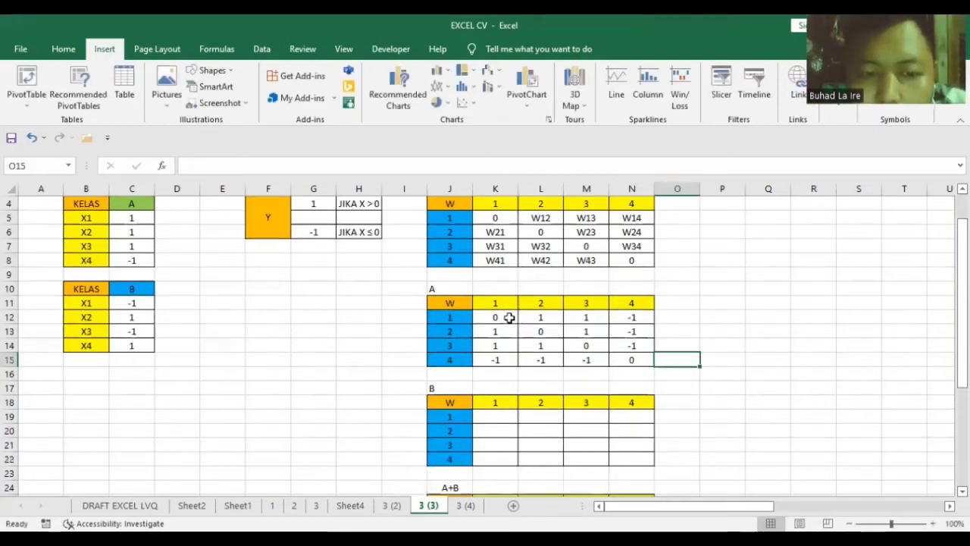
# Review class B's X1 input value alongside weight table A and the weight table B that is to be filled.
pyautogui.click(436, 287)
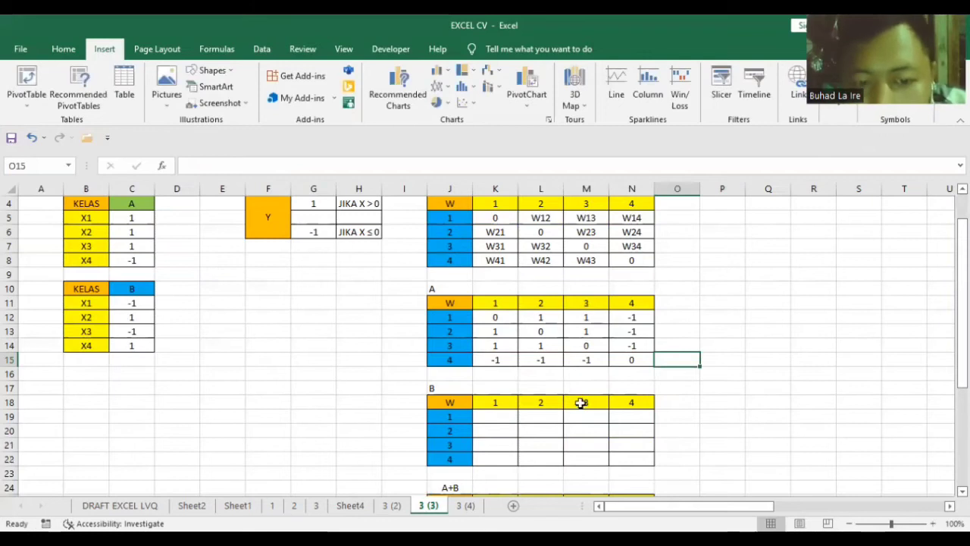
pyautogui.click(453, 403)
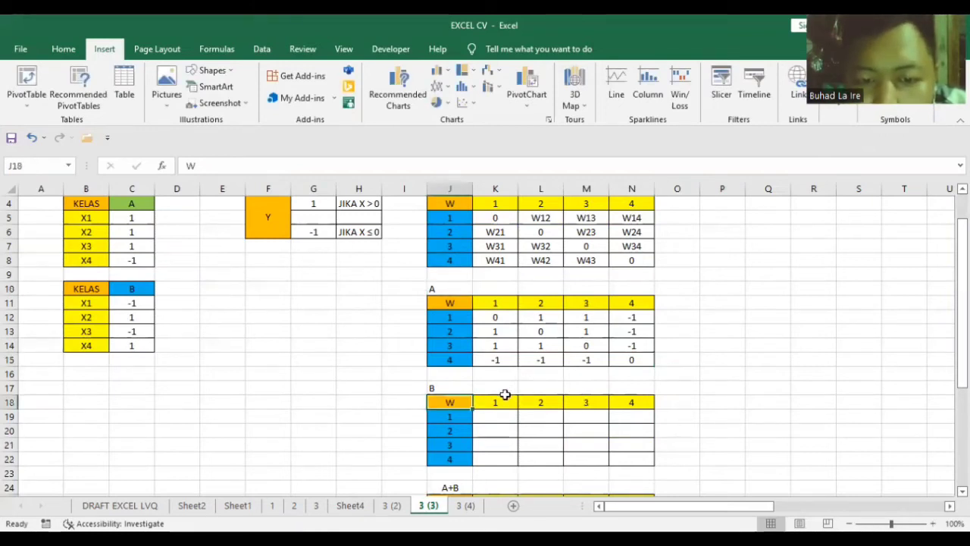
pyautogui.click(130, 304)
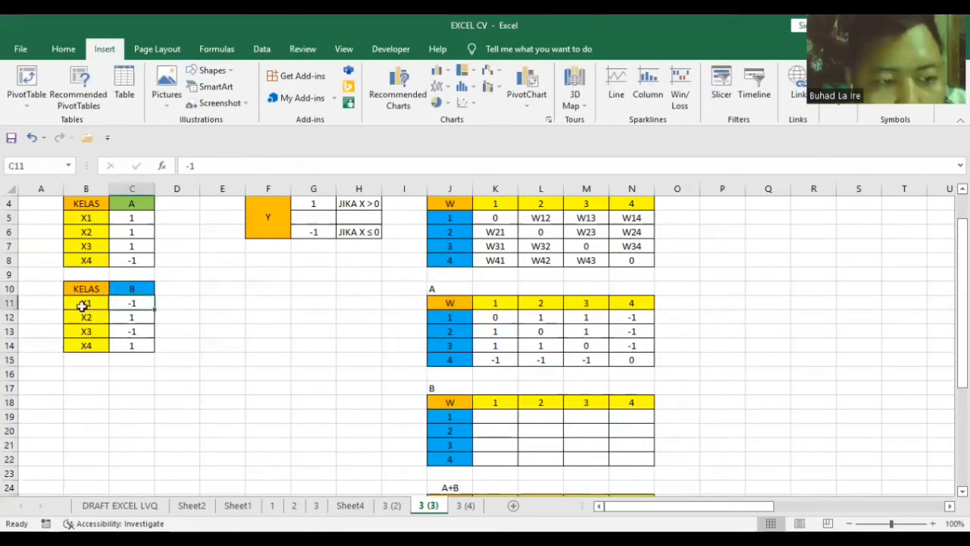
pyautogui.click(80, 306)
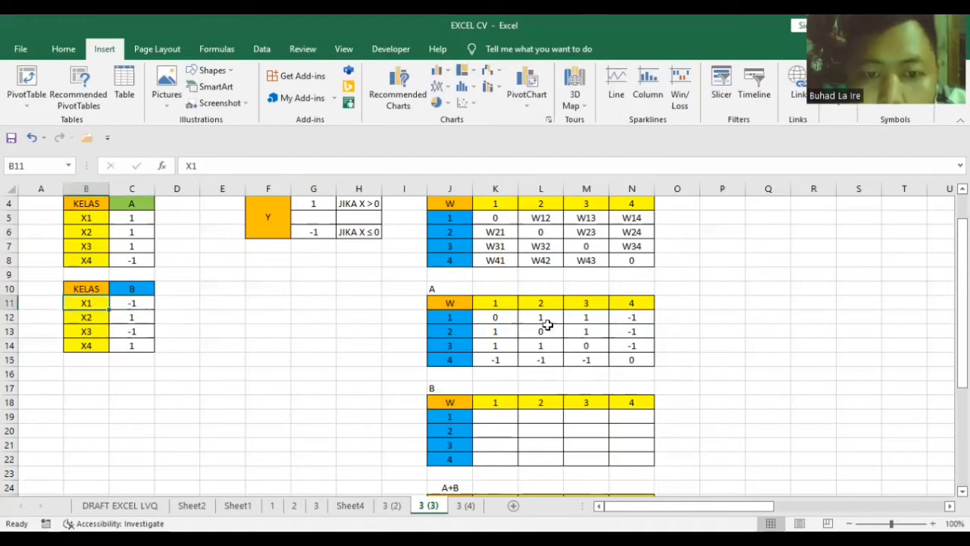
pyautogui.click(632, 345)
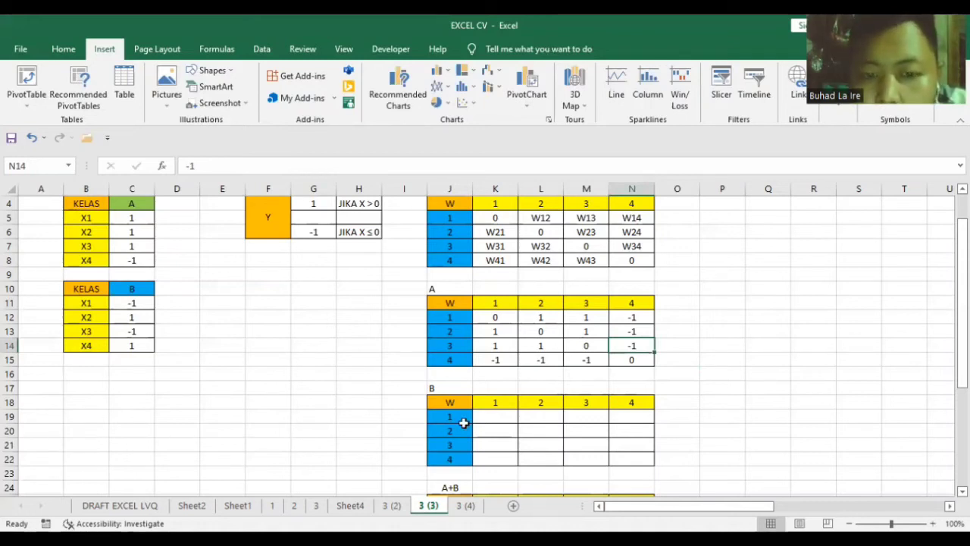
# Switch to sheet 3 (4) and examine the first-row values of the filled-in weight table B.
pyautogui.hotkey('ctrl', 'pagedown')
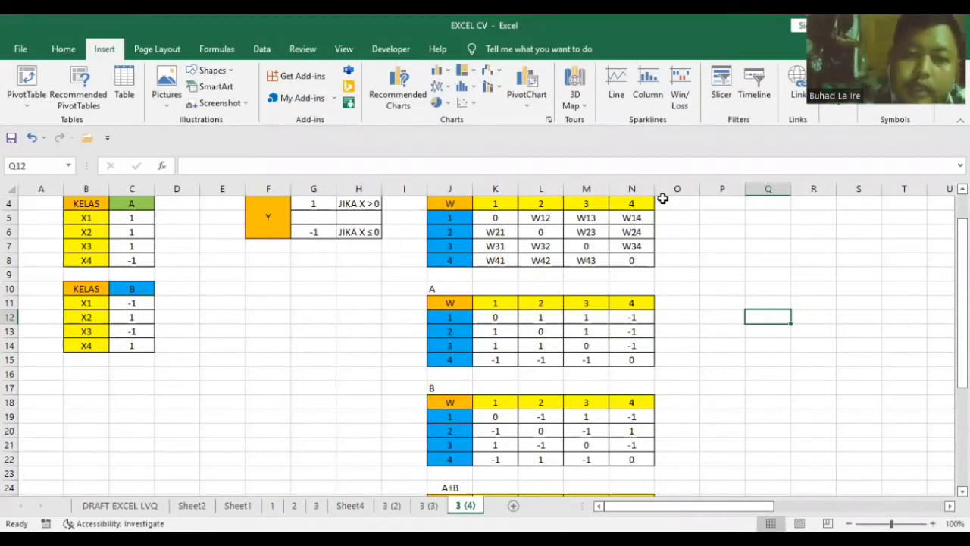
pyautogui.click(447, 400)
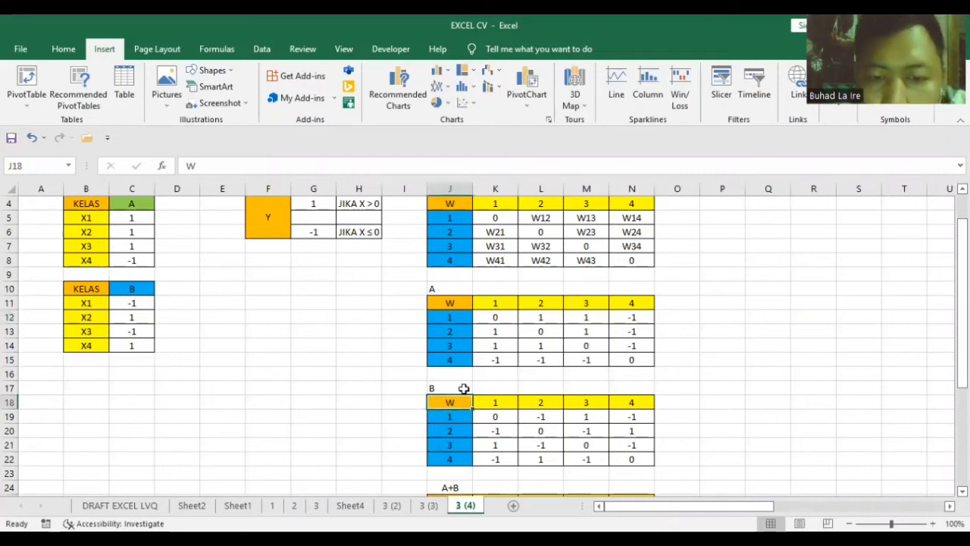
pyautogui.click(451, 303)
pyautogui.click(506, 419)
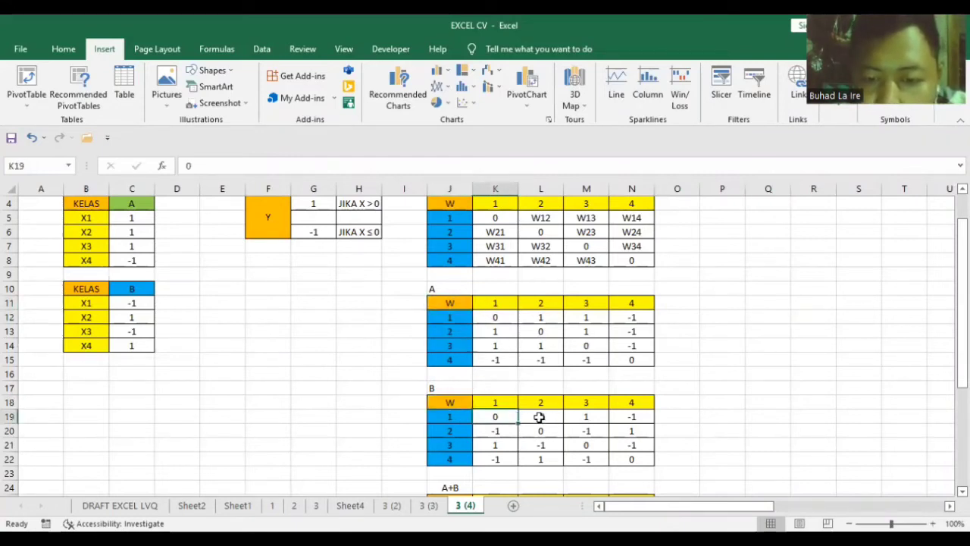
pyautogui.click(553, 416)
pyautogui.click(626, 414)
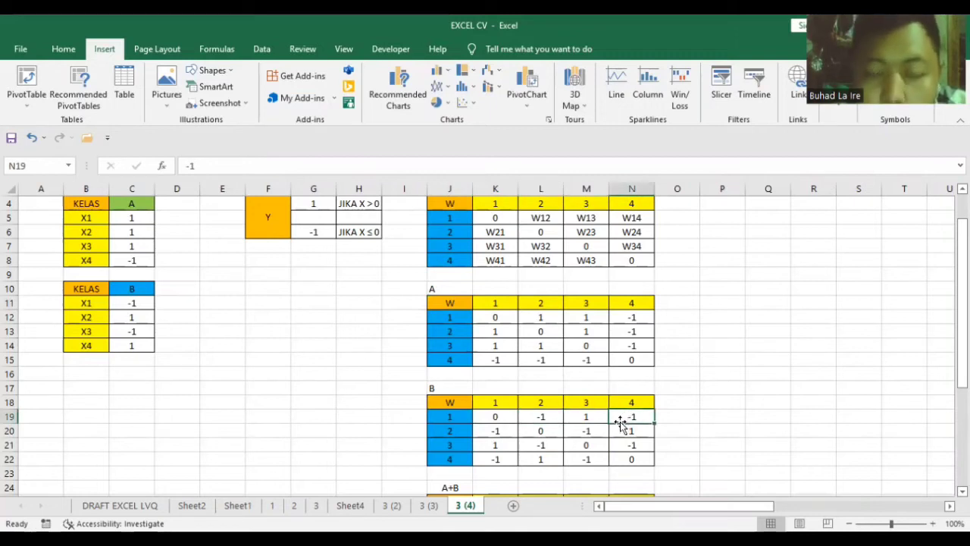
# Compare the first row of weight table A with the first row of weight table B, column by column.
pyautogui.click(445, 301)
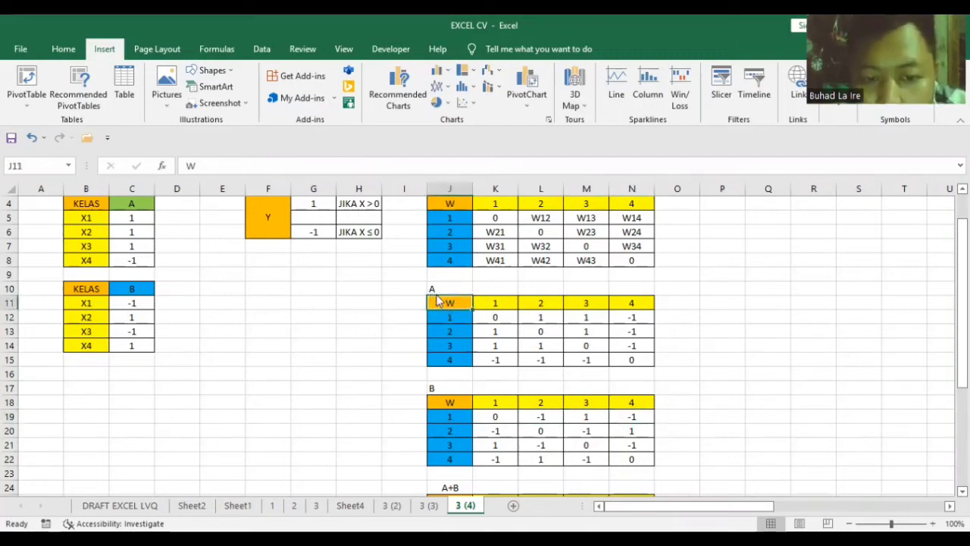
pyautogui.click(432, 389)
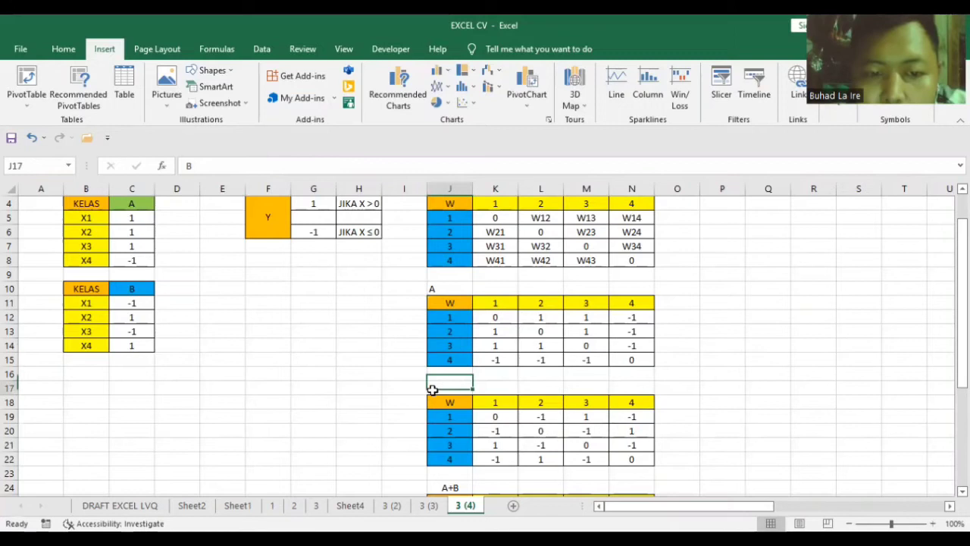
pyautogui.click(494, 317)
pyautogui.click(495, 417)
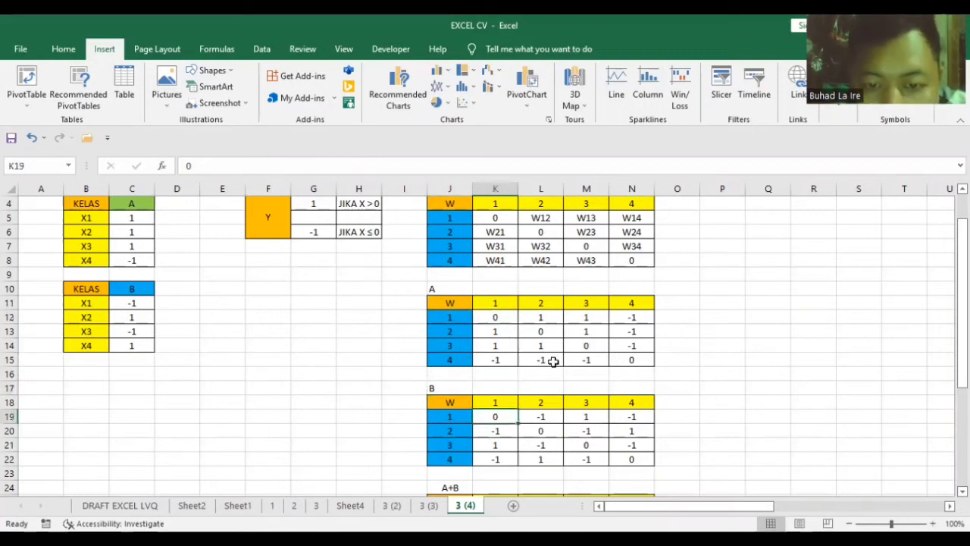
pyautogui.click(546, 317)
pyautogui.click(541, 418)
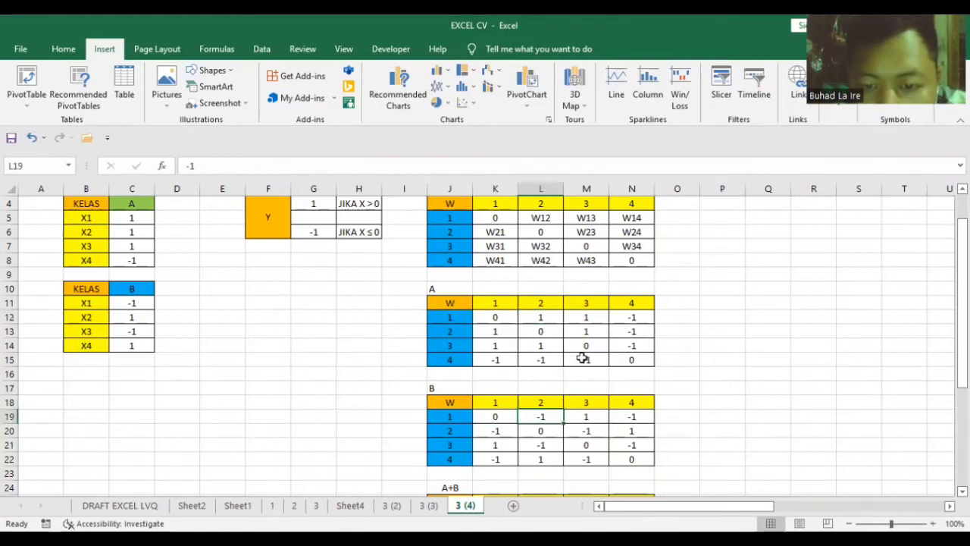
pyautogui.click(592, 317)
pyautogui.click(586, 418)
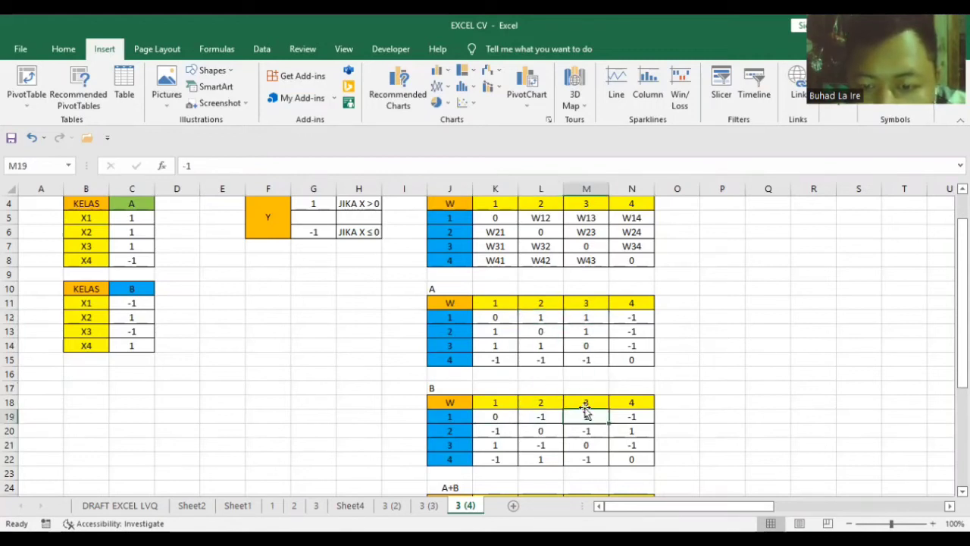
pyautogui.click(637, 317)
pyautogui.click(634, 420)
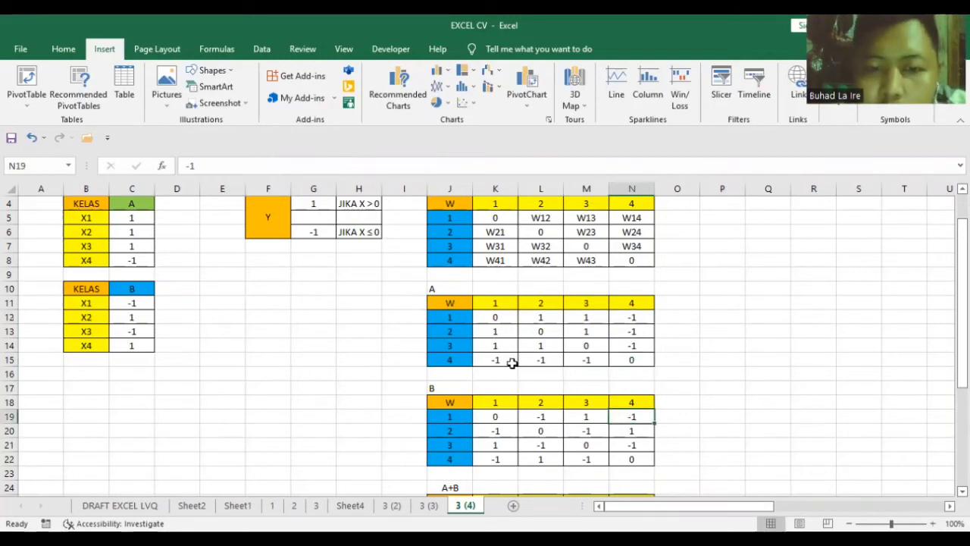
# Inspect the sum formulas in rows 1 and 2 of the A+B weight table.
pyautogui.scroll(-4, 513, 363)
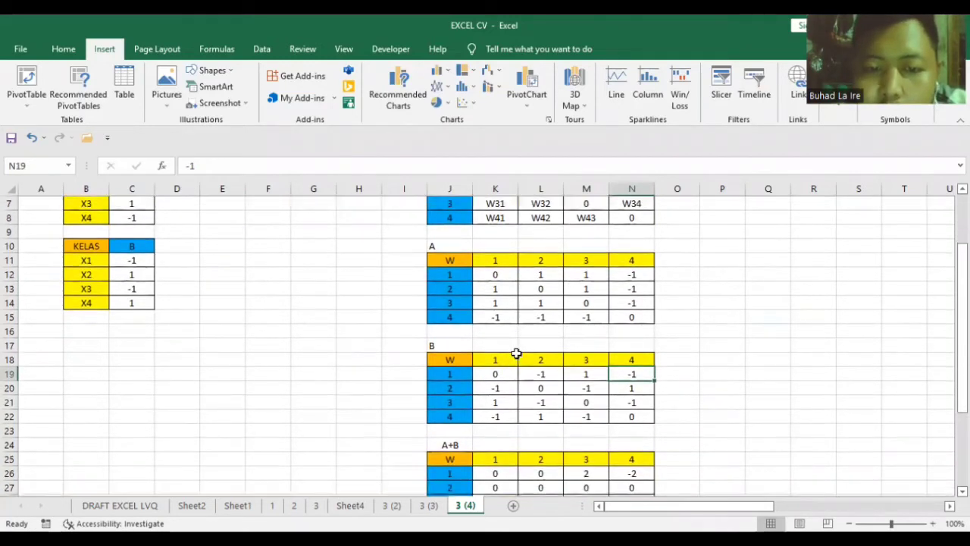
pyautogui.scroll(-3, 516, 356)
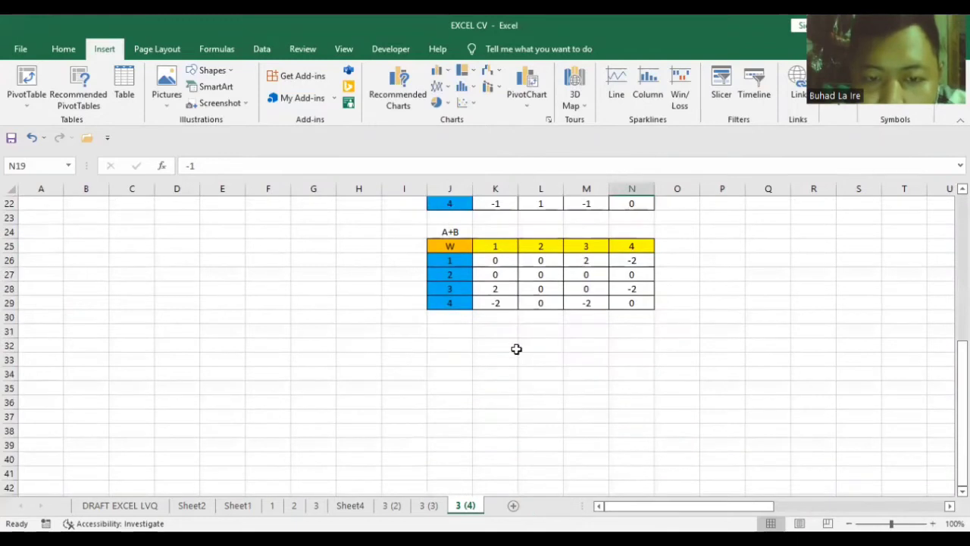
pyautogui.click(497, 260)
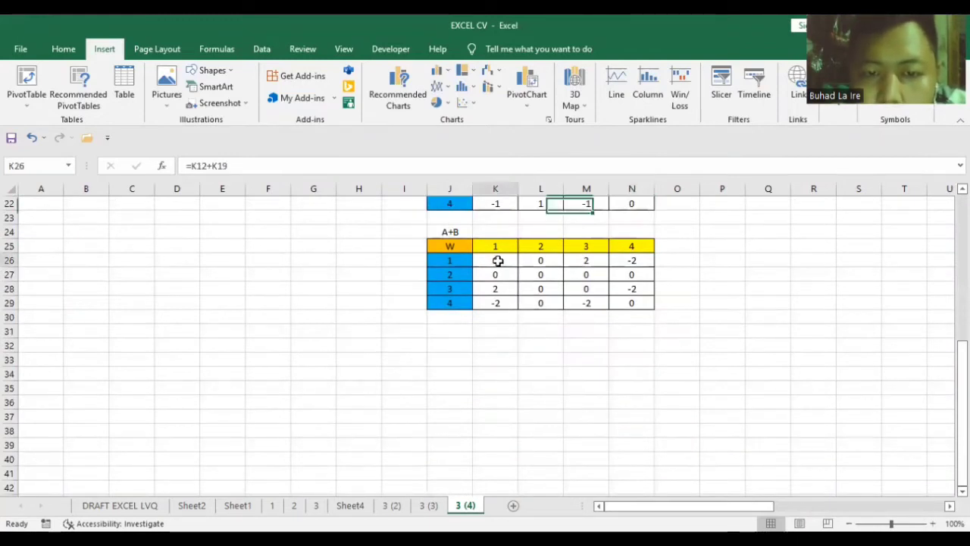
pyautogui.click(539, 262)
pyautogui.click(590, 260)
pyautogui.click(640, 260)
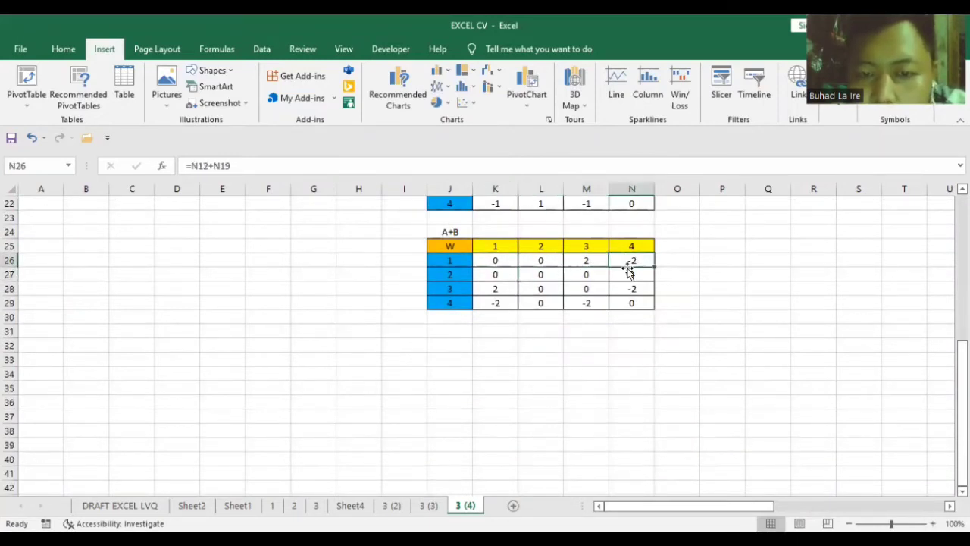
pyautogui.click(493, 277)
pyautogui.click(531, 276)
pyautogui.click(591, 277)
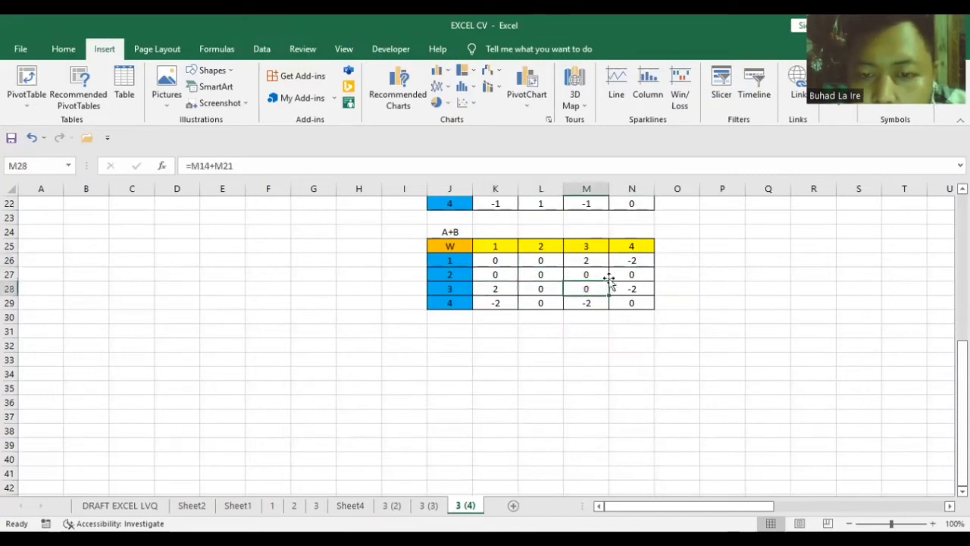
pyautogui.click(636, 278)
# Inspect the sum formulas in rows 3 and 4 of the A+B weight table.
pyautogui.click(496, 292)
pyautogui.click(543, 293)
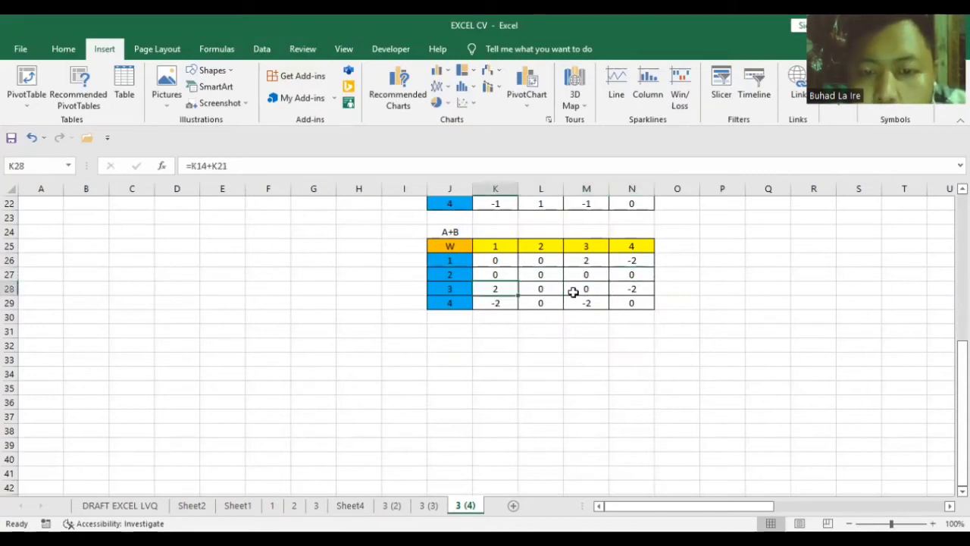
pyautogui.click(584, 292)
pyautogui.click(632, 292)
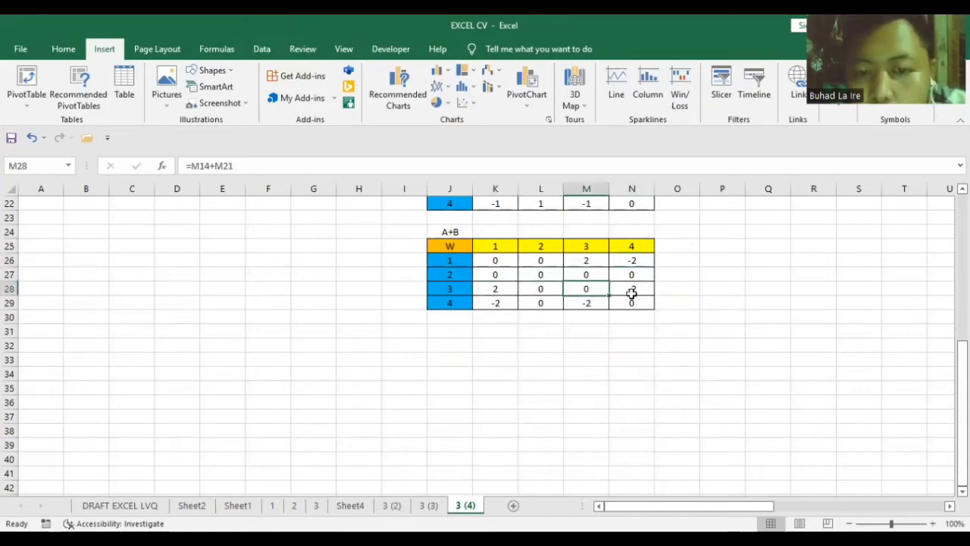
pyautogui.click(499, 305)
pyautogui.click(540, 305)
pyautogui.click(590, 306)
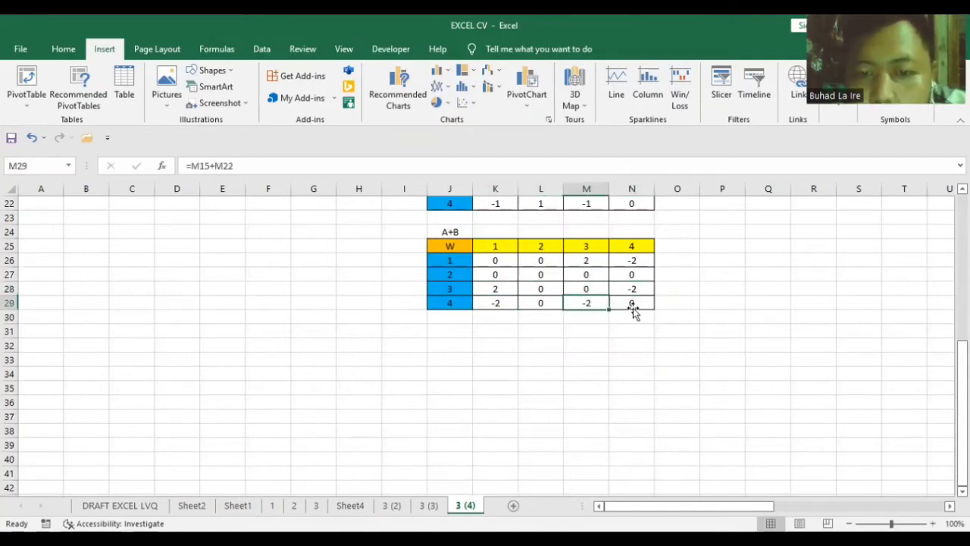
pyautogui.click(632, 306)
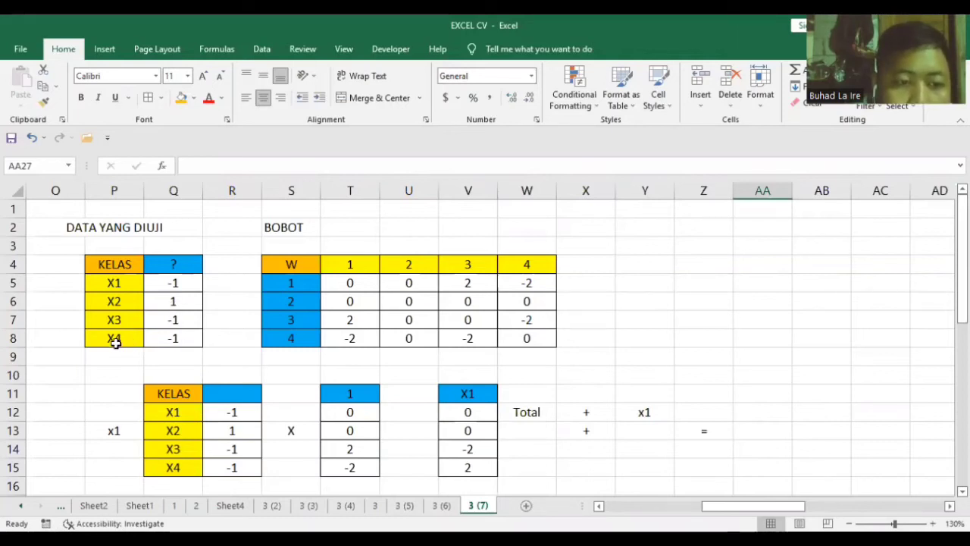
# Examine the X4 value of the test data and the BOBOT weight matrix on sheet 3 (7).
pyautogui.click(171, 338)
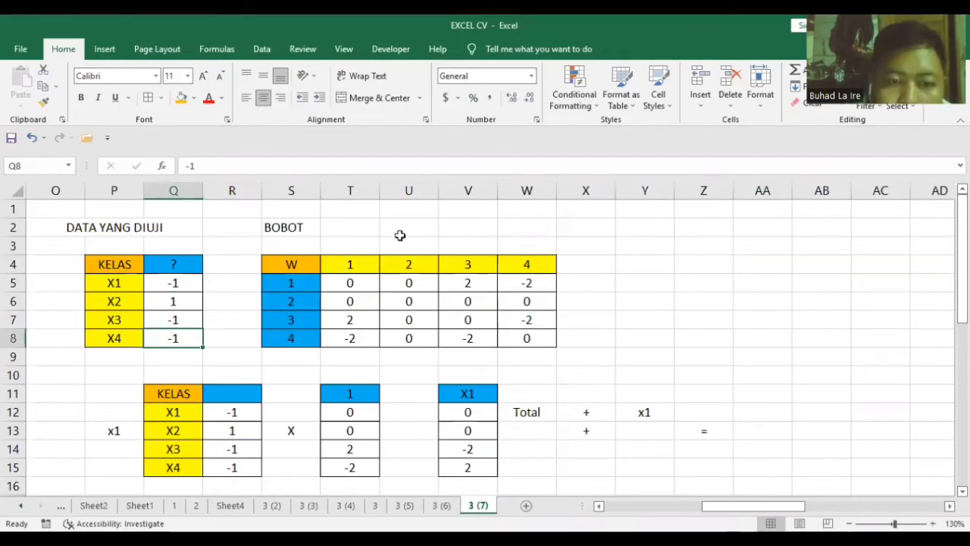
pyautogui.click(356, 285)
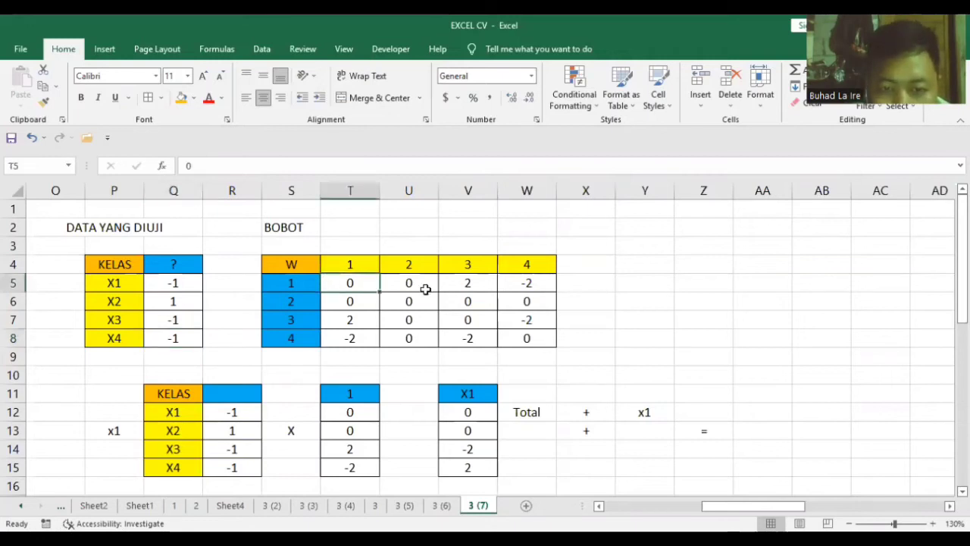
pyautogui.click(306, 301)
pyautogui.click(283, 273)
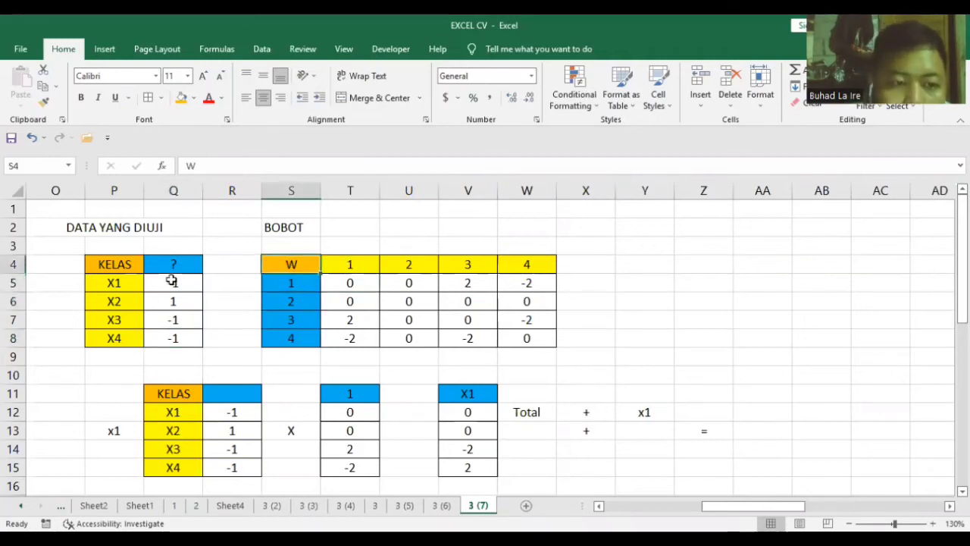
pyautogui.moveTo(409, 283); pyautogui.dragTo(484, 319)
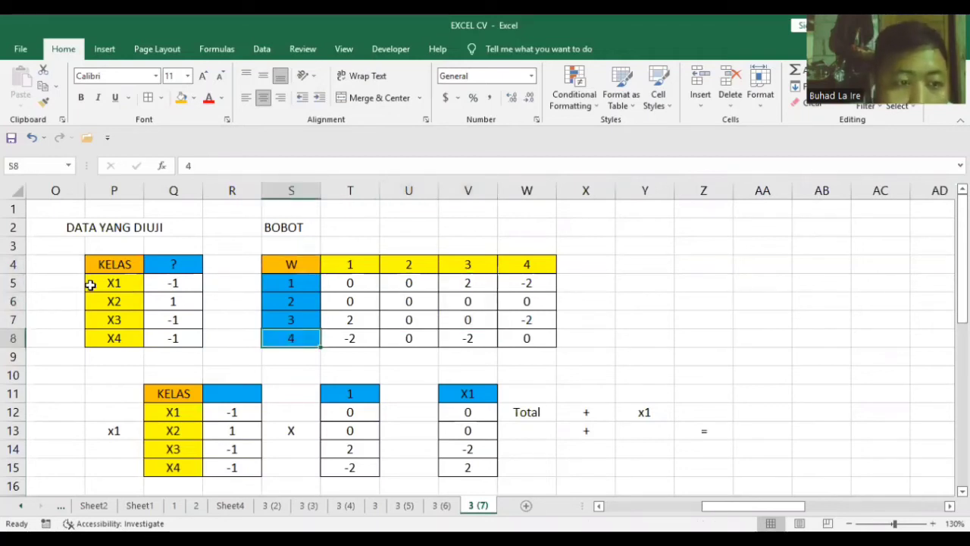
# Compare the X1 and X2 test values and the first-row BOBOT weights in columns 1 and 2 with the x1 calculation block.
pyautogui.click(114, 282)
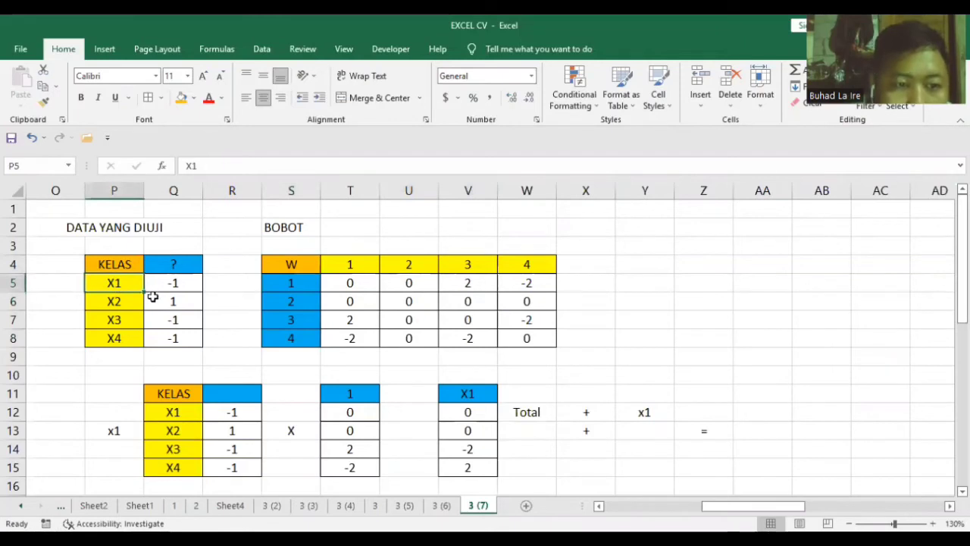
pyautogui.click(191, 285)
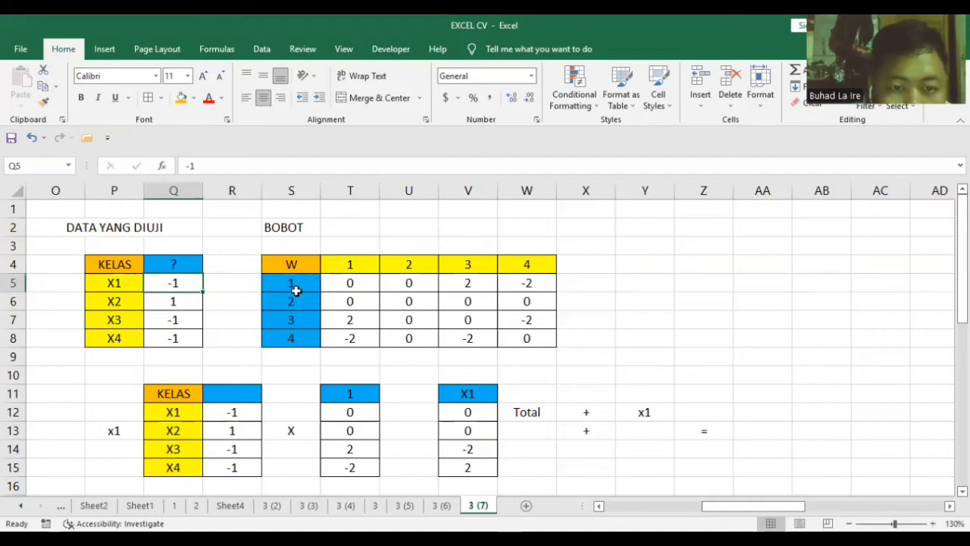
pyautogui.click(353, 413)
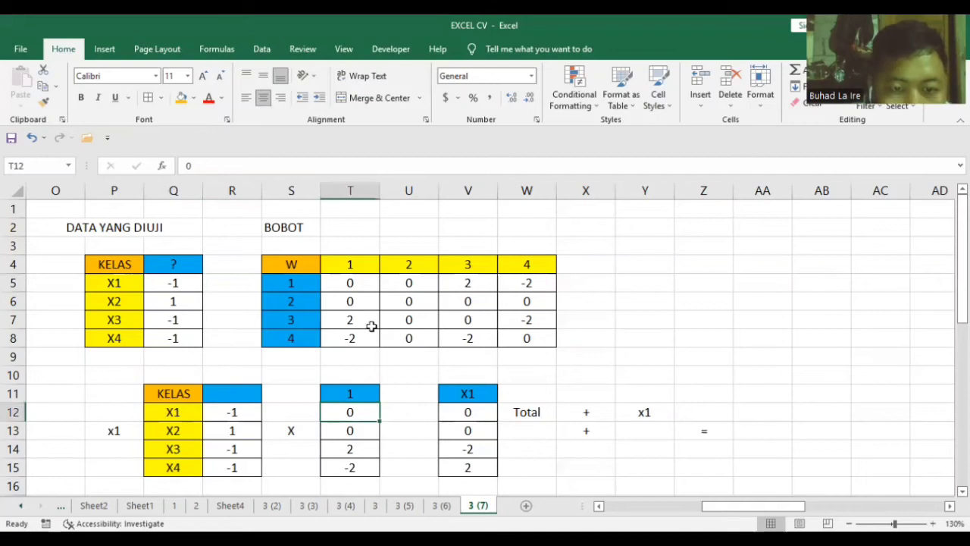
pyautogui.click(360, 283)
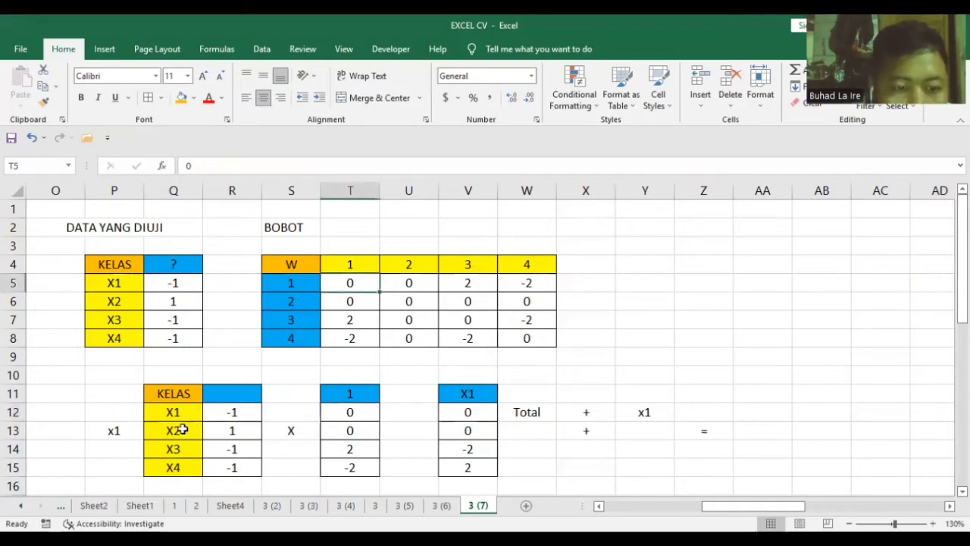
pyautogui.click(240, 431)
pyautogui.press('Right')
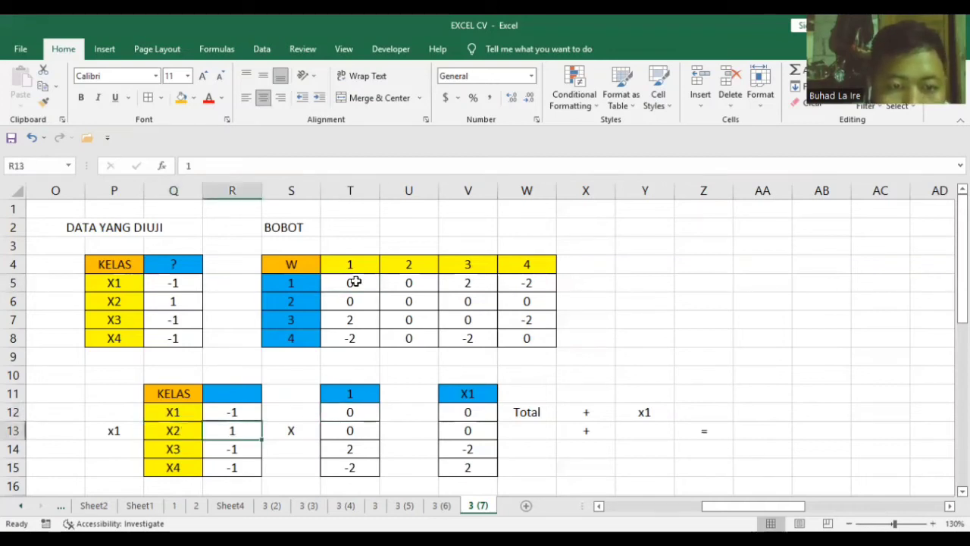
pyautogui.click(411, 284)
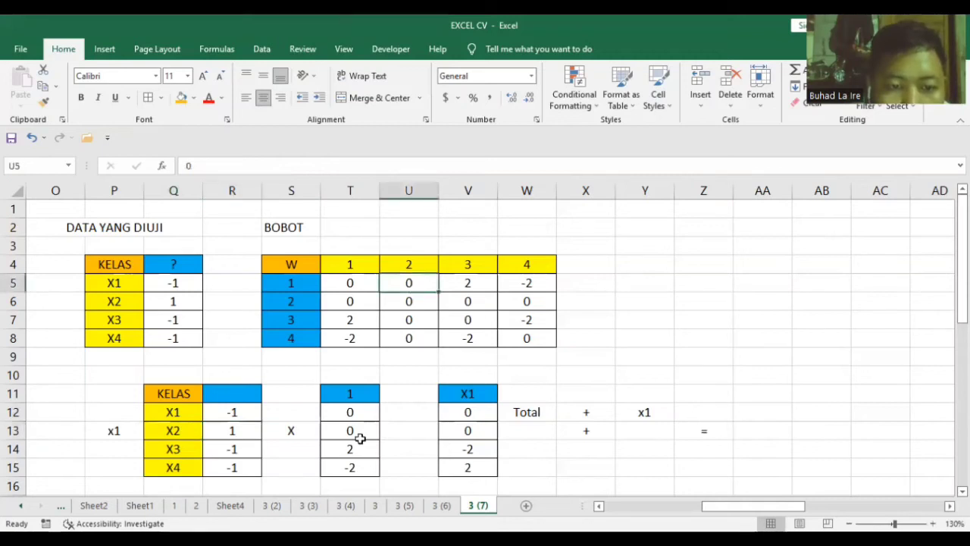
pyautogui.click(353, 431)
# Compare the X3 and X4 test values and the remaining first-row BOBOT weights with their entries in the x1 calculation block.
pyautogui.click(174, 450)
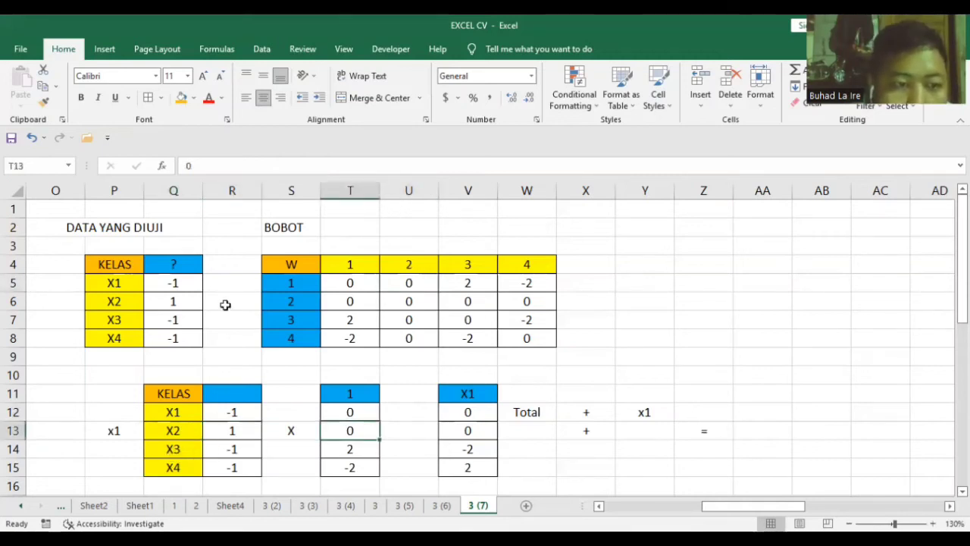
pyautogui.click(171, 320)
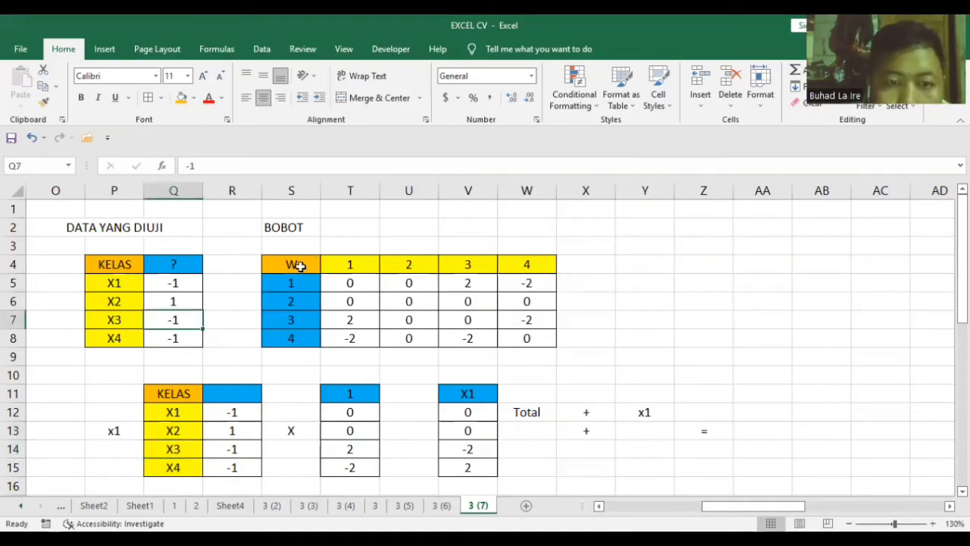
pyautogui.click(483, 282)
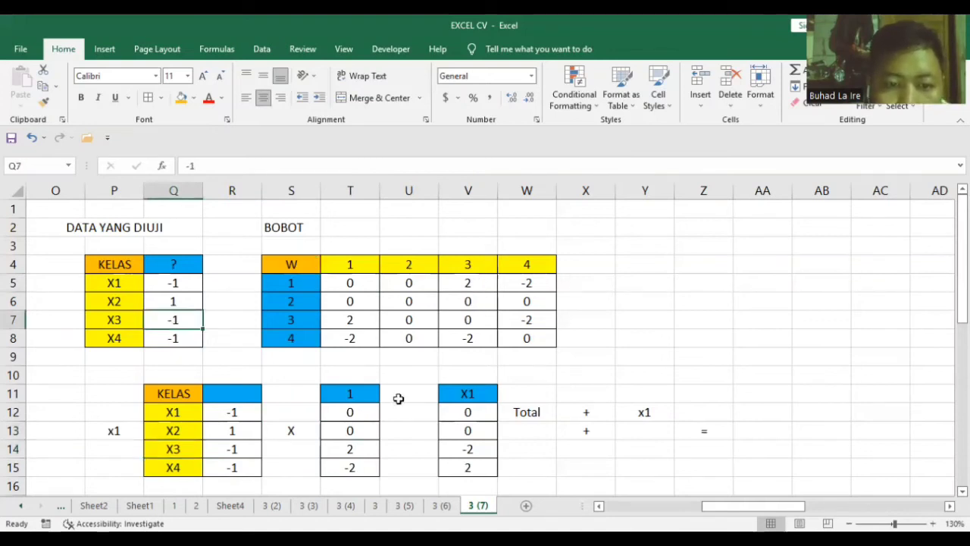
pyautogui.click(360, 450)
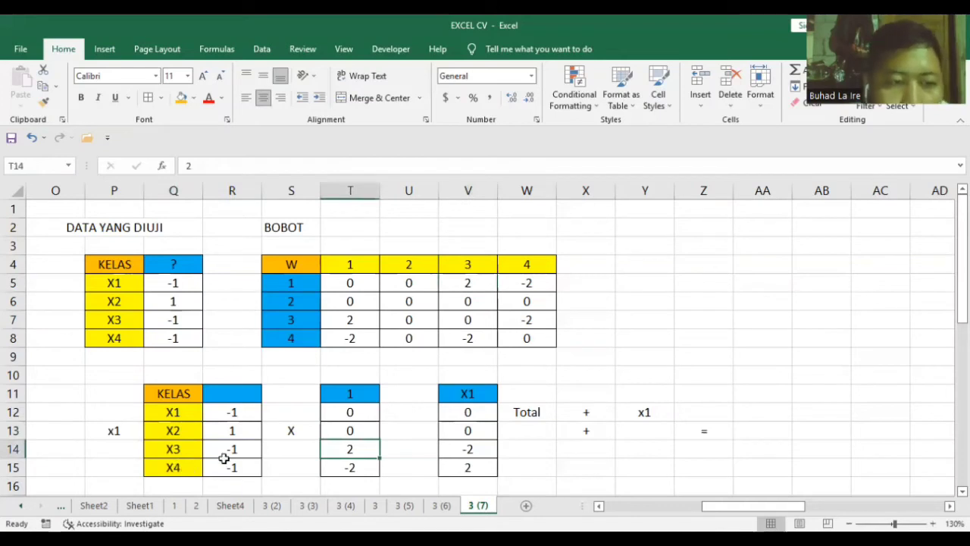
pyautogui.click(175, 338)
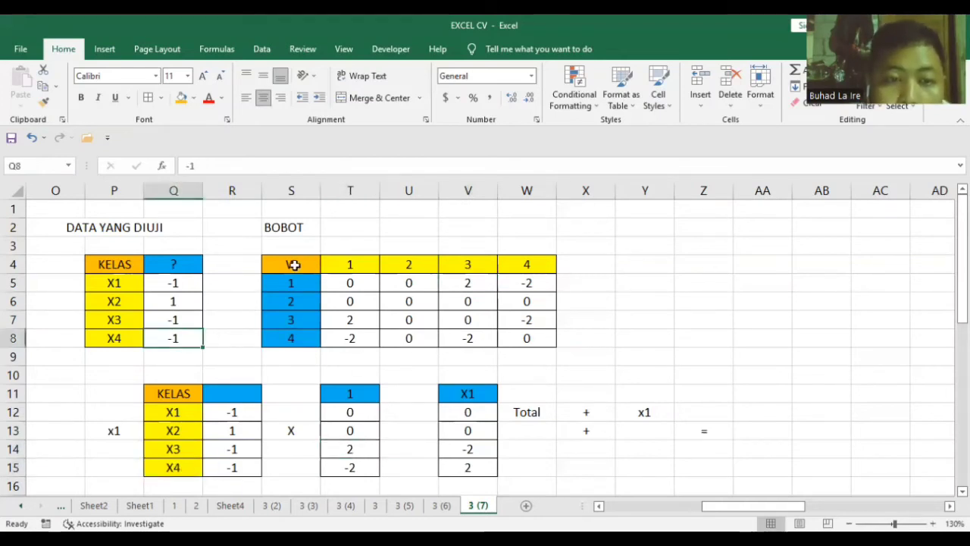
pyautogui.click(297, 299)
pyautogui.click(303, 432)
# Inspect the x1 block's products for rows X1 and X2, checking each test value, weight and product formula.
pyautogui.click(248, 413)
pyautogui.click(350, 410)
pyautogui.click(465, 413)
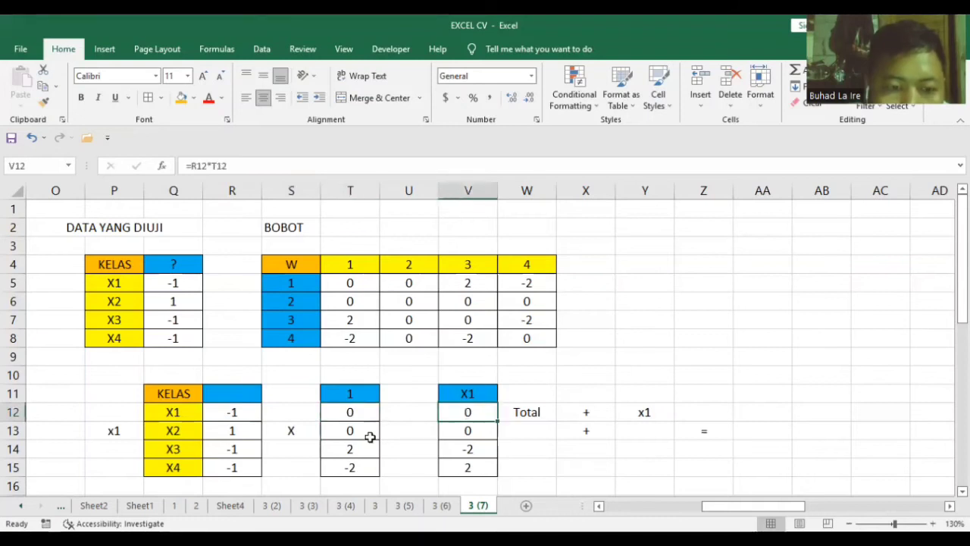
pyautogui.click(250, 431)
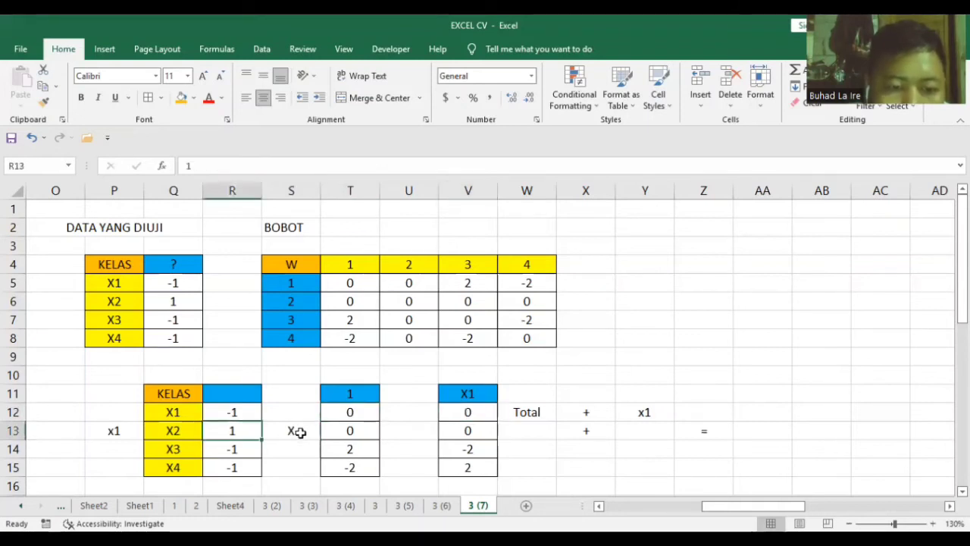
pyautogui.click(346, 431)
pyautogui.click(474, 431)
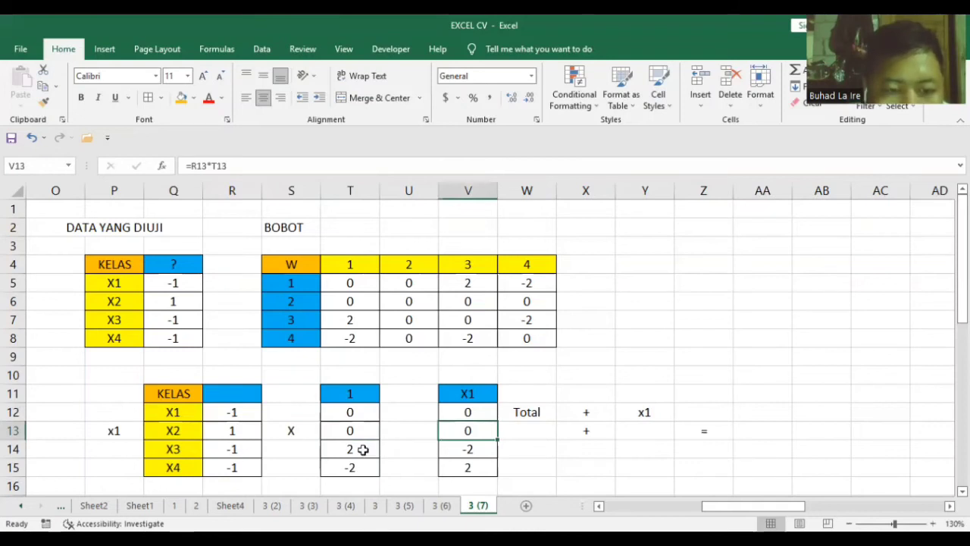
# Inspect the x1 block's products for rows X3 and X4, checking each test value, weight and product formula.
pyautogui.click(232, 448)
pyautogui.press('Right')
pyautogui.press('Right')
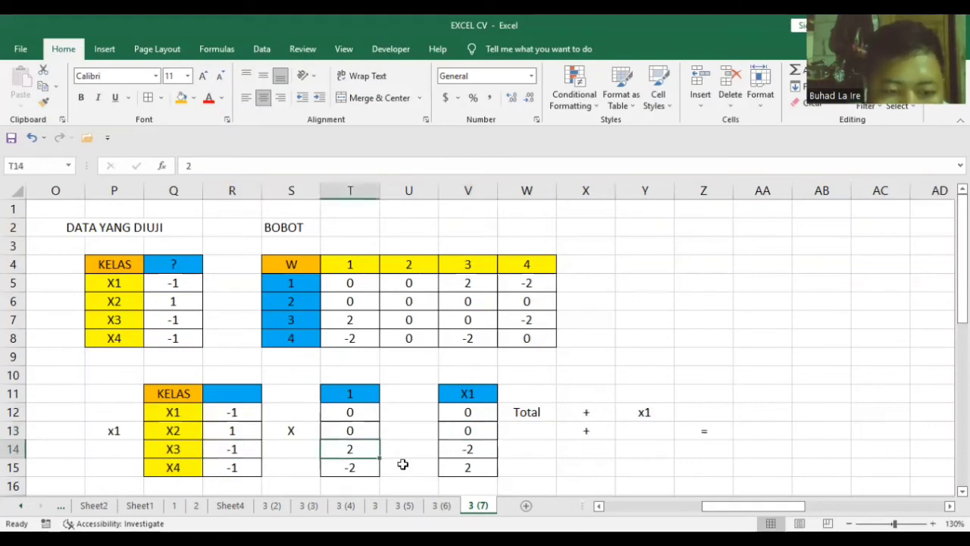
pyautogui.press('Right')
pyautogui.press('Right')
pyautogui.click(233, 470)
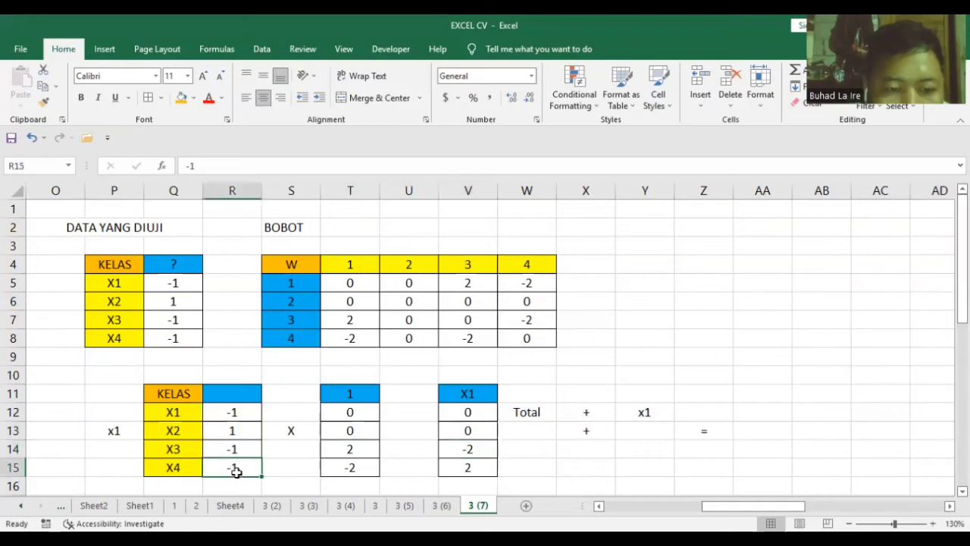
pyautogui.press('Right')
pyautogui.press('Right')
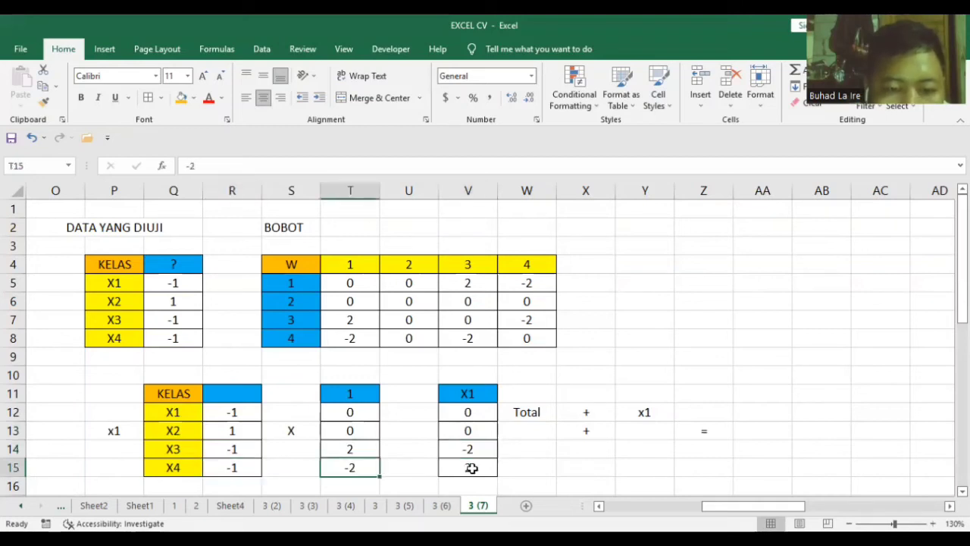
pyautogui.press('Right')
pyautogui.press('Right')
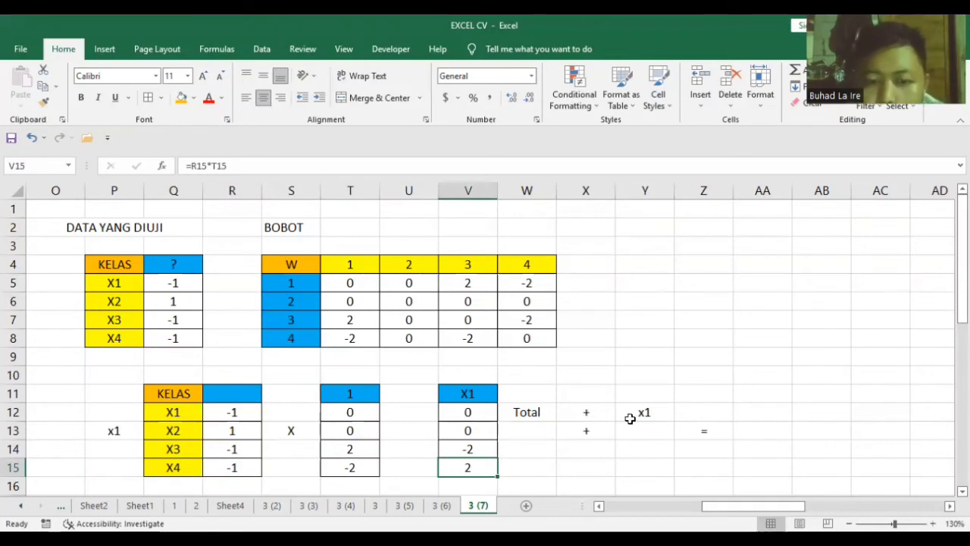
# Enter 0 as the x1 block's Total in W13.
pyautogui.click(526, 430)
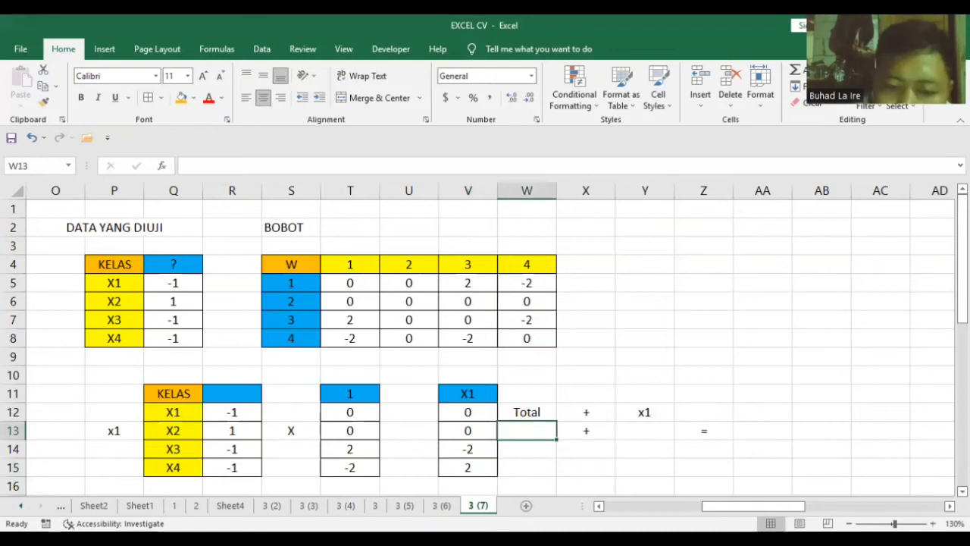
pyautogui.write('0')
pyautogui.press('Tab')
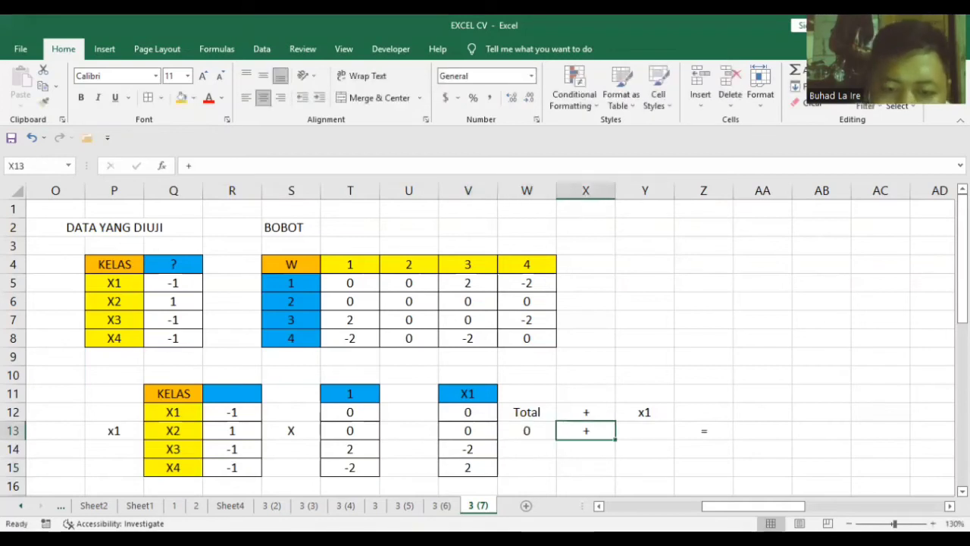
pyautogui.press('Left')
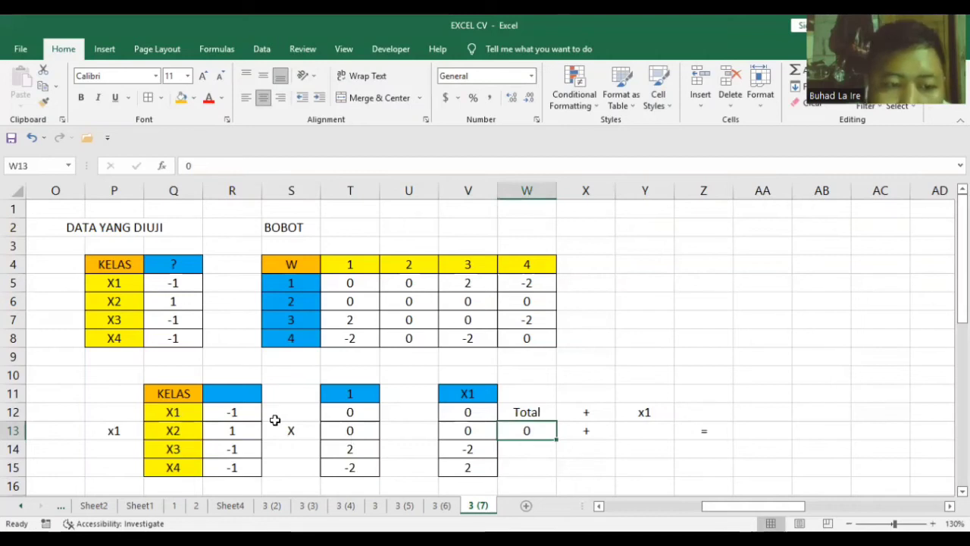
# Enter -1 as the x1 value in Y13 and -1 as the resulting sum in AA13.
pyautogui.click(628, 432)
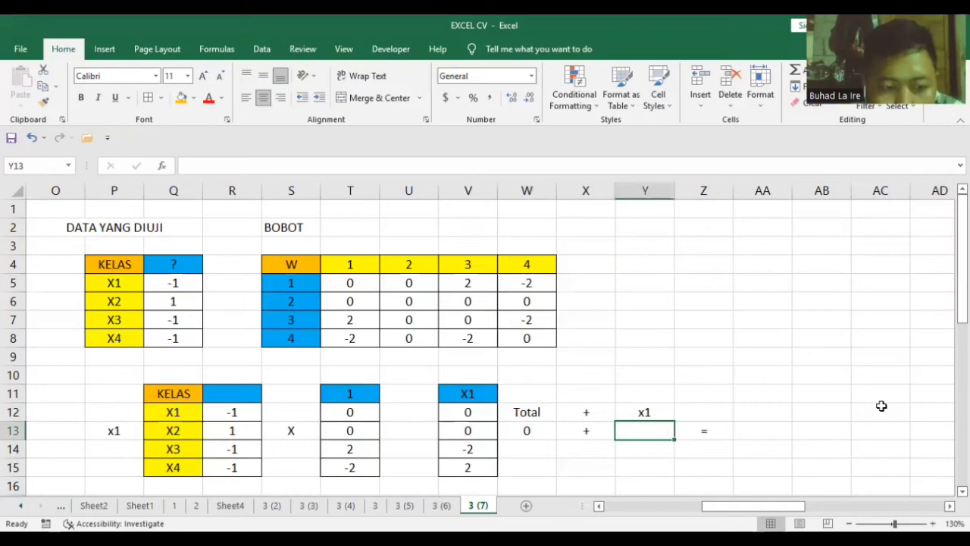
pyautogui.write('-1')
pyautogui.press('Right')
pyautogui.press('Right')
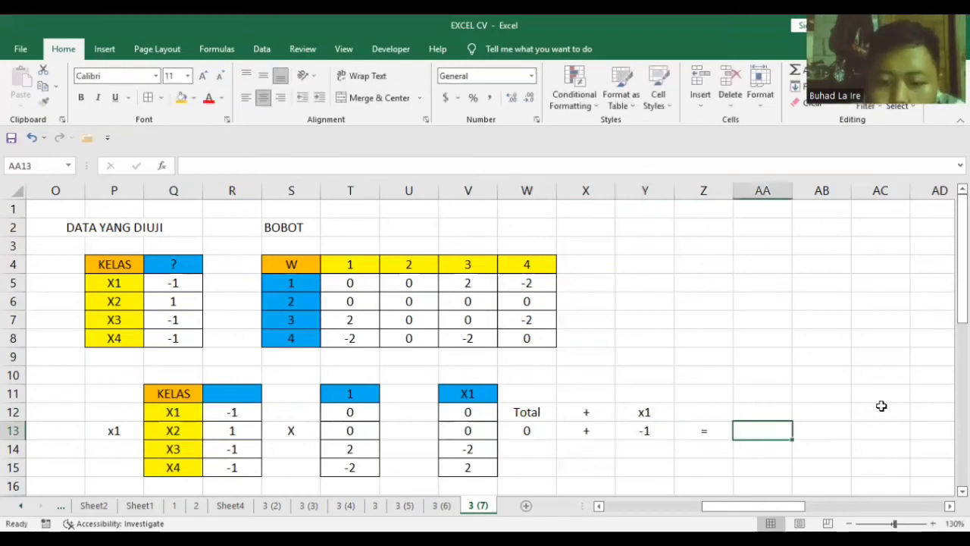
pyautogui.write('-1')
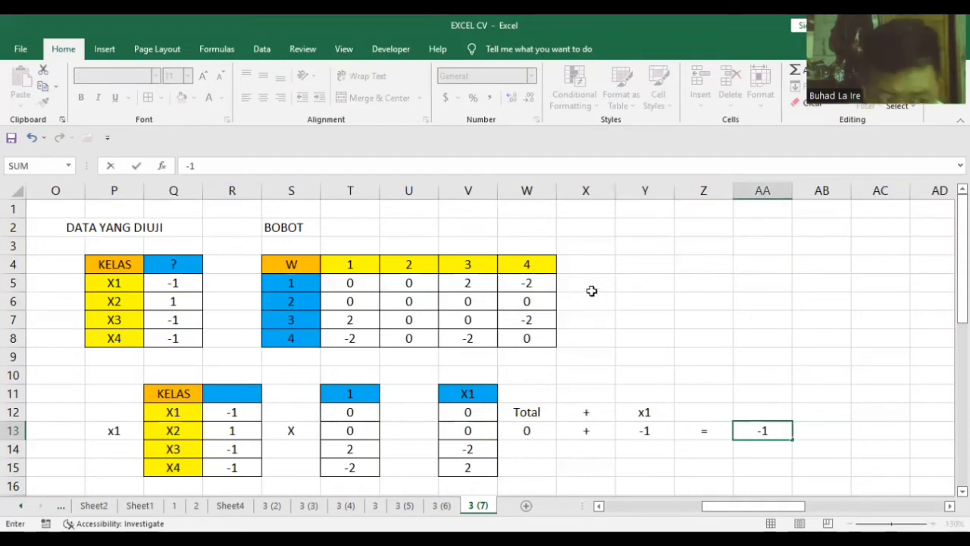
pyautogui.click(104, 263)
pyautogui.moveTo(161, 337); pyautogui.dragTo(163, 338)
pyautogui.click(852, 390)
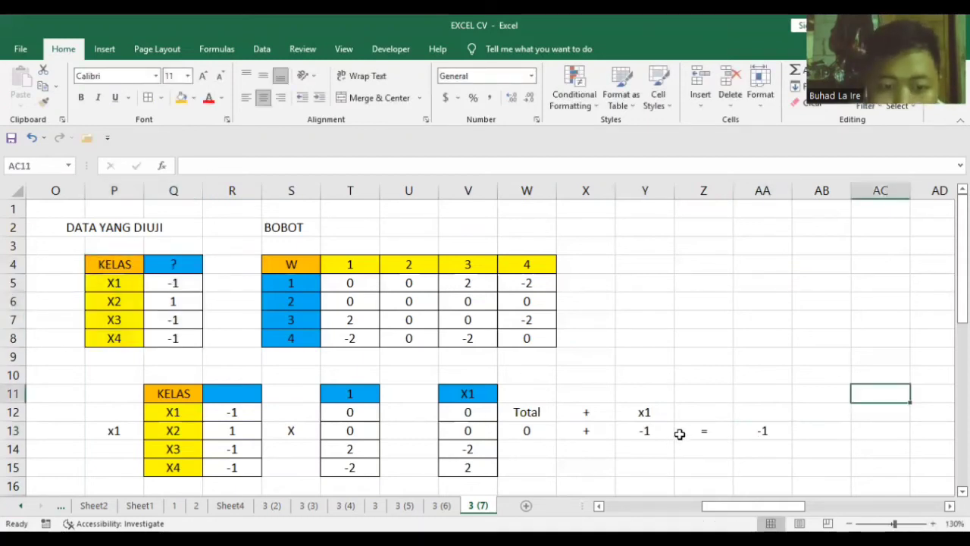
# Examine row 2 of the BOBOT weight matrix as the source of the x2 block's weights.
pyautogui.scroll(-2, 680, 436)
pyautogui.scroll(-1, 680, 433)
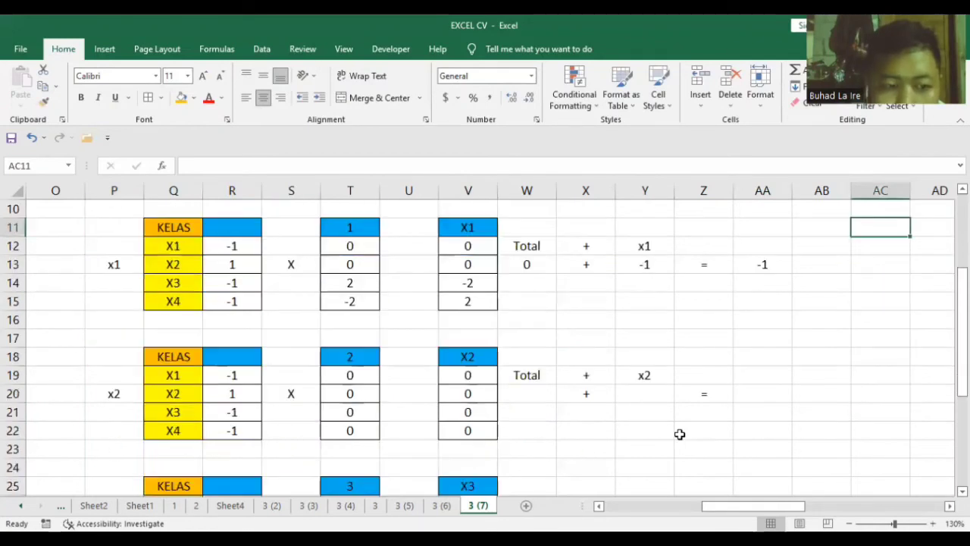
pyautogui.scroll(1, 680, 434)
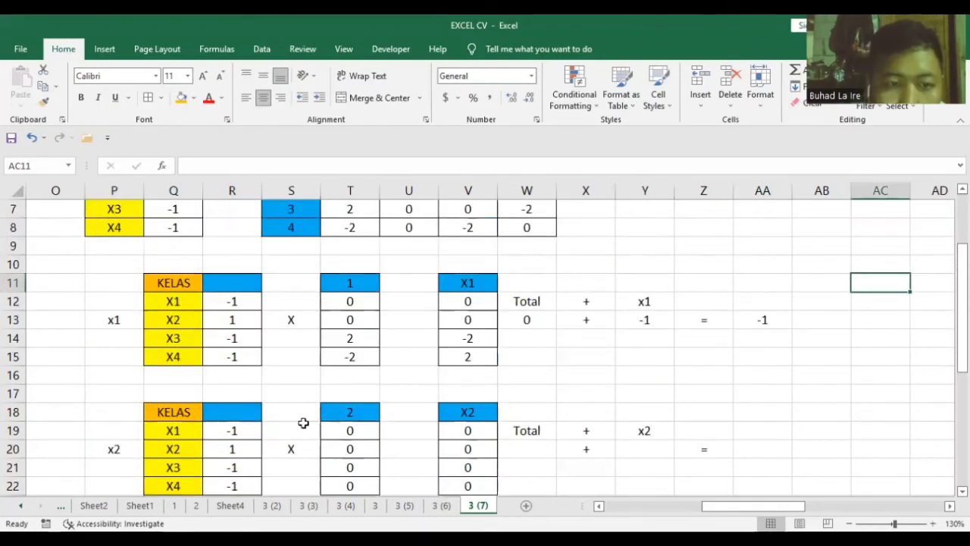
pyautogui.scroll(1, 306, 251)
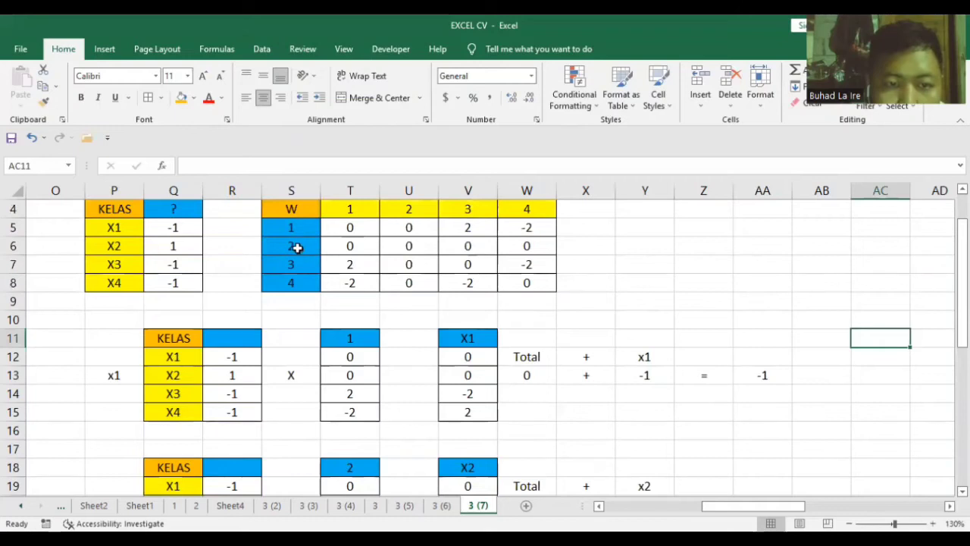
pyautogui.moveTo(291, 245); pyautogui.dragTo(533, 244)
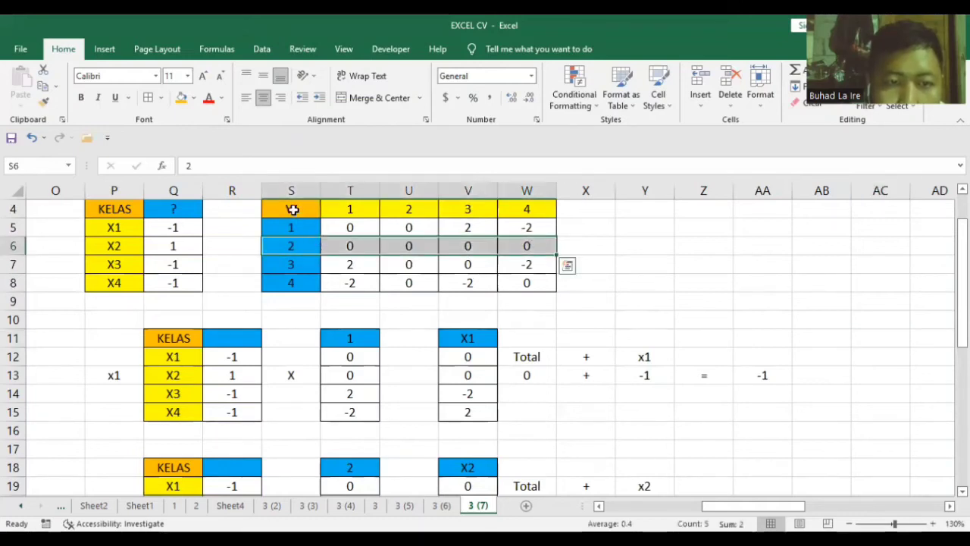
pyautogui.click(296, 244)
pyautogui.click(334, 212)
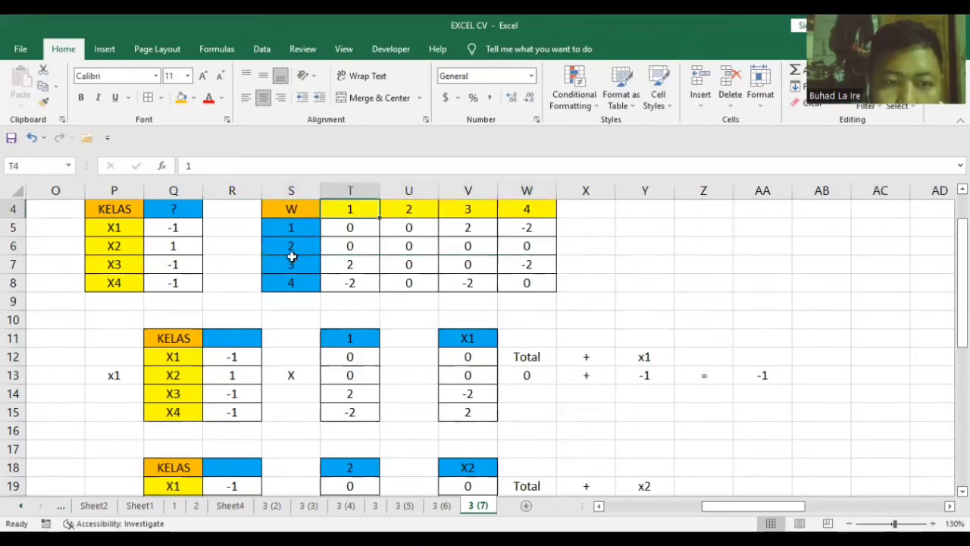
# Inspect the x2 block's products for rows X1 and X2 against the test values and weight column 2.
pyautogui.scroll(-1, 351, 397)
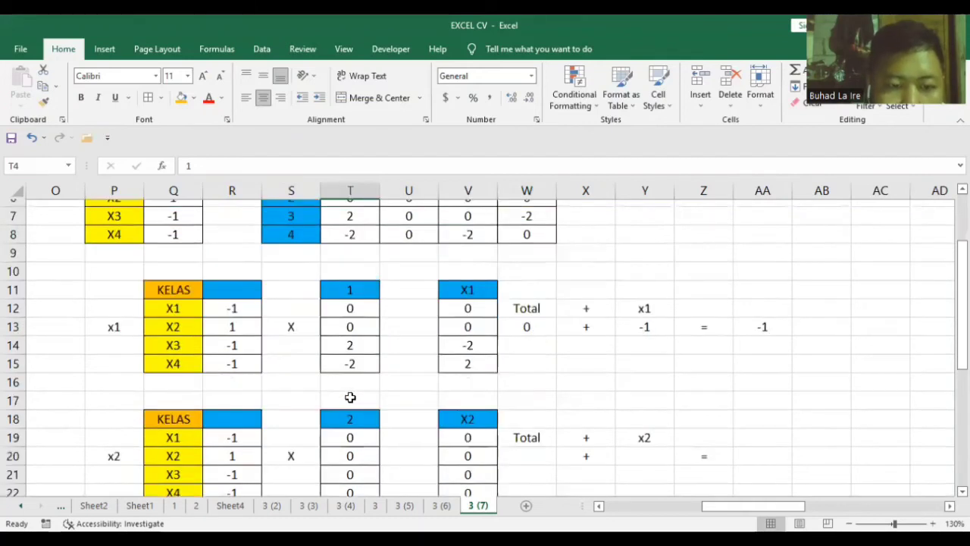
pyautogui.scroll(-1, 349, 391)
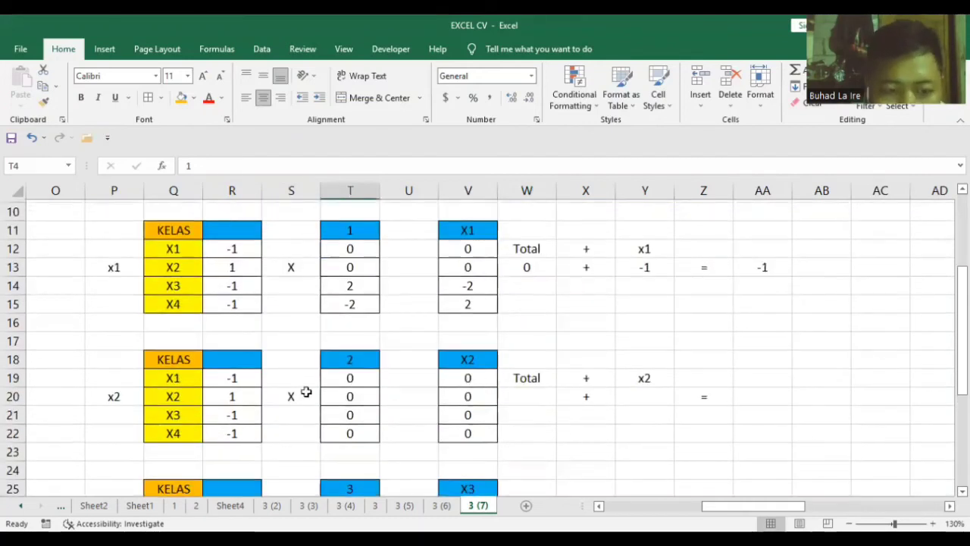
pyautogui.scroll(-1, 295, 392)
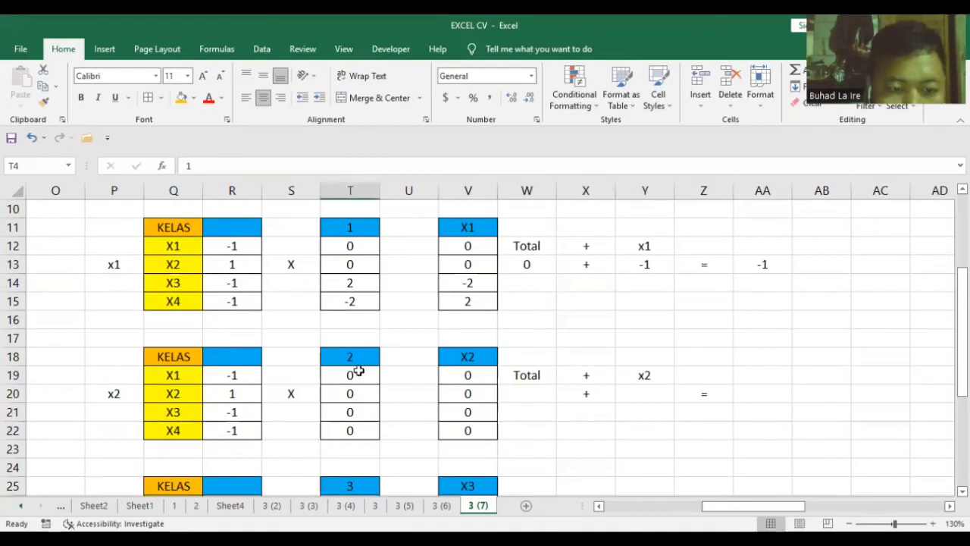
pyautogui.hotkey('ctrl', 'Down')
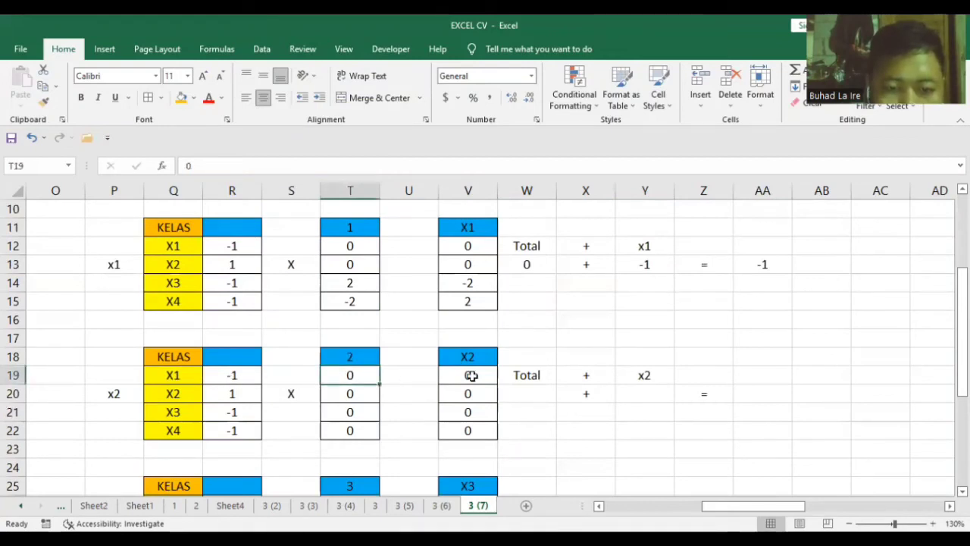
pyautogui.hotkey('ctrl', 'Right')
pyautogui.click(235, 397)
pyautogui.click(470, 394)
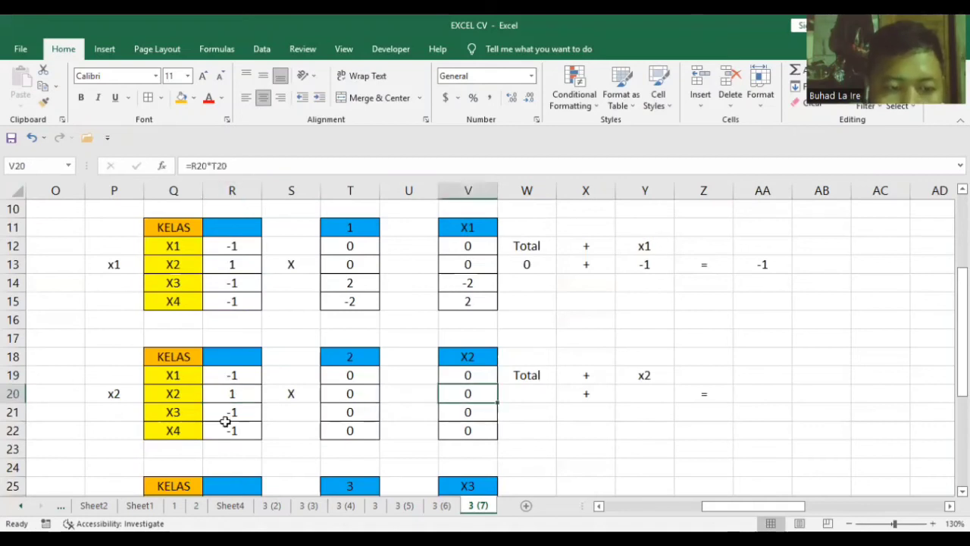
# Check the x2 block's products for rows X3 and X4 and enter 0 as its Total in W20.
pyautogui.click(245, 410)
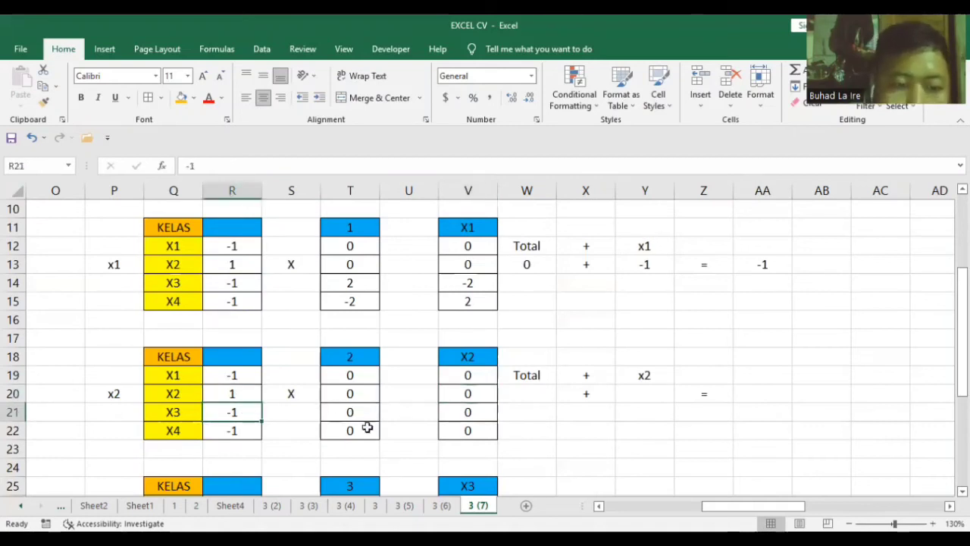
pyautogui.click(245, 436)
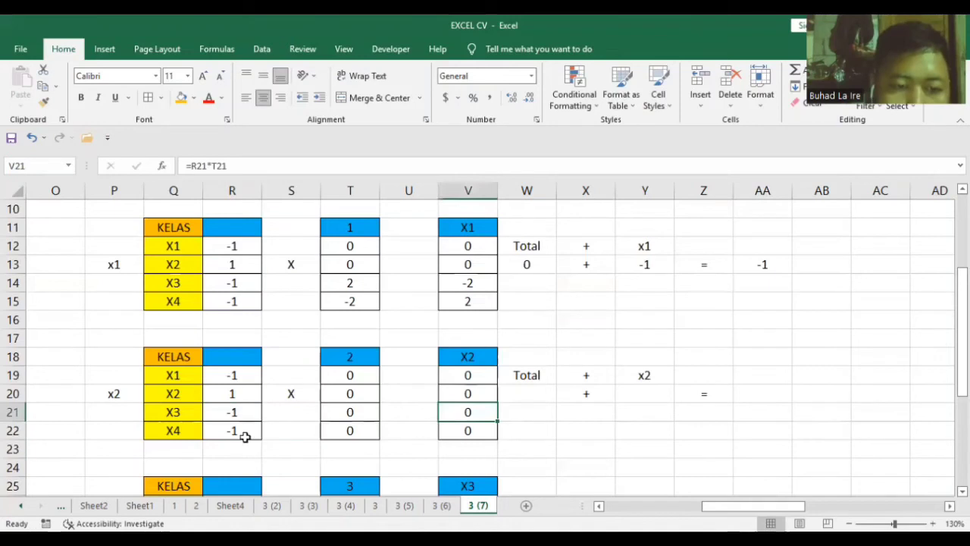
pyautogui.click(490, 442)
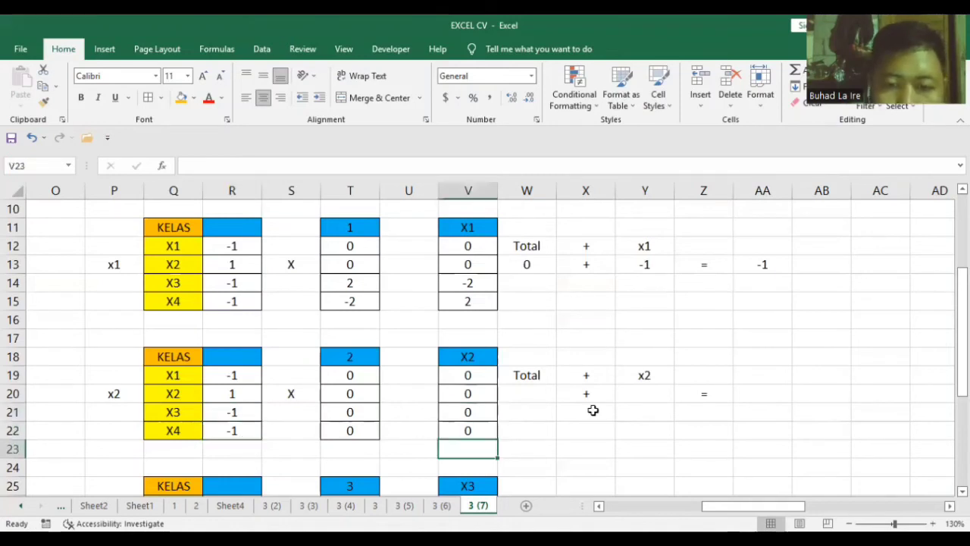
pyautogui.click(529, 394)
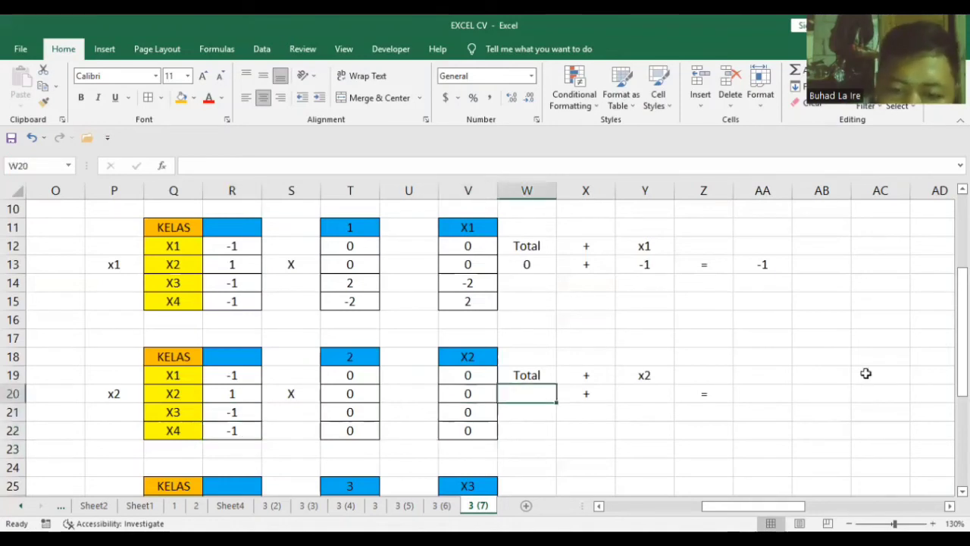
pyautogui.write('0')
pyautogui.press('Tab')
pyautogui.press('Tab')
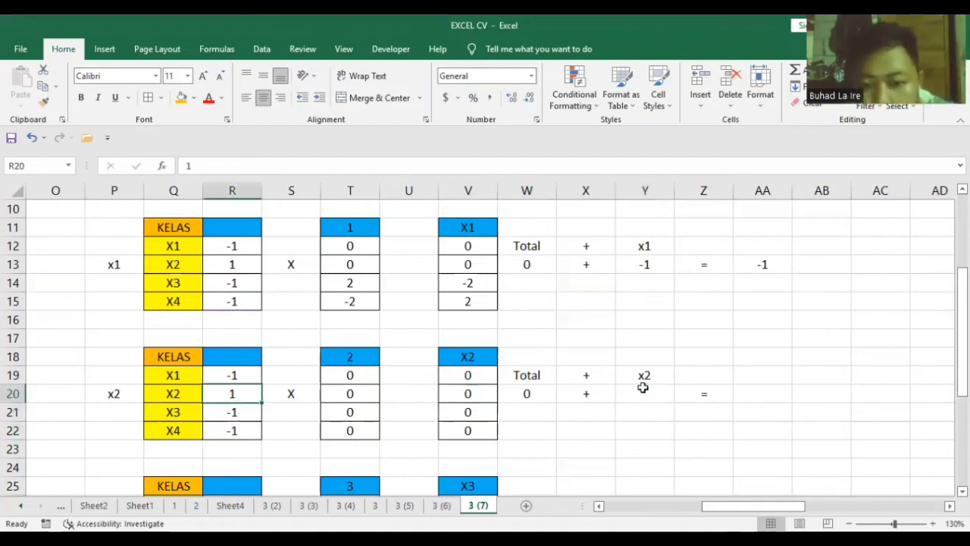
# Enter 1 as the x2 value in Y20 and 1 as the resulting sum in AA20.
pyautogui.write('1')
pyautogui.press('Tab')
pyautogui.press('Tab')
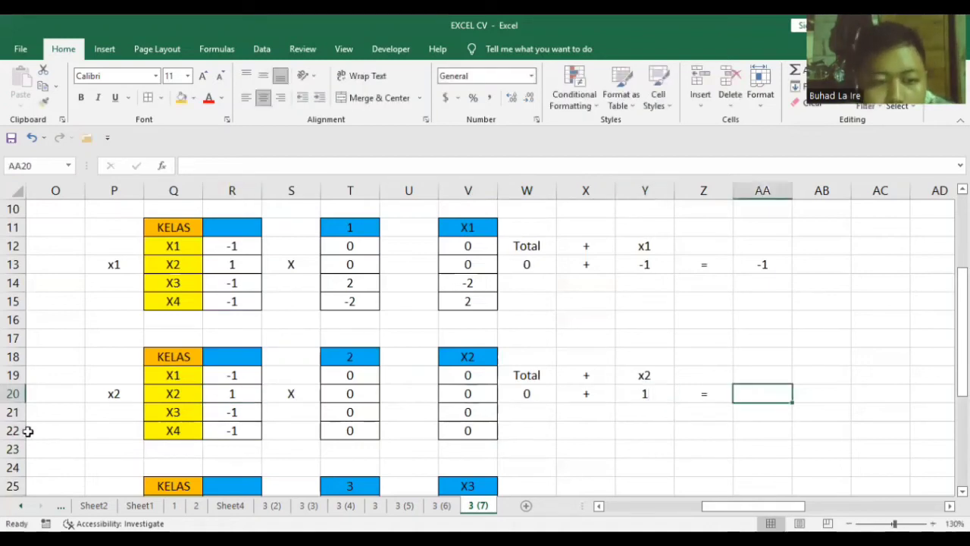
pyautogui.write('1')
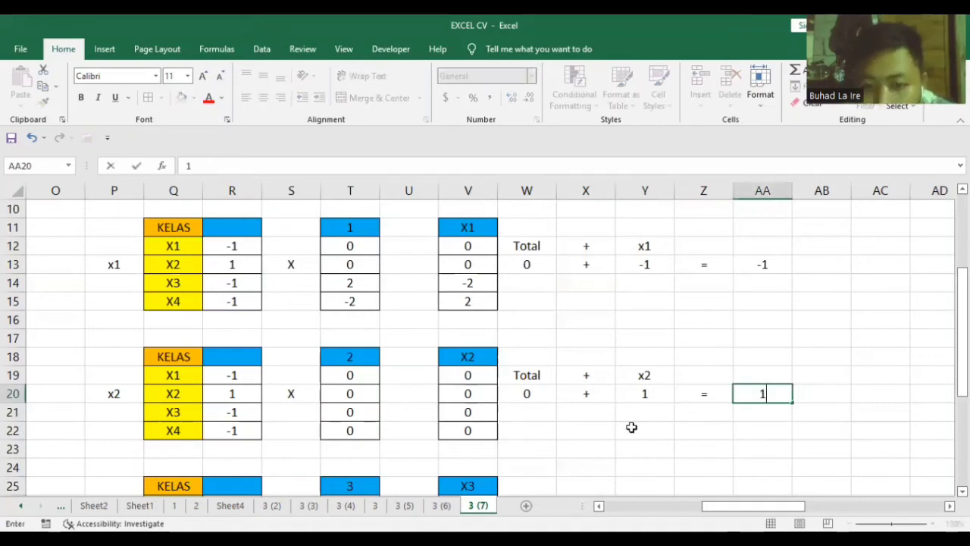
pyautogui.click(632, 427)
# Examine row 3 of the BOBOT weight matrix as the source of the x3 block's weights.
pyautogui.scroll(-1, 588, 377)
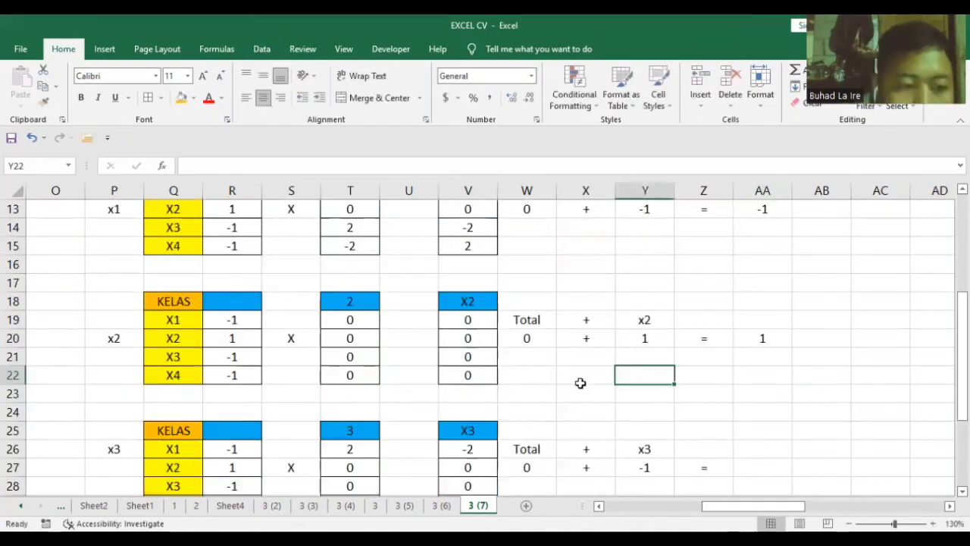
pyautogui.scroll(-2, 243, 405)
pyautogui.scroll(6, 257, 409)
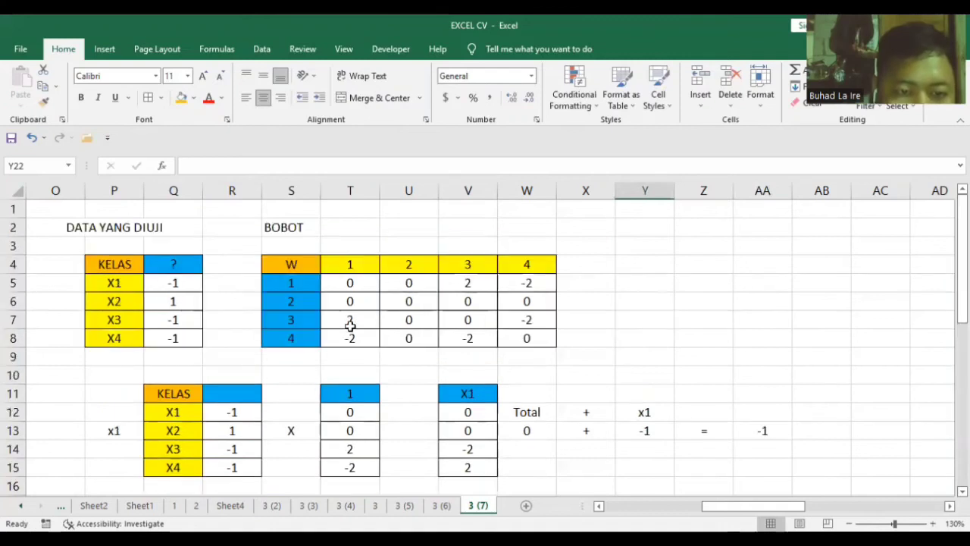
pyautogui.click(291, 264)
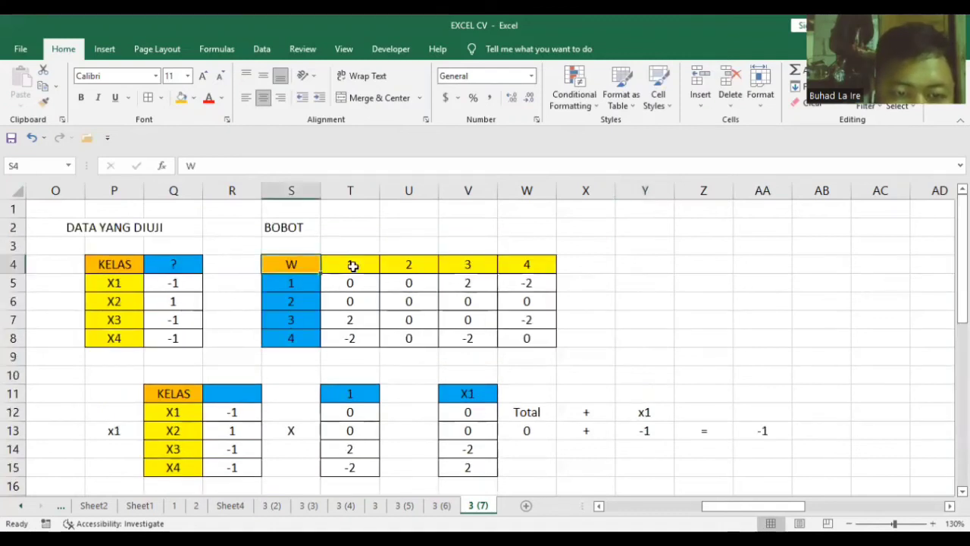
pyautogui.press('Right')
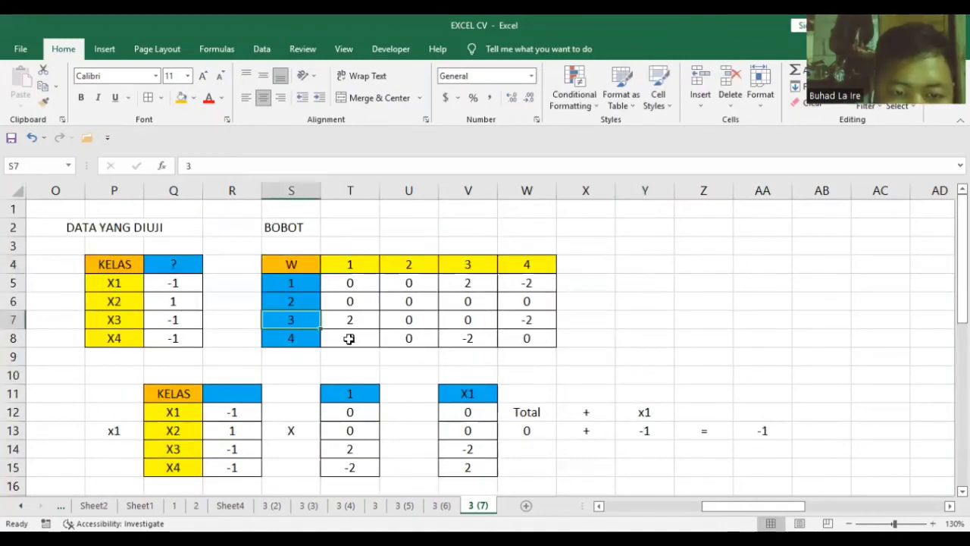
pyautogui.click(461, 314)
# Fill the BOBOT matrix's row 3 weights T7:W7 with orange and clear the fill again.
pyautogui.moveTo(350, 319); pyautogui.dragTo(542, 314)
pyautogui.click(181, 99)
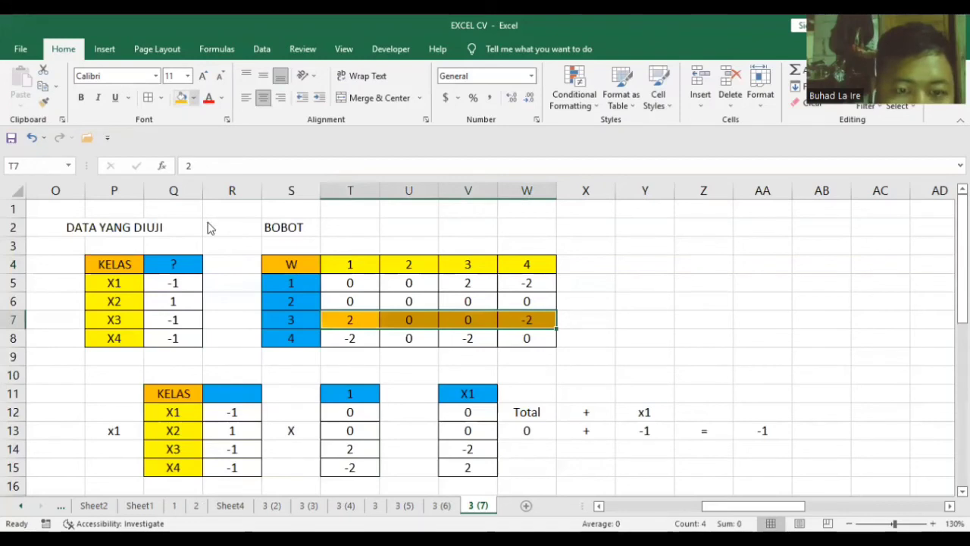
pyautogui.hotkey('alt', 'h')
pyautogui.press('h')
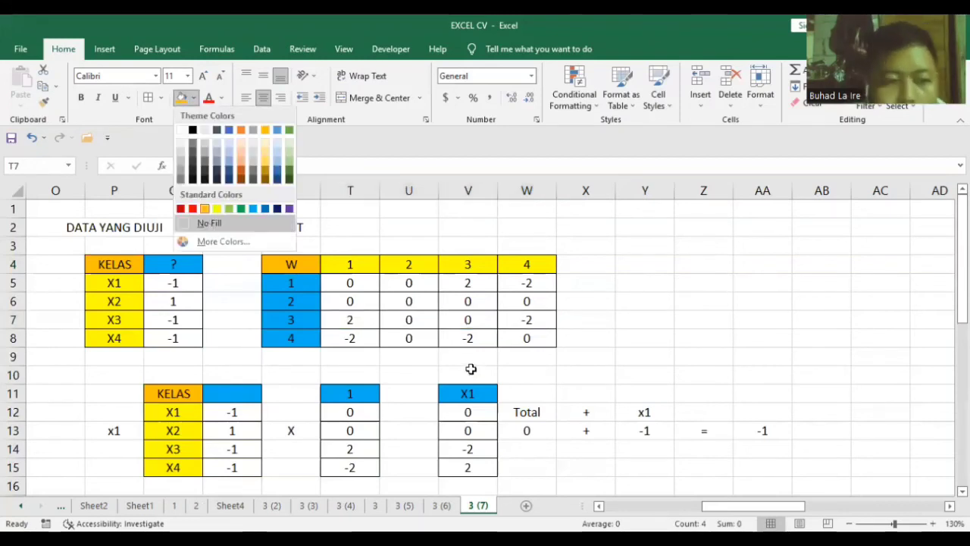
# Inspect the x3 block's products row by row and the Total formula in W27 that sums V26:V29.
pyautogui.scroll(-5, 162, 397)
pyautogui.click(162, 396)
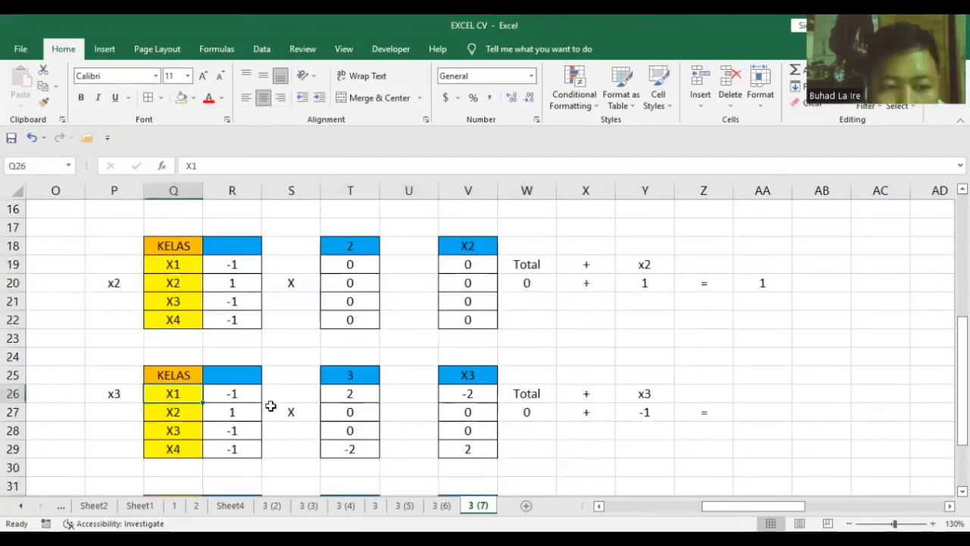
pyautogui.click(235, 396)
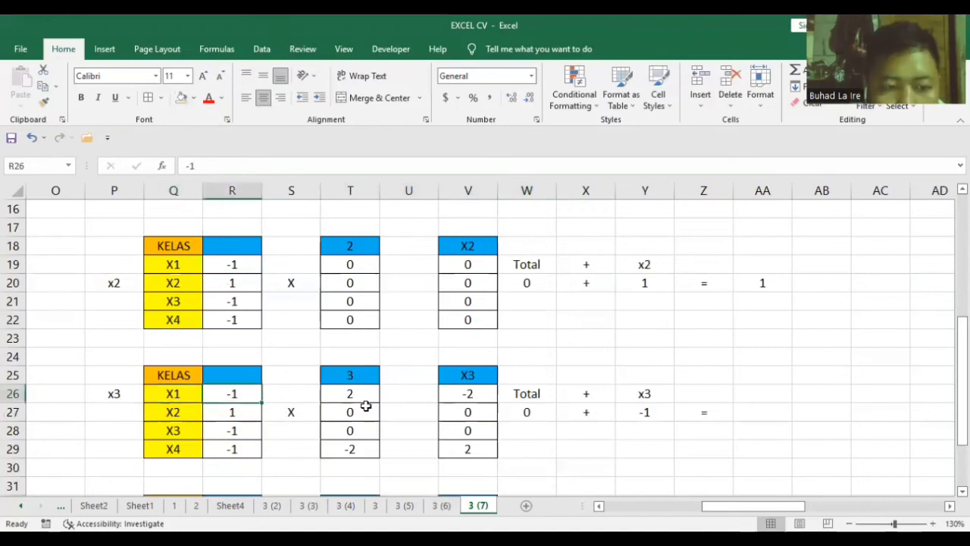
pyautogui.click(477, 396)
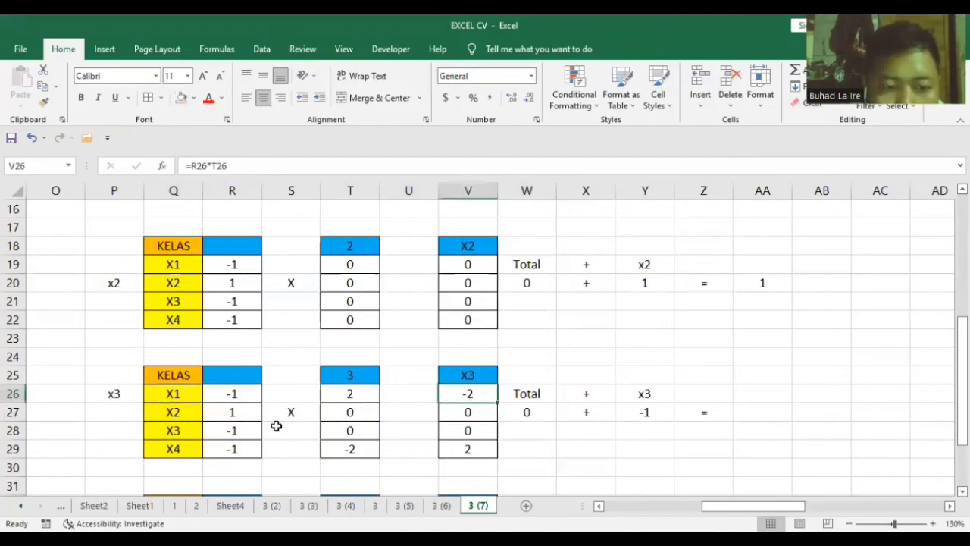
pyautogui.click(236, 429)
pyautogui.click(408, 414)
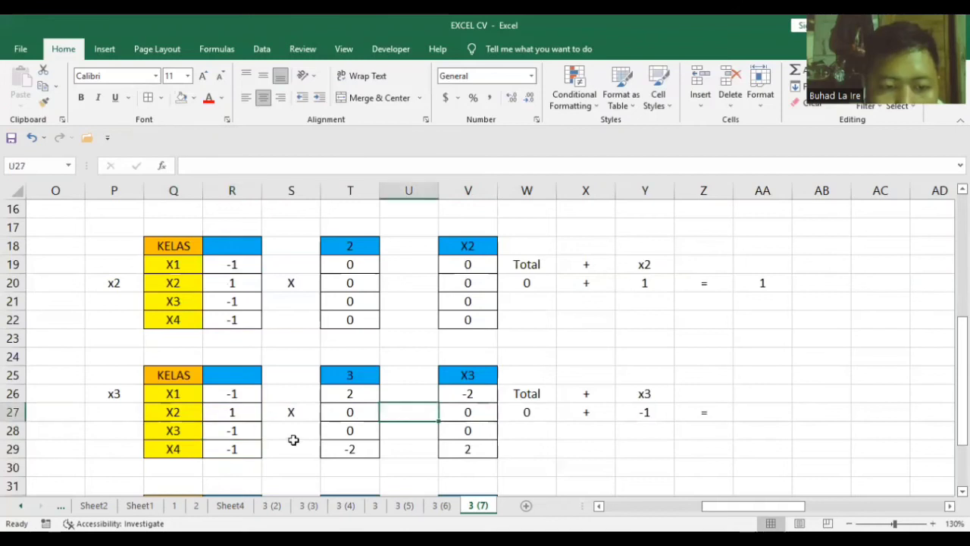
pyautogui.press('Right')
pyautogui.click(356, 432)
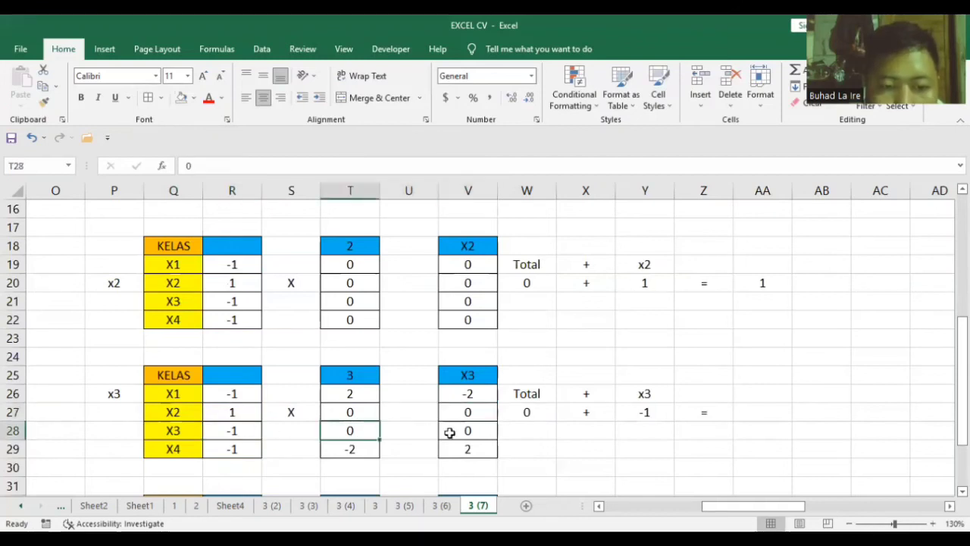
pyautogui.press('Right')
pyautogui.press('Right')
pyautogui.click(362, 453)
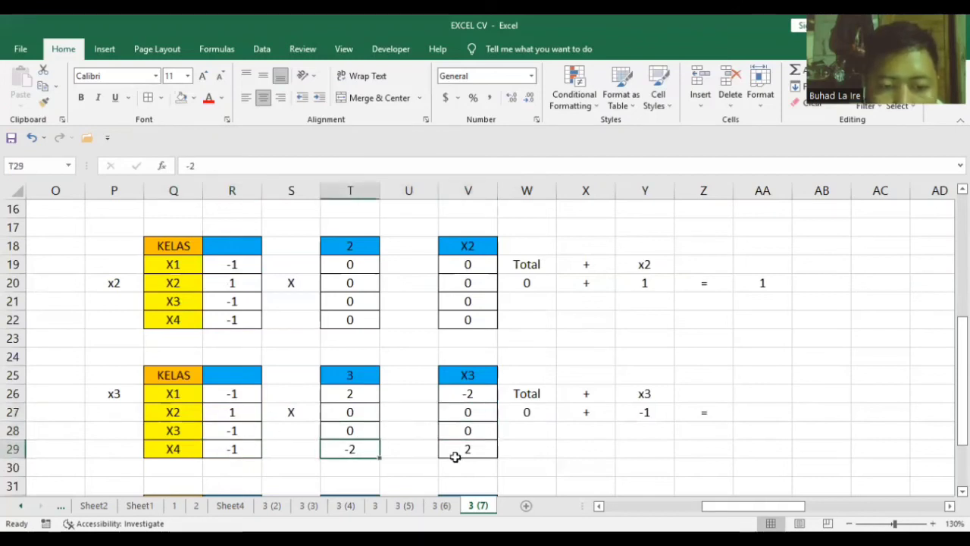
pyautogui.press('Right')
pyautogui.press('Right')
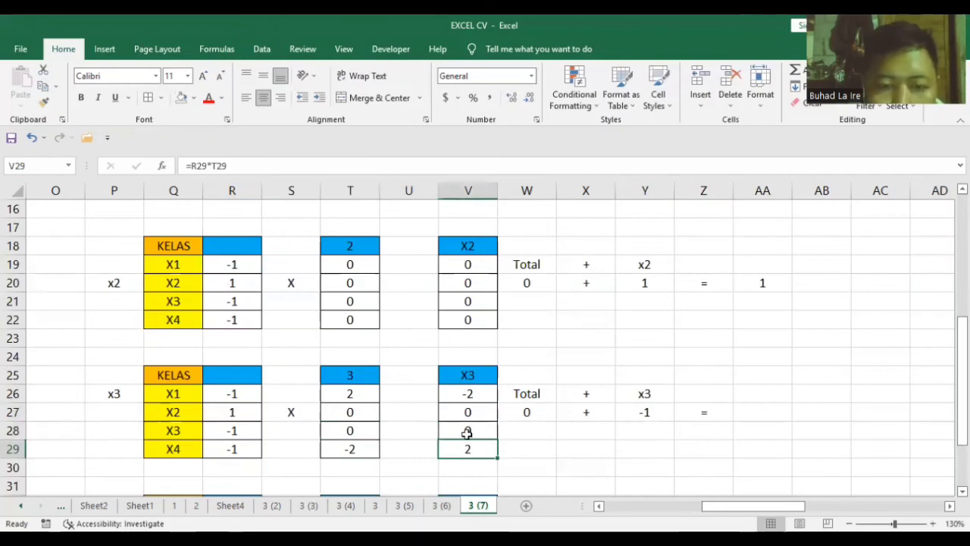
pyautogui.moveTo(473, 391); pyautogui.dragTo(475, 451)
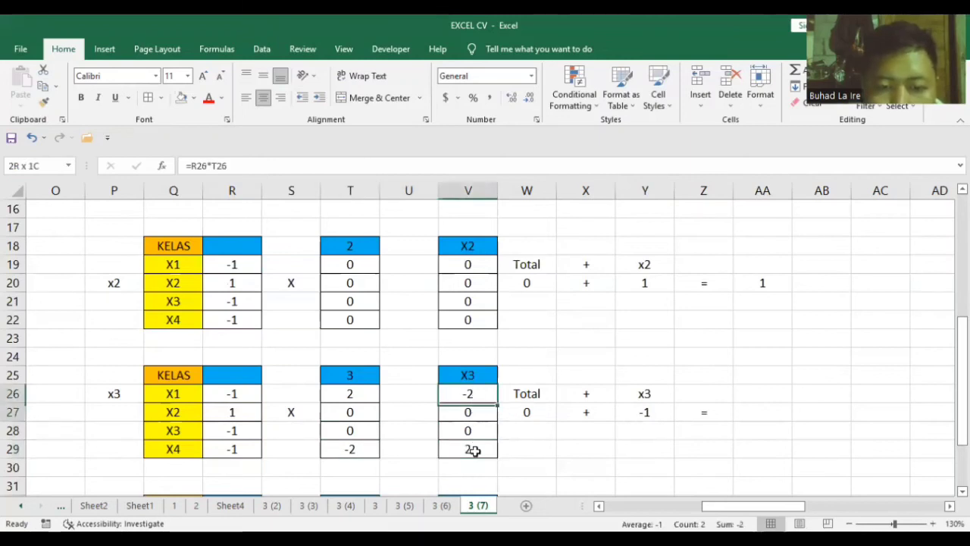
pyautogui.moveTo(473, 396); pyautogui.dragTo(464, 446)
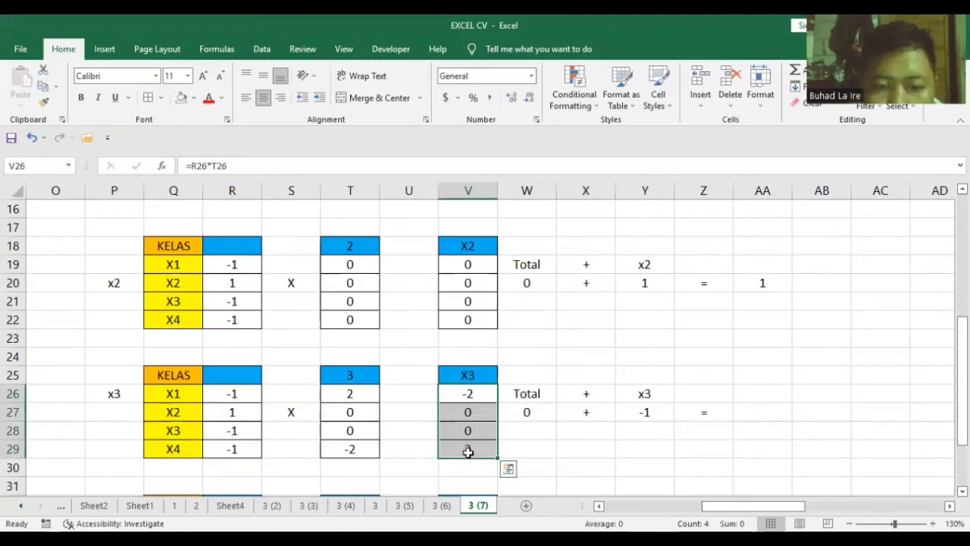
pyautogui.click(530, 412)
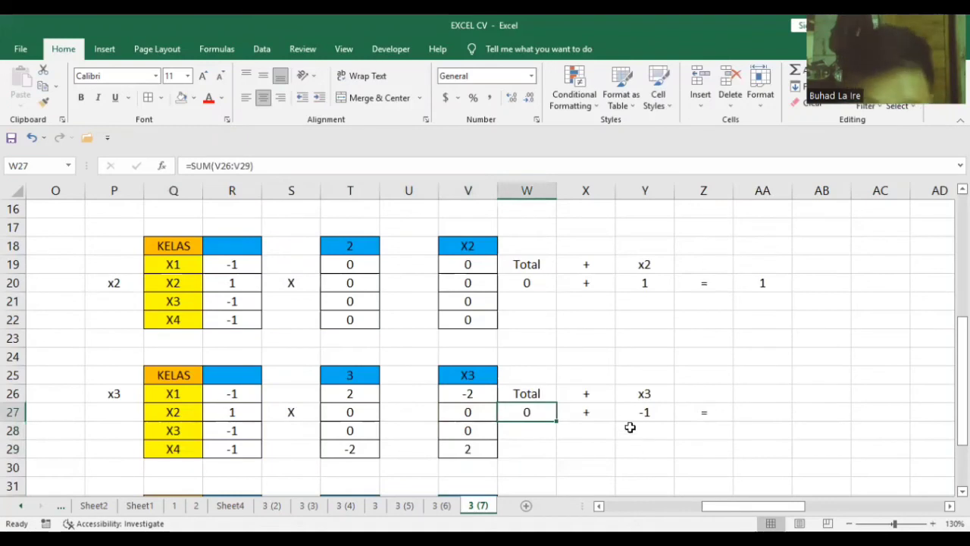
# Compare the x3 value in Y27 with the test value in R28 and enter -1 as the x3 sum in AA27.
pyautogui.click(645, 410)
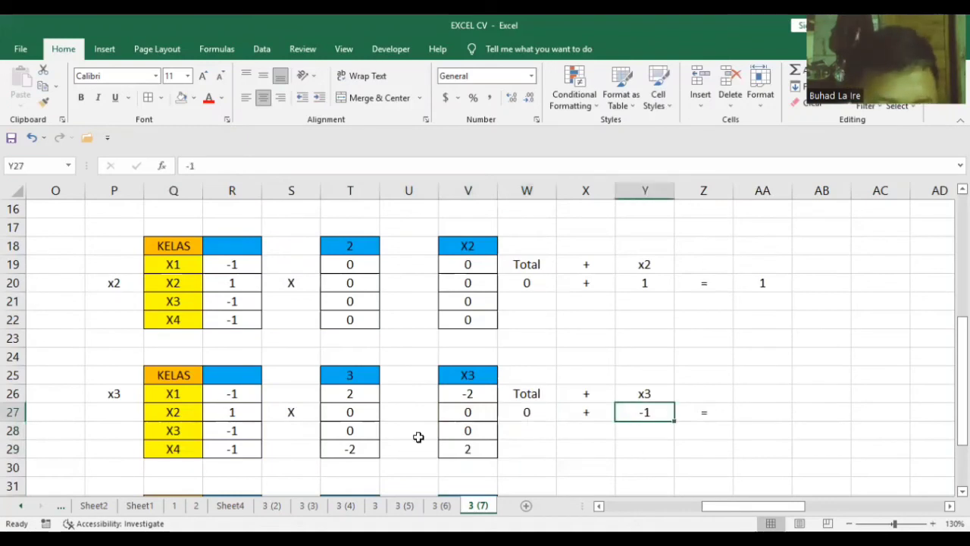
pyautogui.click(237, 430)
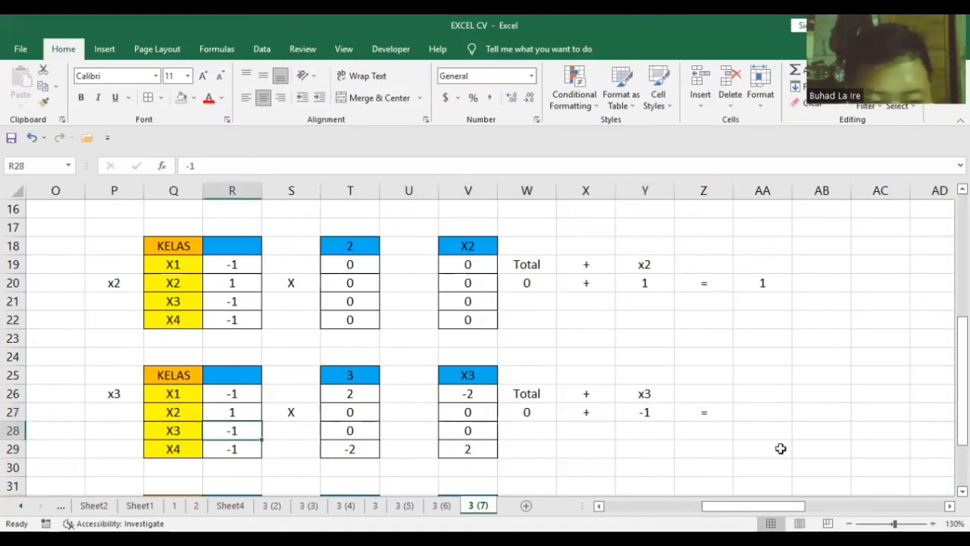
pyautogui.click(754, 414)
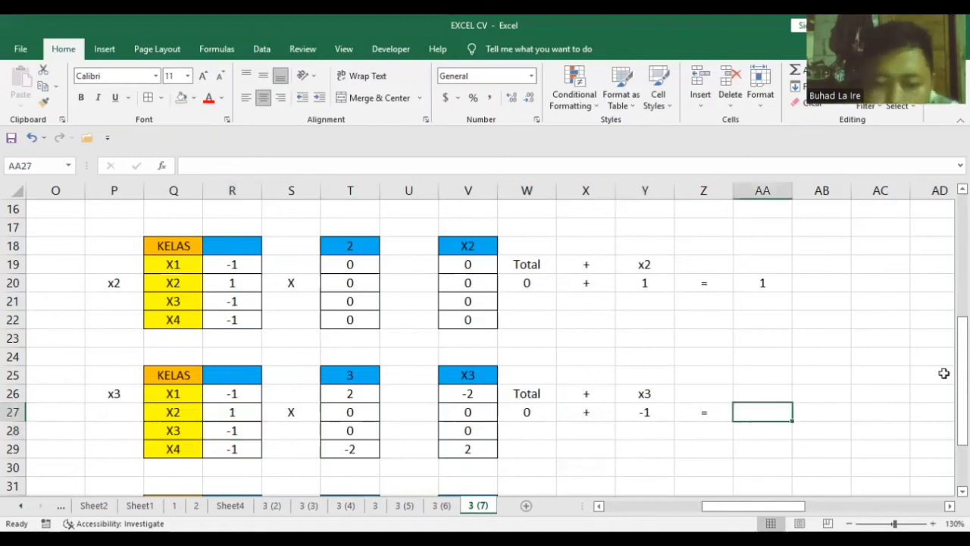
pyautogui.write('-1')
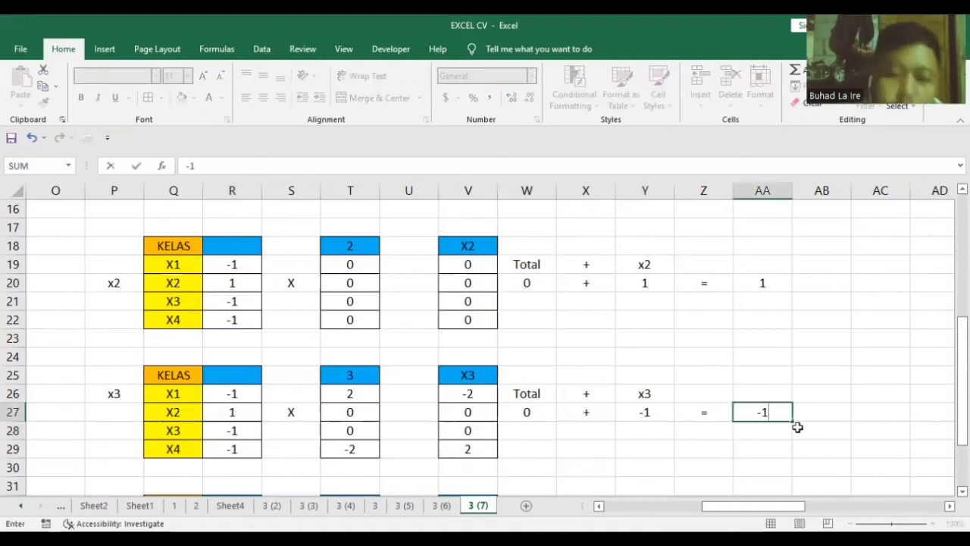
pyautogui.scroll(-1, 645, 404)
pyautogui.scroll(-1, 640, 406)
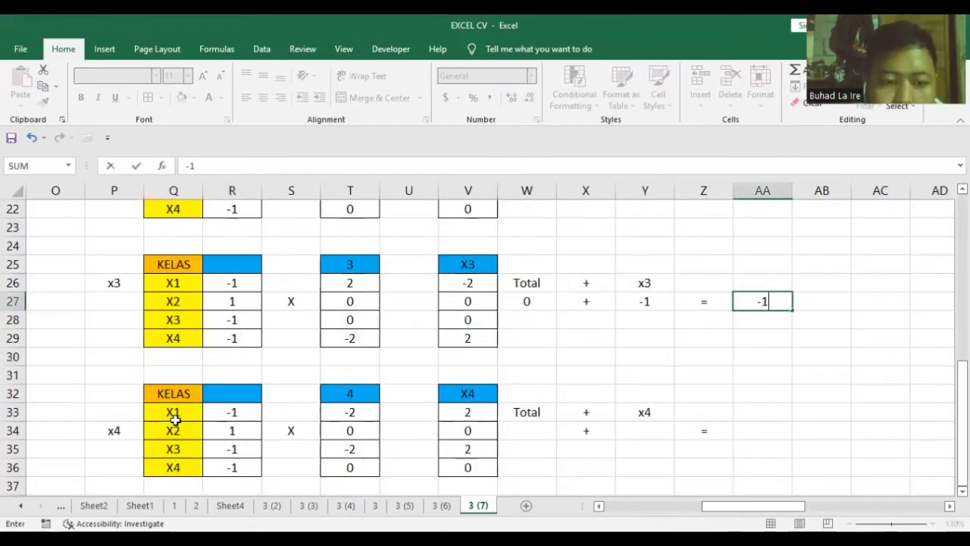
pyautogui.click(471, 413)
# Examine row 4 of the BOBOT weight matrix as the source of the x4 block's weights.
pyautogui.scroll(6, 290, 377)
pyautogui.scroll(1, 297, 338)
pyautogui.moveTo(523, 338); pyautogui.dragTo(276, 340)
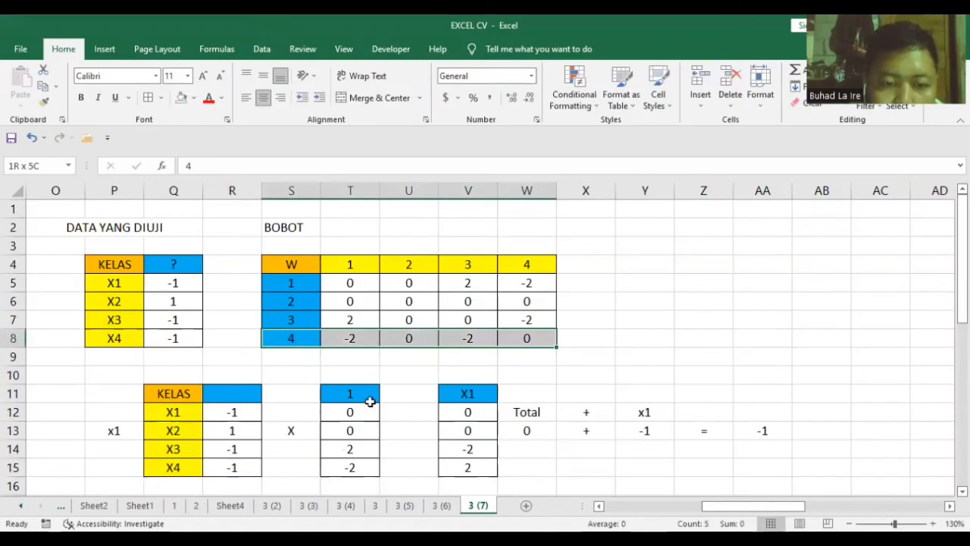
pyautogui.scroll(-7, 370, 401)
pyautogui.scroll(-1, 365, 410)
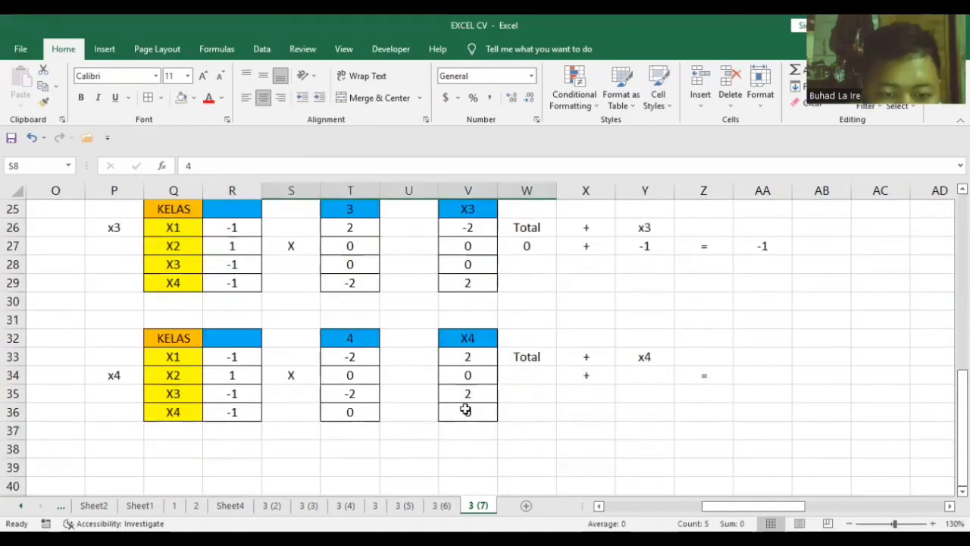
# Add up the x4 block's products V33:V36 and enter 4 as the Total in W34.
pyautogui.click(468, 412)
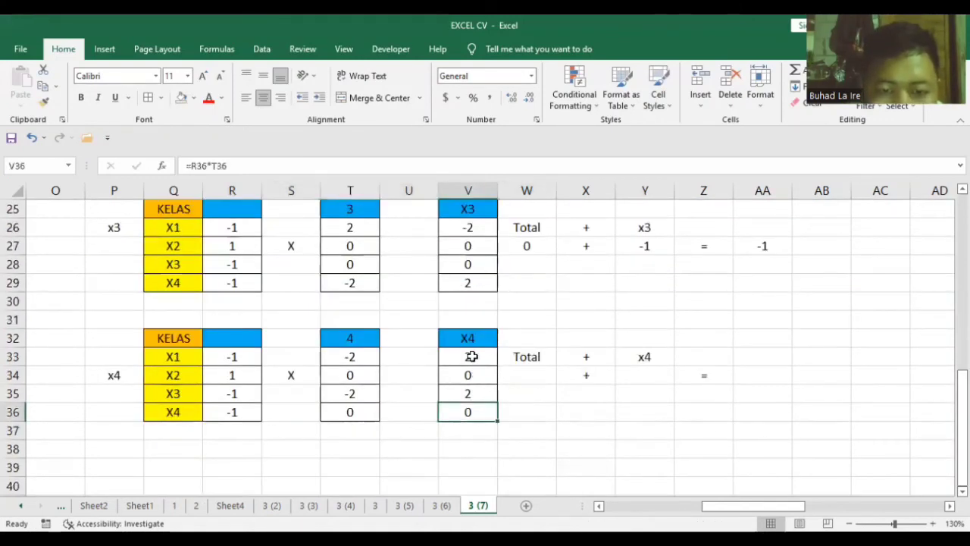
pyautogui.moveTo(478, 412); pyautogui.dragTo(470, 357)
pyautogui.click(549, 374)
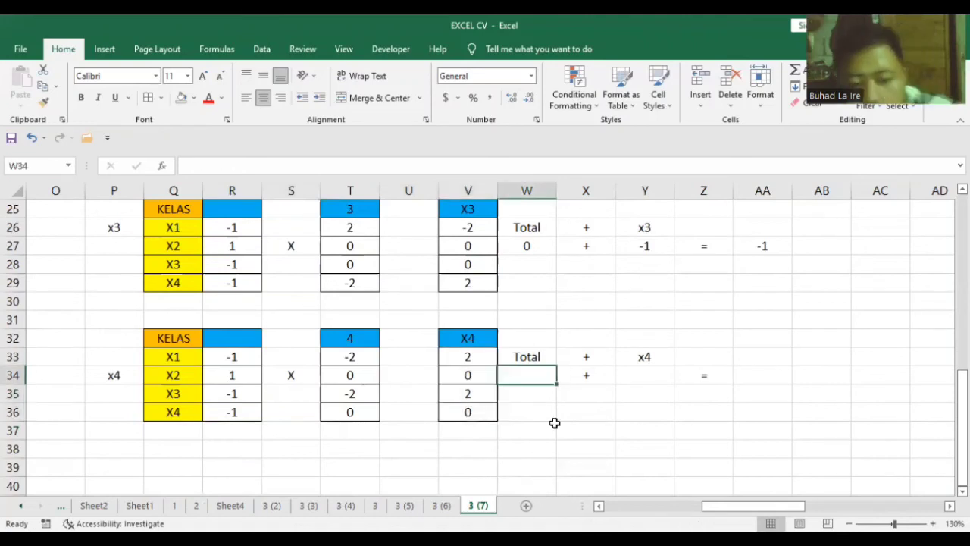
pyautogui.write('4')
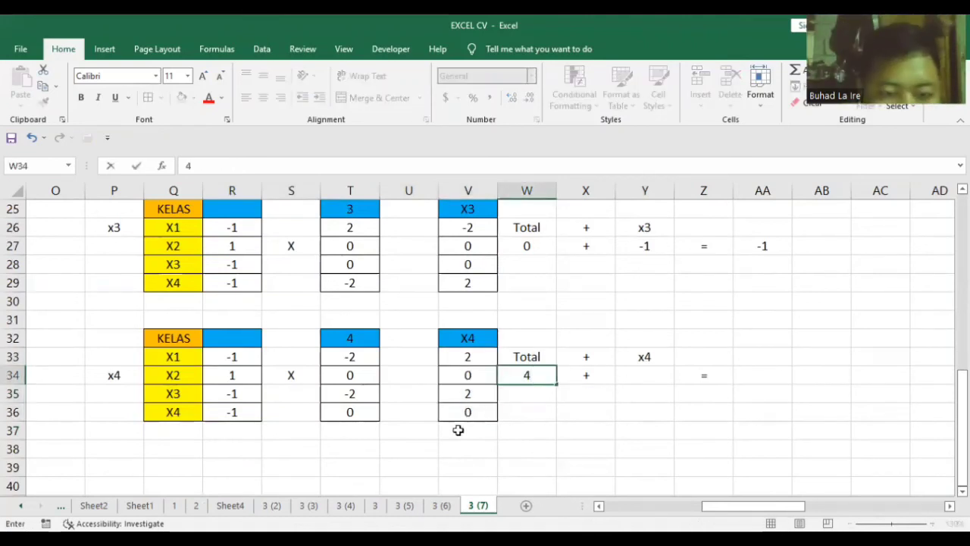
pyautogui.press('Tab')
# Enter -1 as the x4 value in Y34.
pyautogui.click(656, 376)
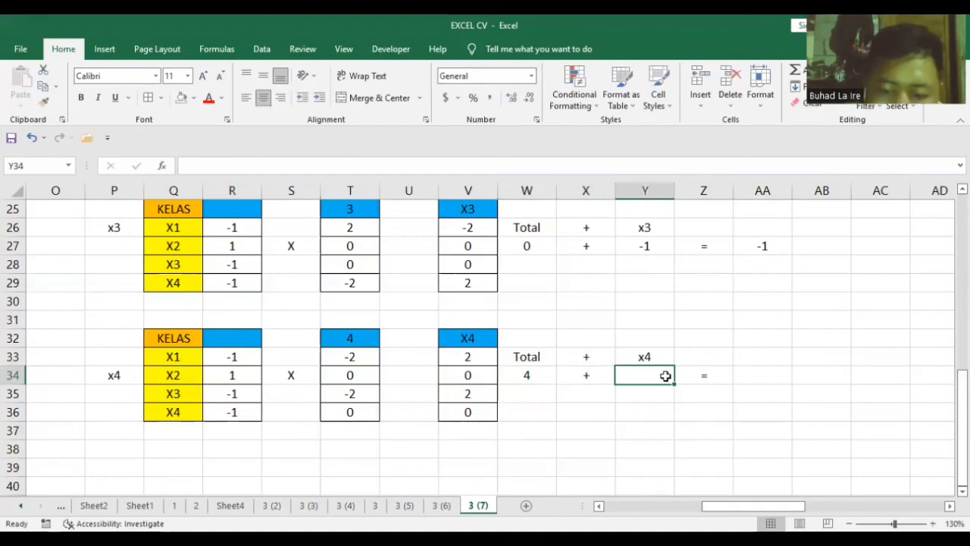
pyautogui.write('-1')
pyautogui.press('Tab')
pyautogui.press('Tab')
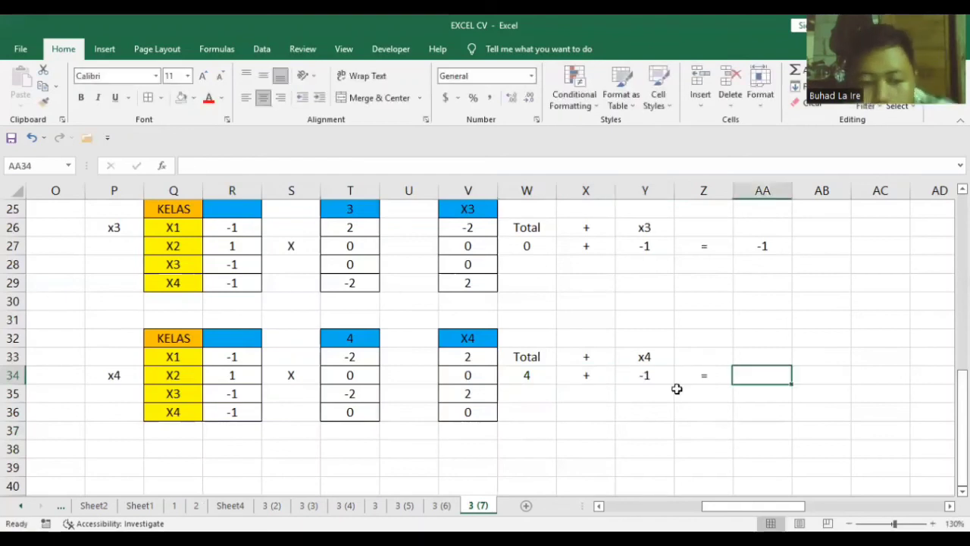
# Enter 3 as the x4 block's sum of Total and input in AA34.
pyautogui.write('3')
pyautogui.press('Tab')
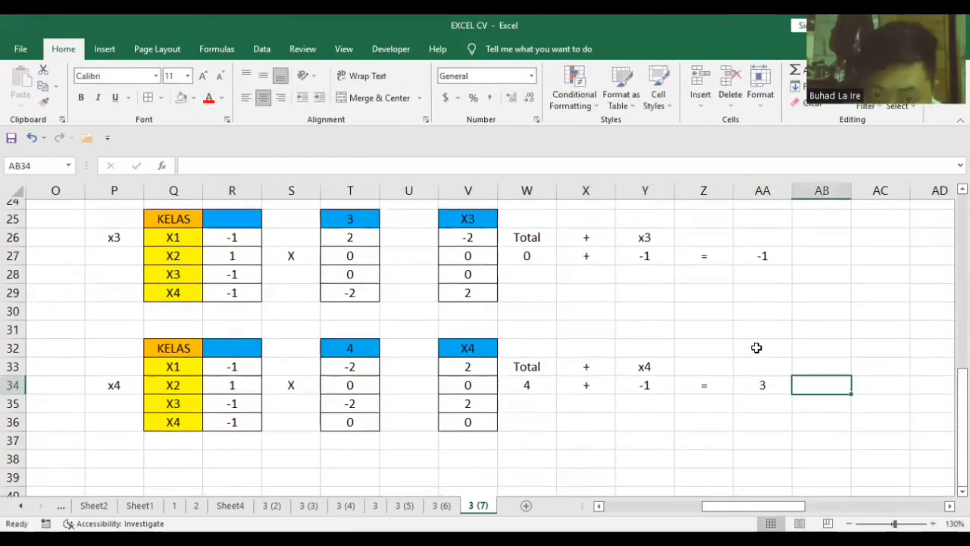
# Review the computed sums of the x1 to x4 blocks in column AA, from AA13 down to AA34.
pyautogui.scroll(1, 739, 364)
pyautogui.scroll(1, 668, 383)
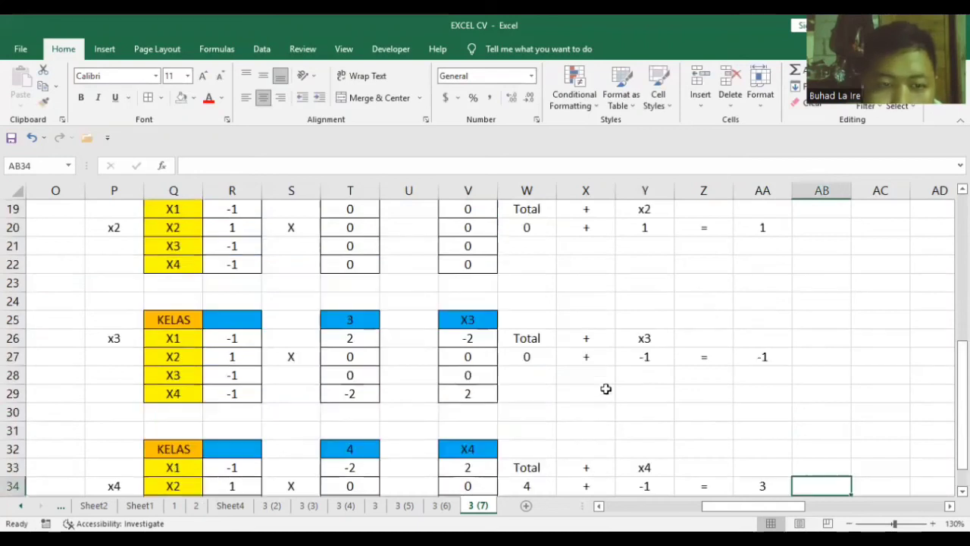
pyautogui.scroll(2, 593, 402)
pyautogui.scroll(1, 599, 402)
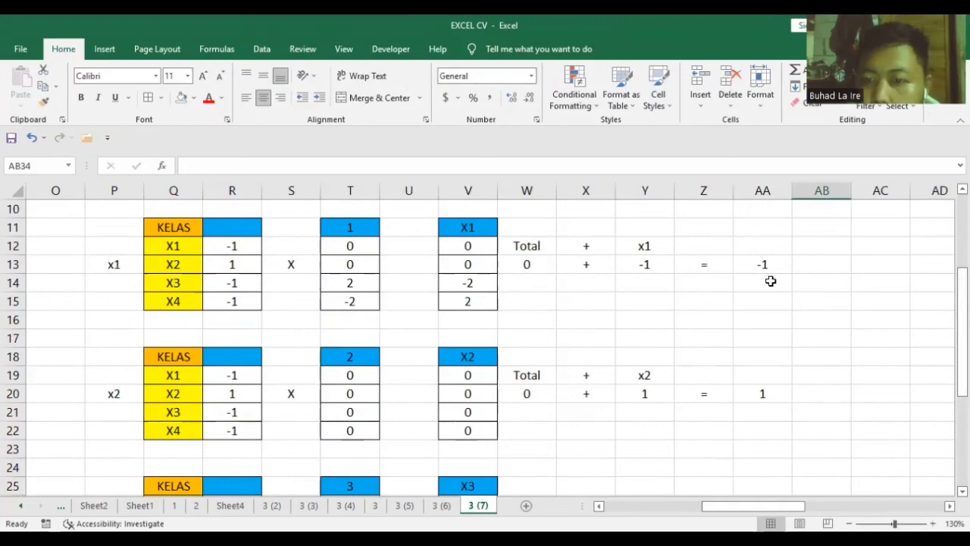
pyautogui.scroll(-1, 177, 318)
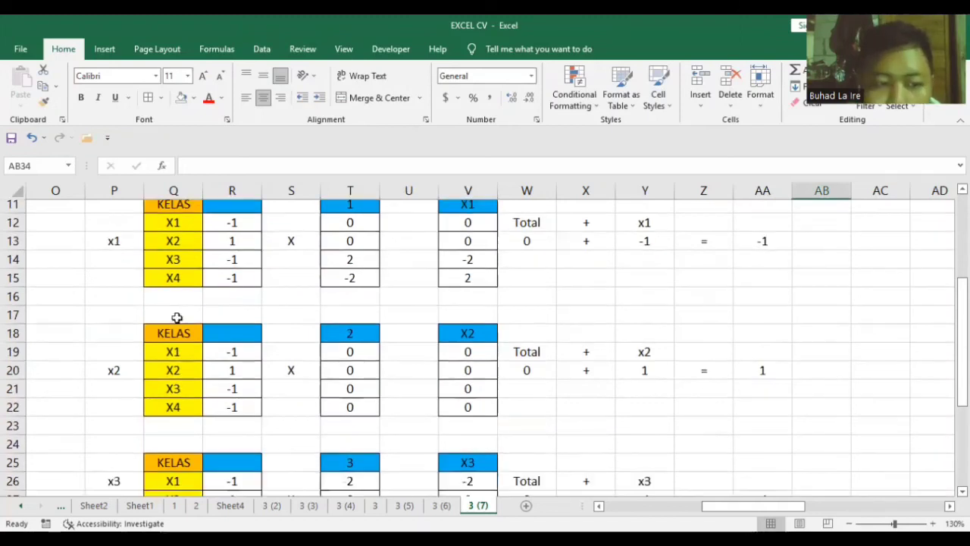
pyautogui.scroll(-2, 738, 352)
pyautogui.scroll(3, 769, 272)
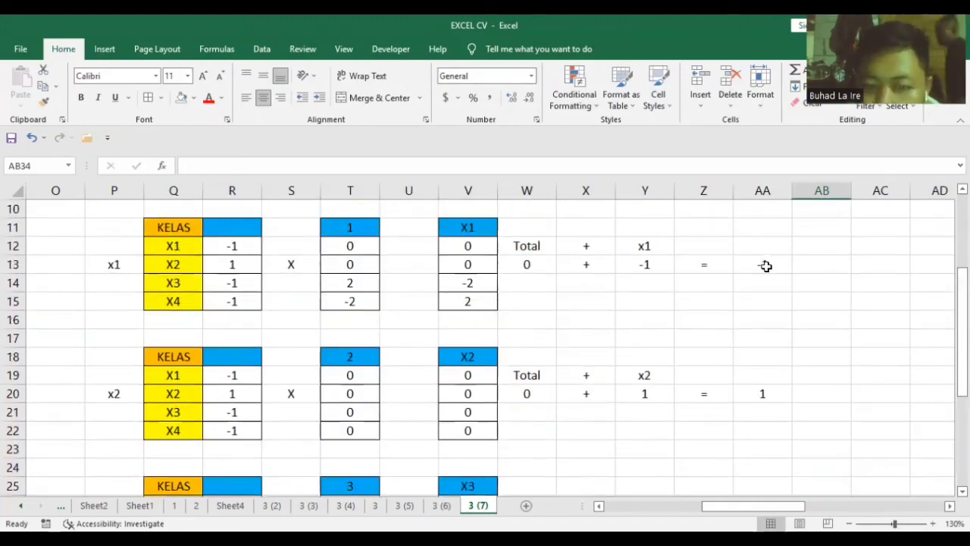
pyautogui.click(762, 264)
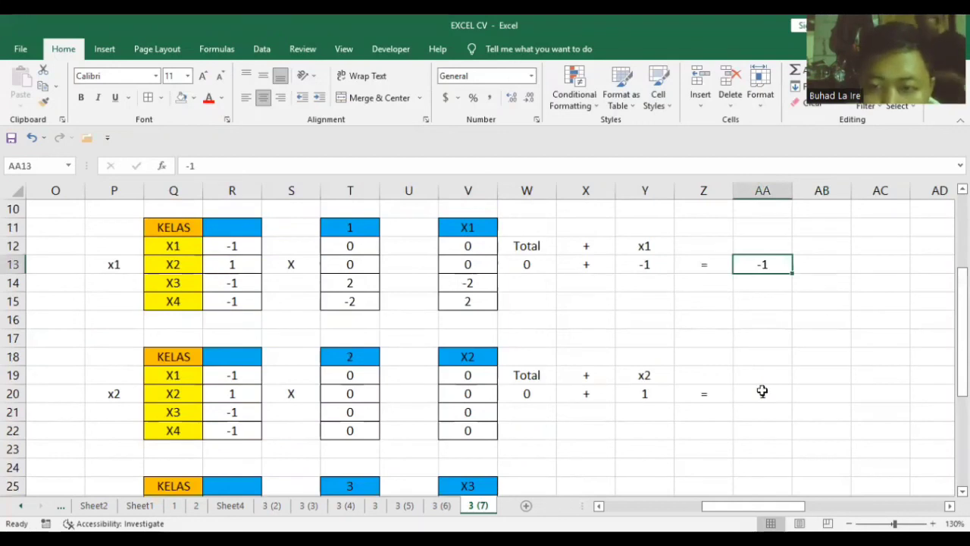
pyautogui.click(763, 395)
pyautogui.scroll(-2, 144, 398)
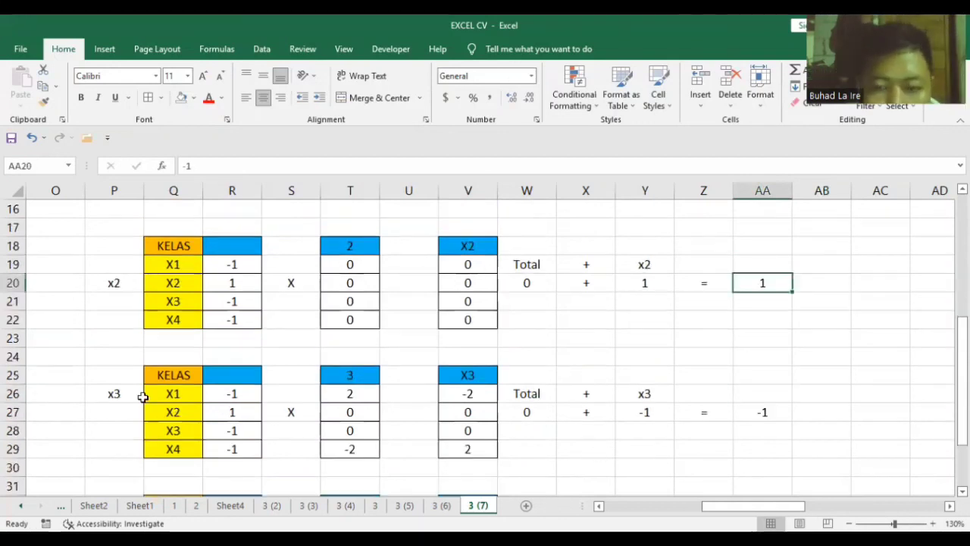
pyautogui.click(114, 394)
pyautogui.click(763, 412)
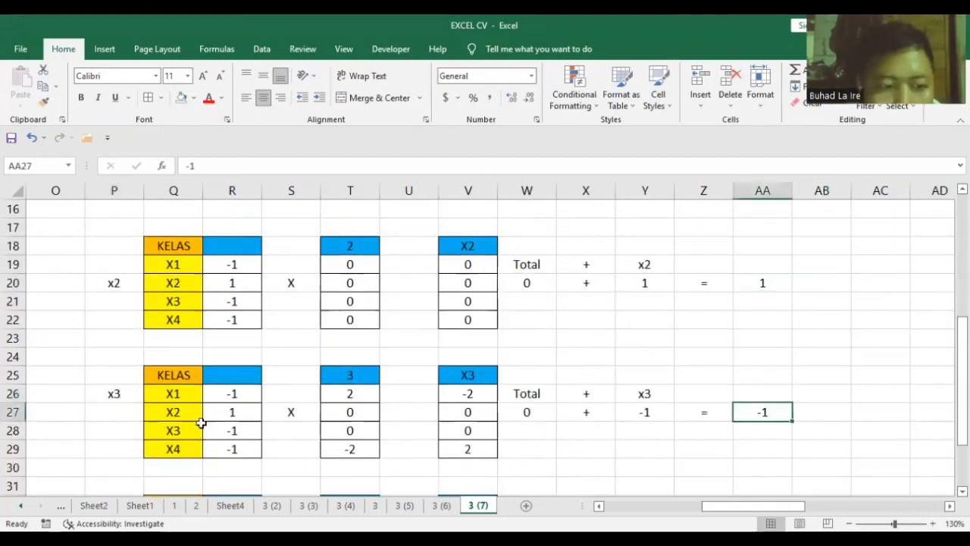
pyautogui.scroll(-2, 113, 432)
pyautogui.click(113, 430)
pyautogui.scroll(-2, 711, 352)
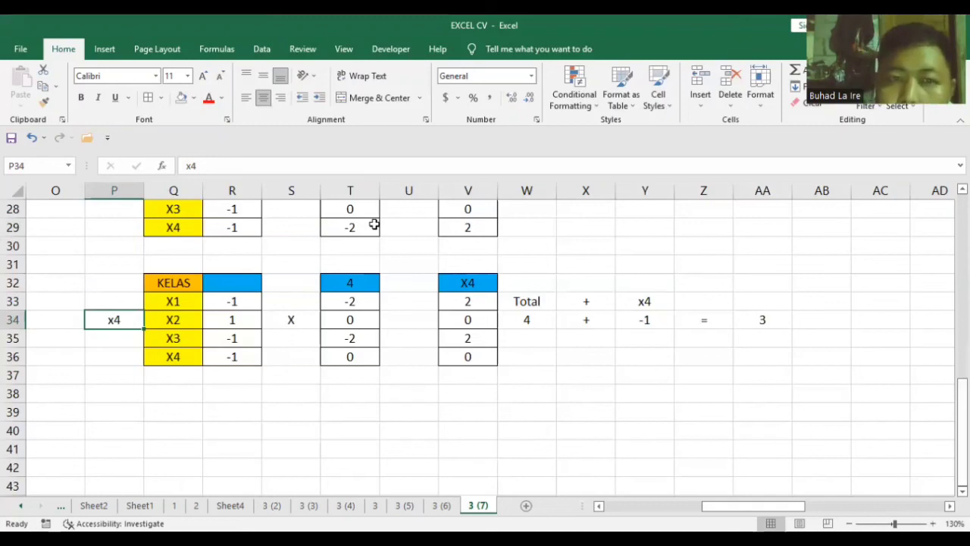
# Open sheet 3 (8) and examine the DATA UJI values in AJ5:AJ8 together with the AKTIVASI rule for Y.
pyautogui.hotkey('ctrl', 'pagedown')
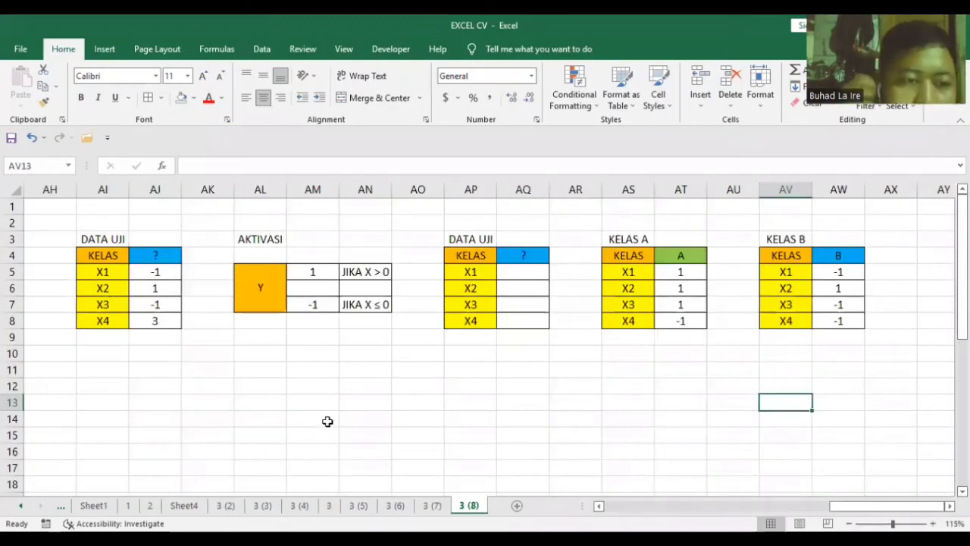
pyautogui.click(167, 292)
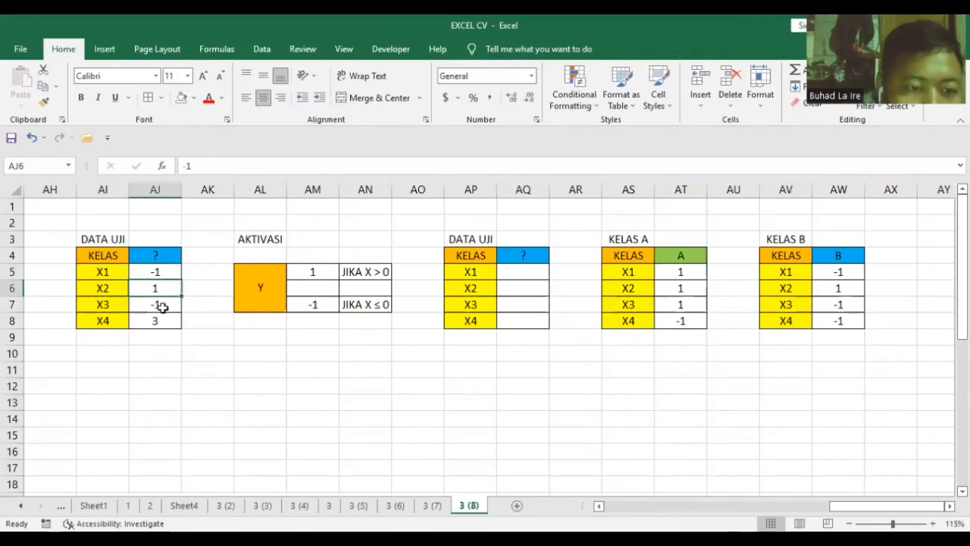
pyautogui.press('Down')
pyautogui.press('Down')
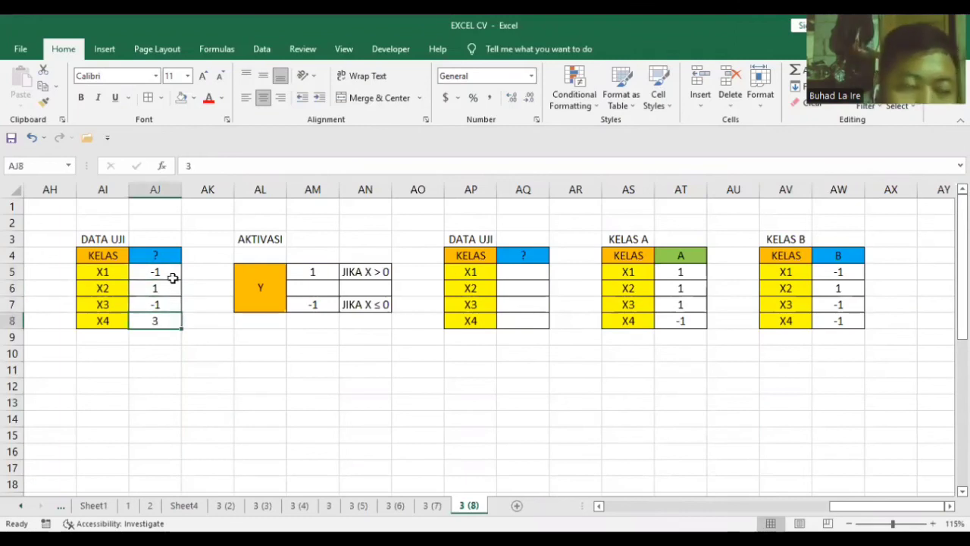
pyautogui.click(258, 288)
# Extend the heading in AP3 to read "DATA UJI (Y)".
pyautogui.click(487, 232)
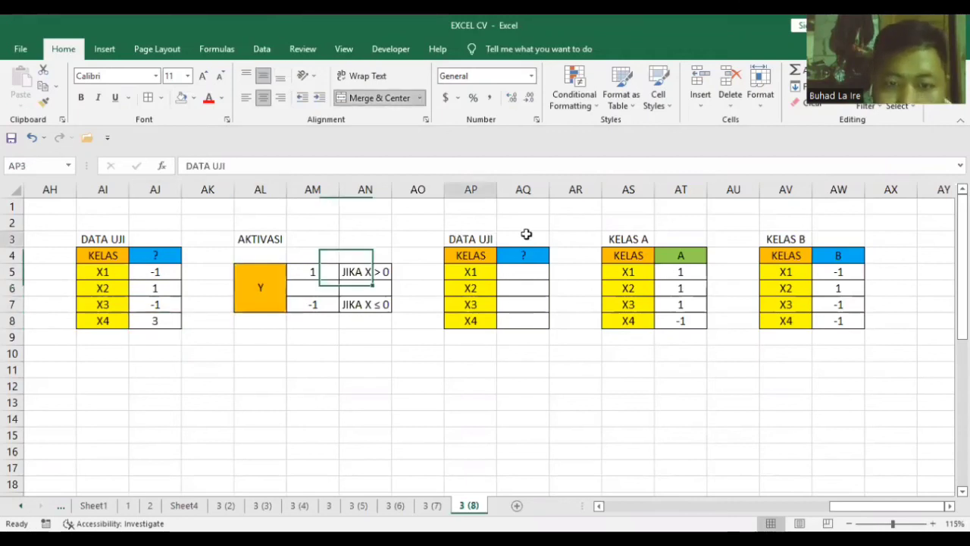
pyautogui.click(258, 177)
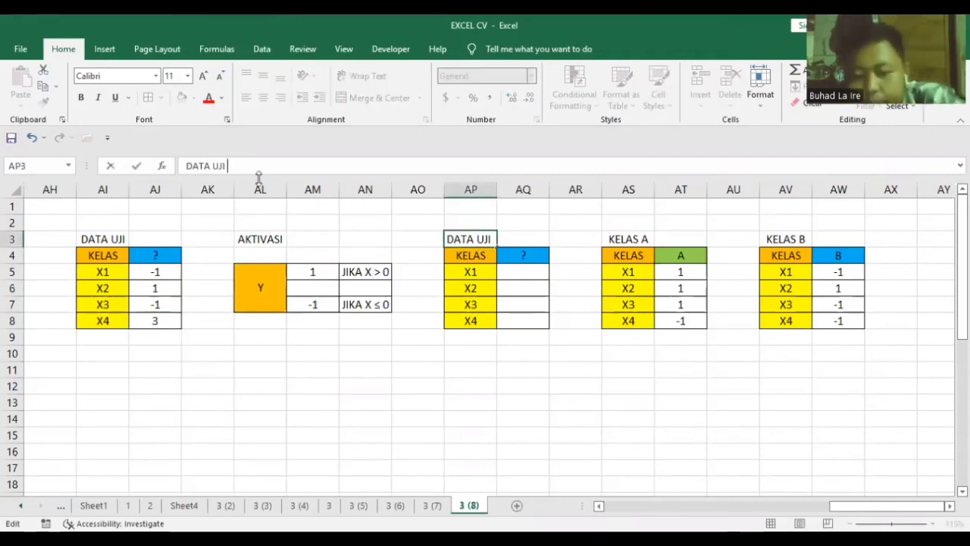
pyautogui.write('(')
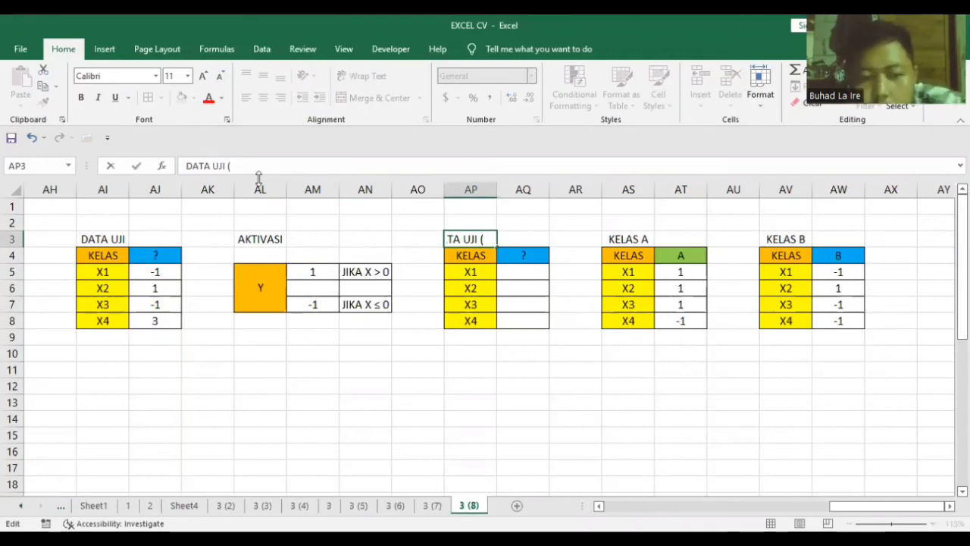
pyautogui.write('Y)')
pyautogui.press('Return')
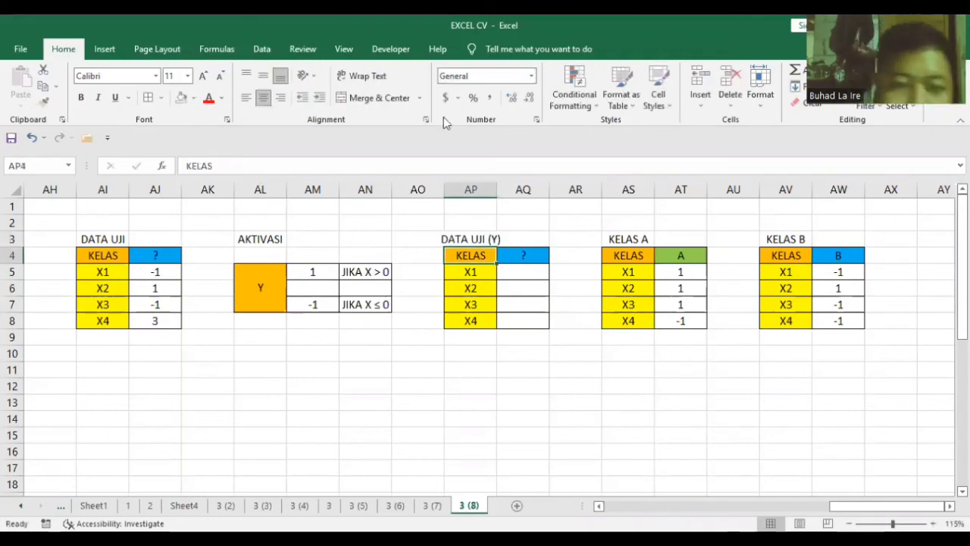
# Apply the JIKA X ≤ 0 activation rule to X1 of the test data and enter -1 in AQ5.
pyautogui.click(103, 272)
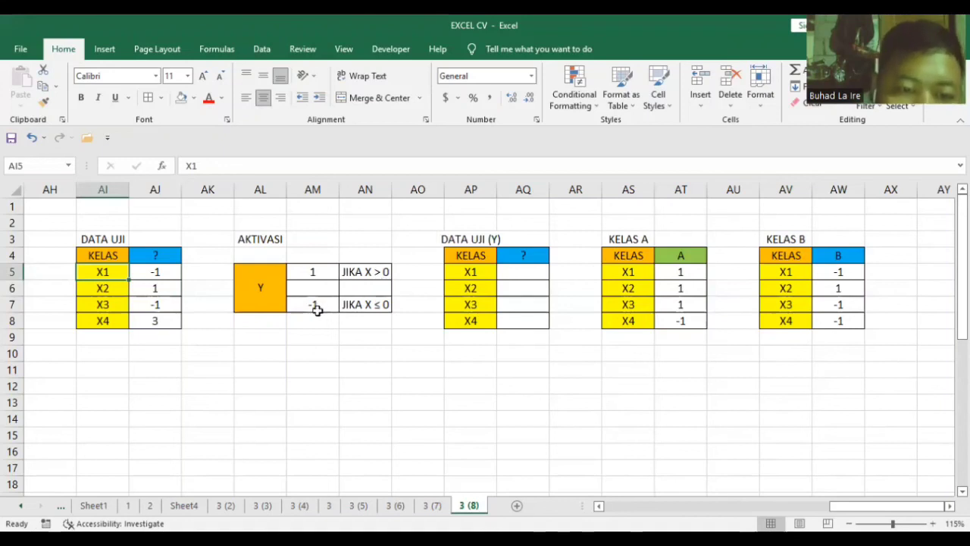
pyautogui.click(383, 305)
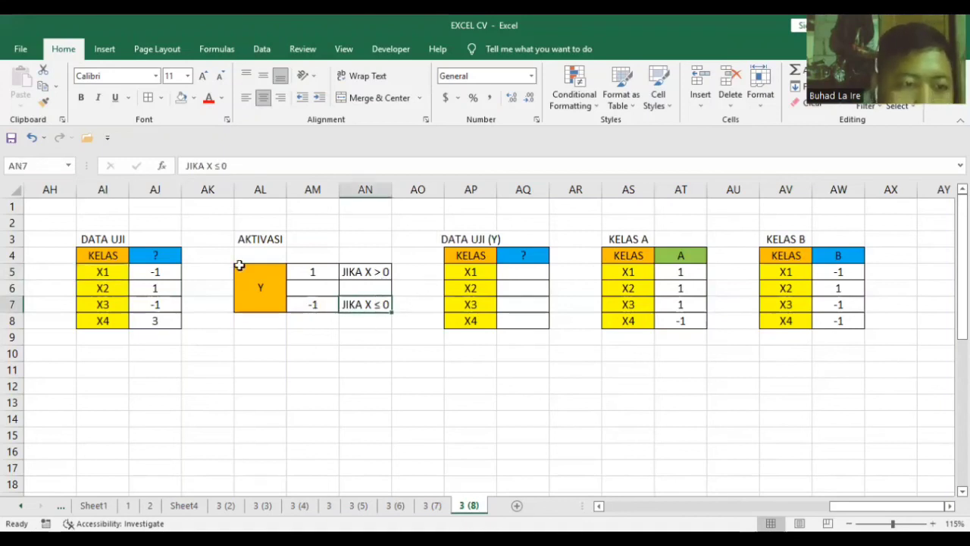
pyautogui.click(157, 272)
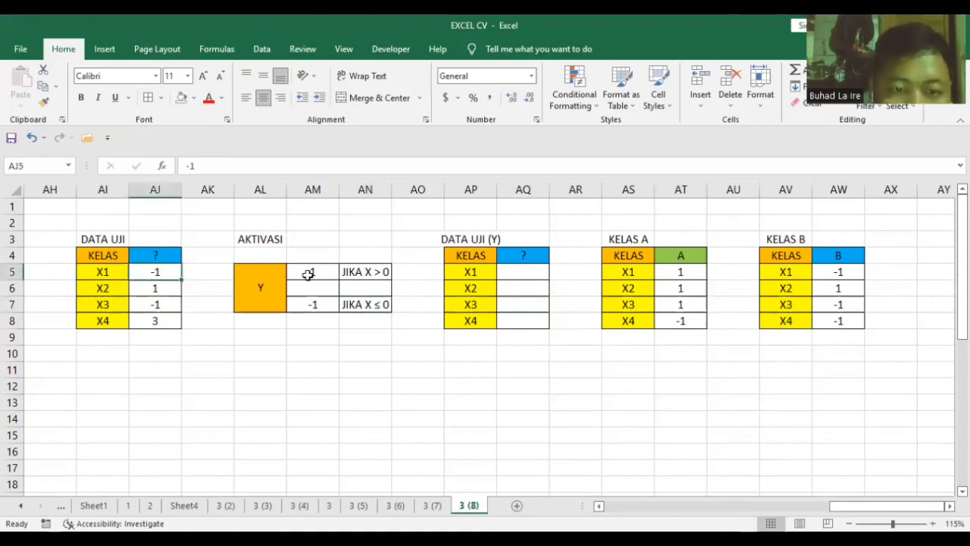
pyautogui.click(515, 273)
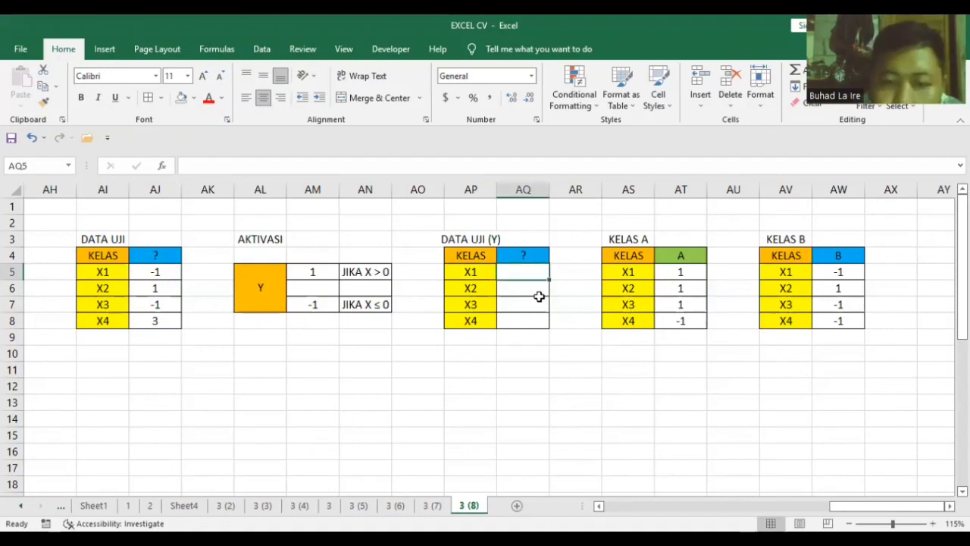
pyautogui.write('-1')
pyautogui.press('Return')
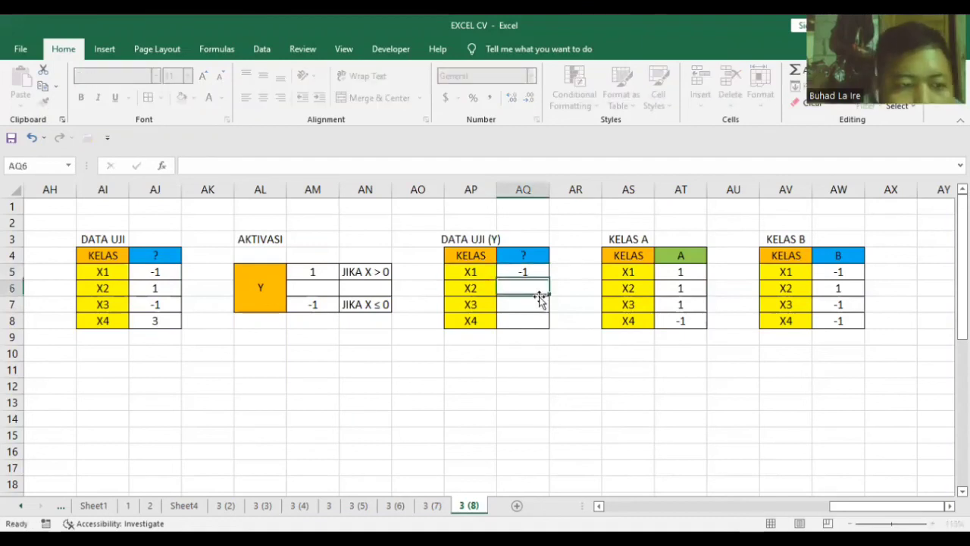
# Check X2 of the test data against the activation rule and enter 1 as its Y value in AQ6.
pyautogui.click(151, 289)
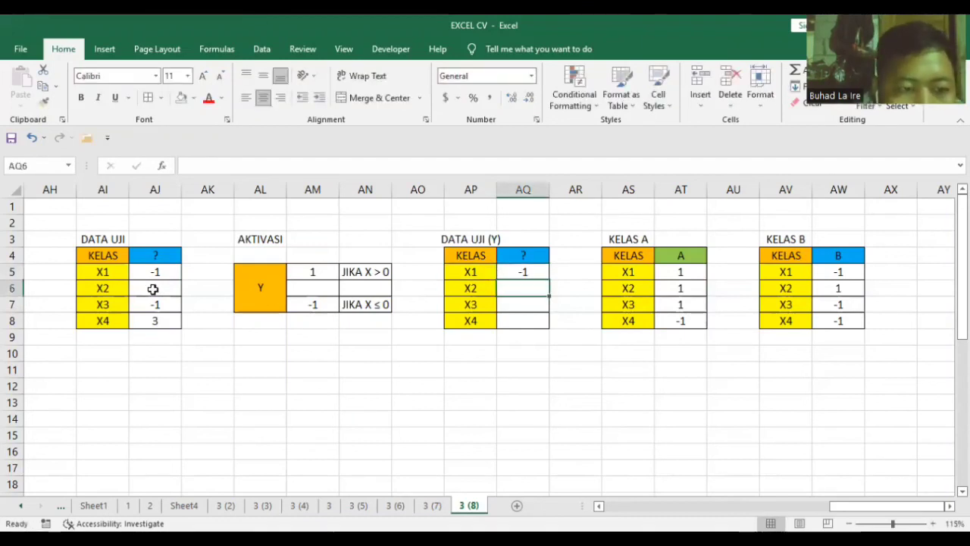
pyautogui.click(526, 289)
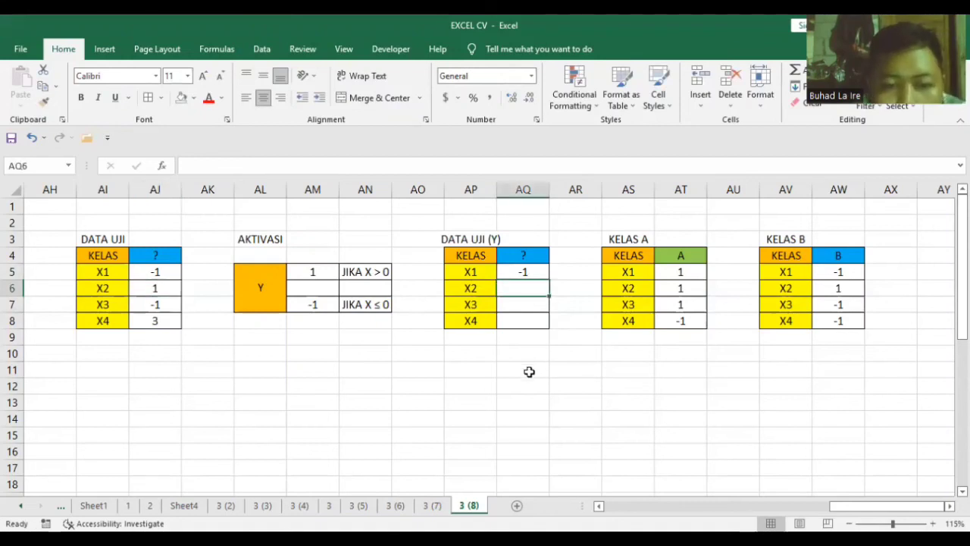
pyautogui.write('1')
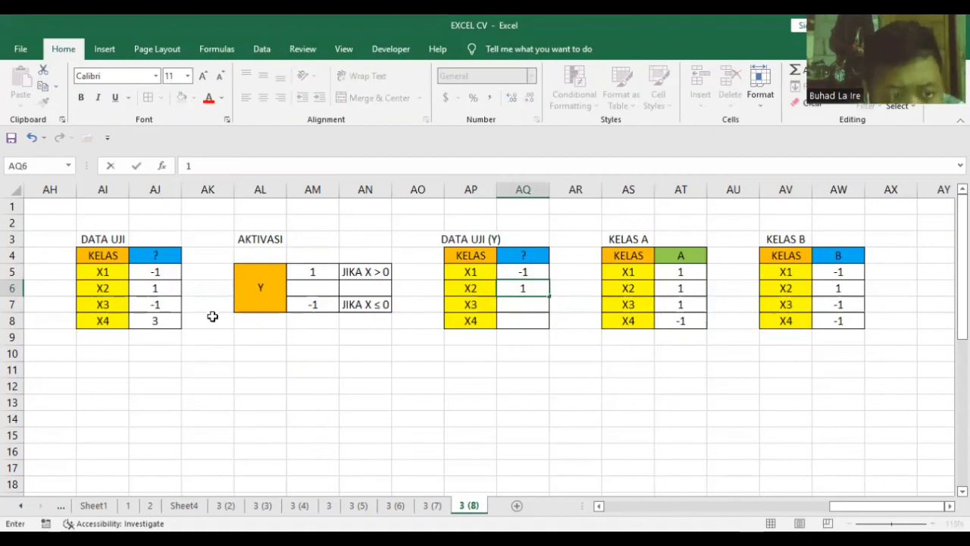
pyautogui.click(207, 320)
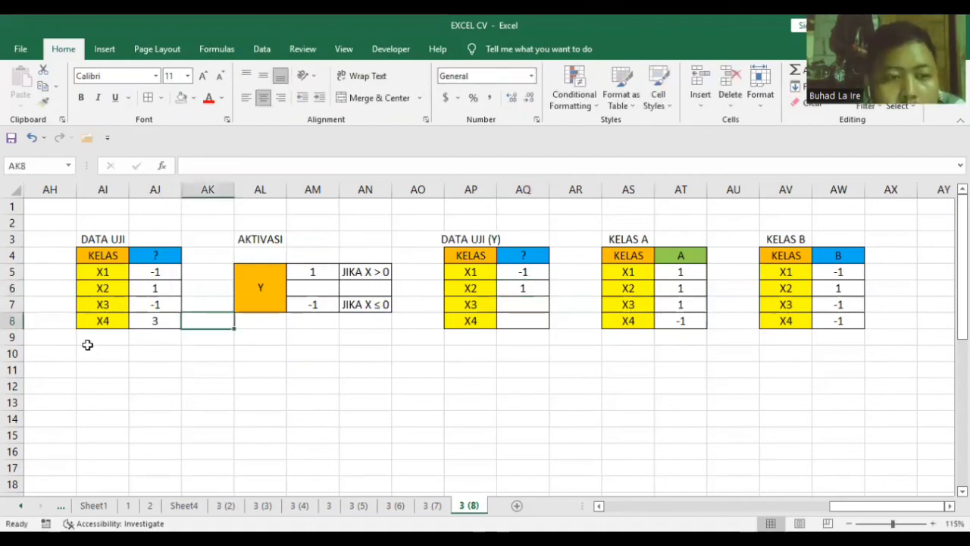
# Compare X3 of the test data with the JIKA X ≤ 0 rule and enter -1 in AQ7.
pyautogui.click(105, 305)
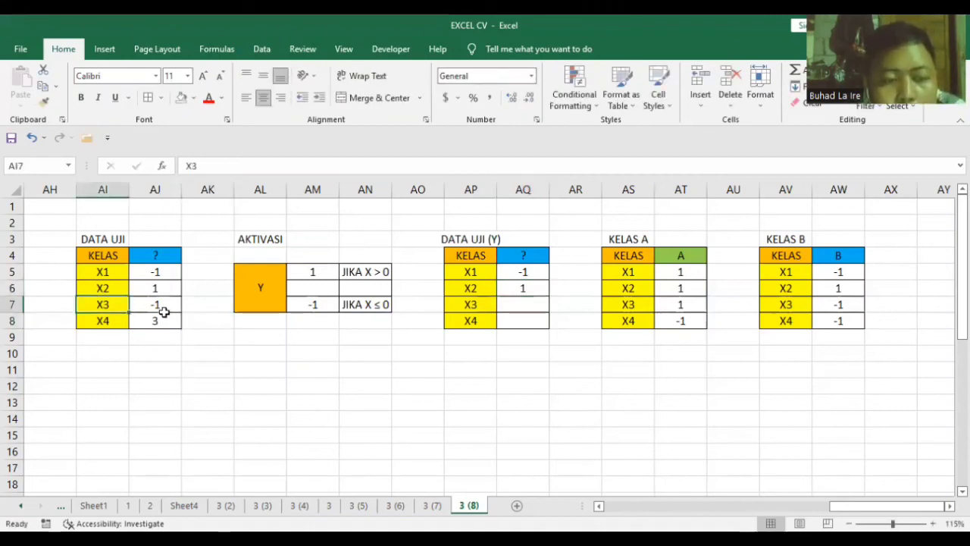
pyautogui.click(157, 306)
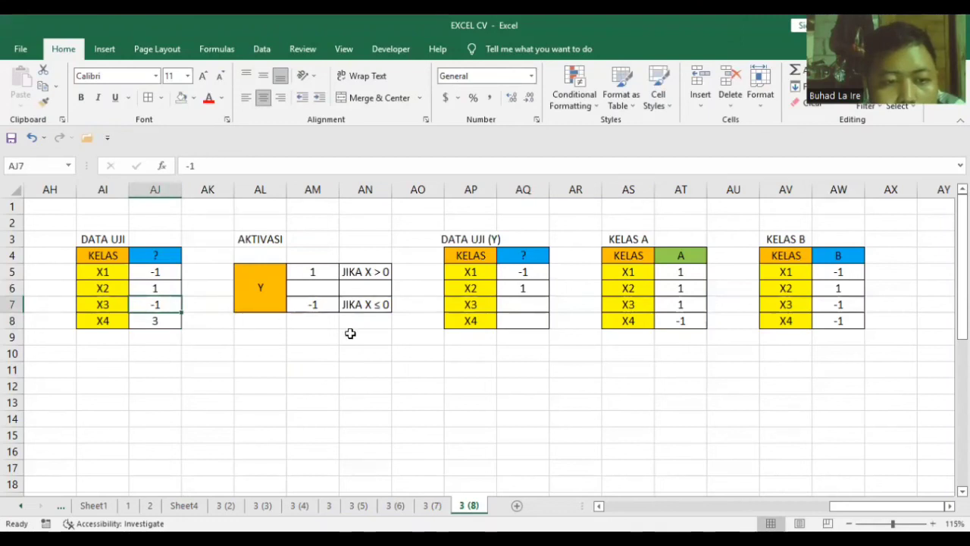
pyautogui.click(386, 305)
pyautogui.click(524, 303)
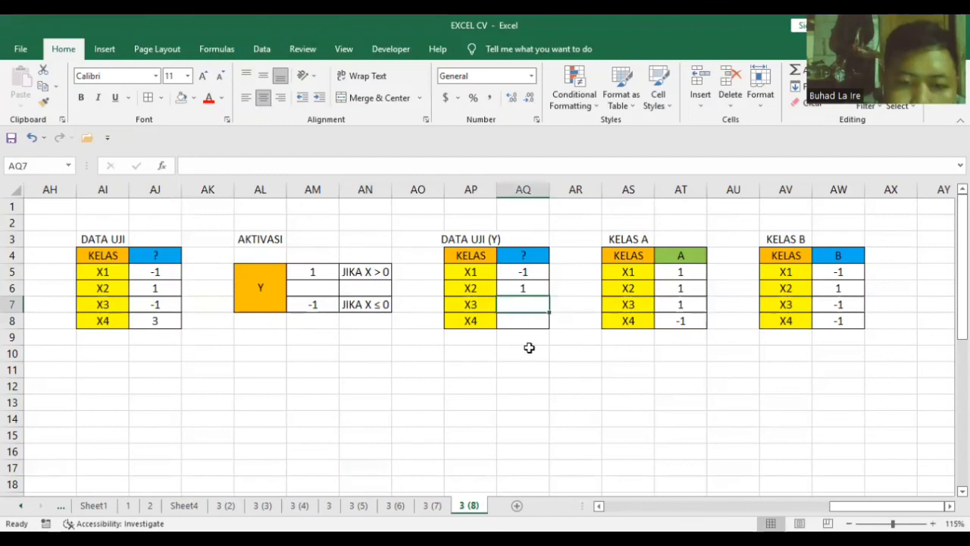
pyautogui.write('-1')
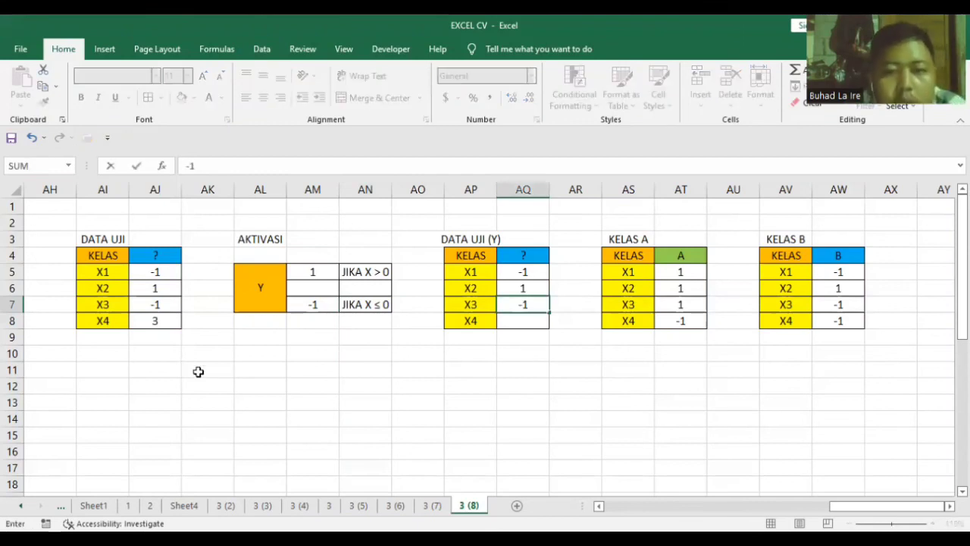
pyautogui.click(170, 370)
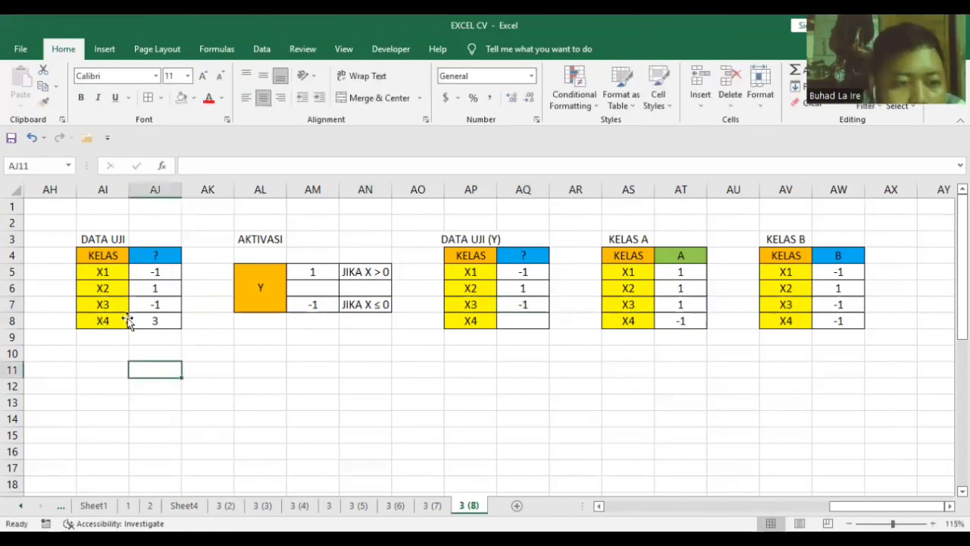
# Apply the JIKA X > 0 rule to the X4 test value in AJ8 and enter 1 in AQ8.
pyautogui.click(155, 322)
pyautogui.write('3')
pyautogui.hotkey('ctrl', 'Return')
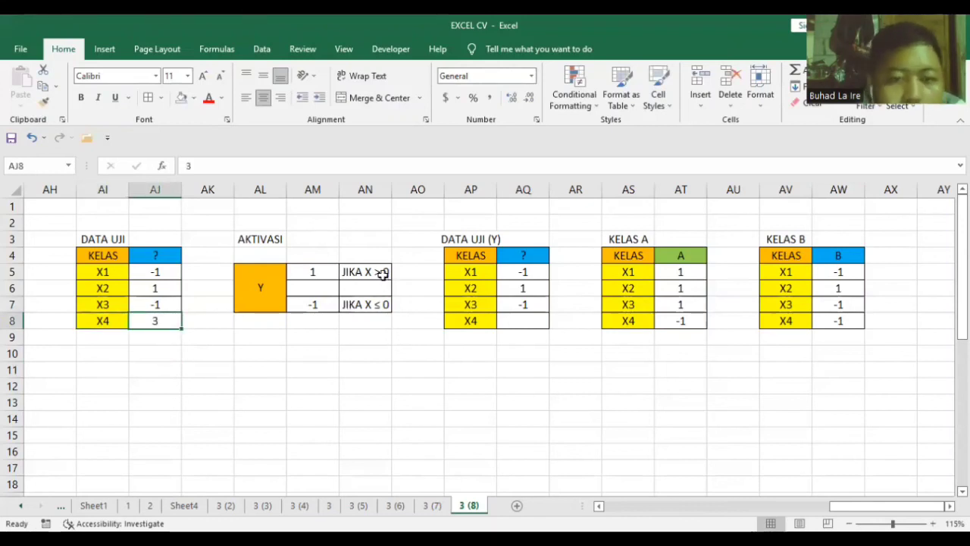
pyautogui.click(515, 324)
pyautogui.write('1')
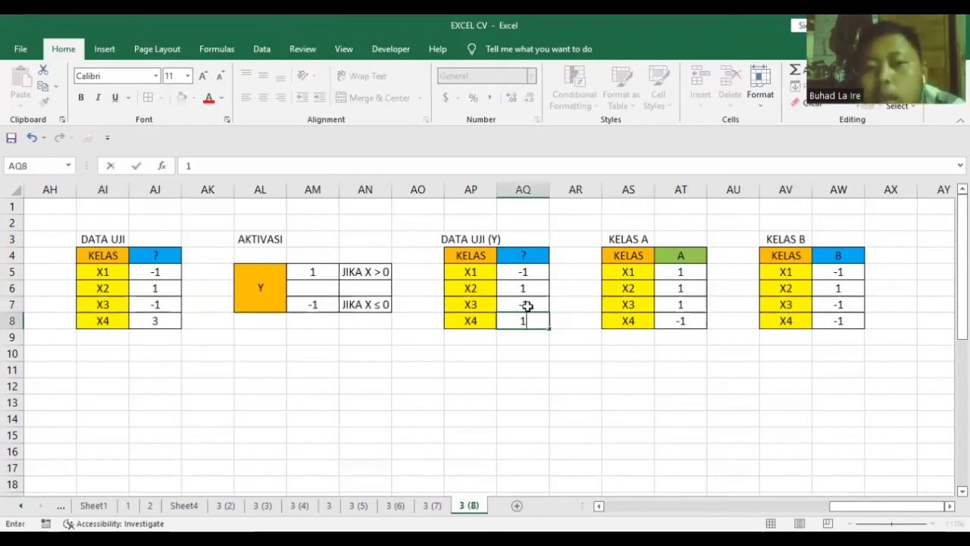
pyautogui.click(537, 365)
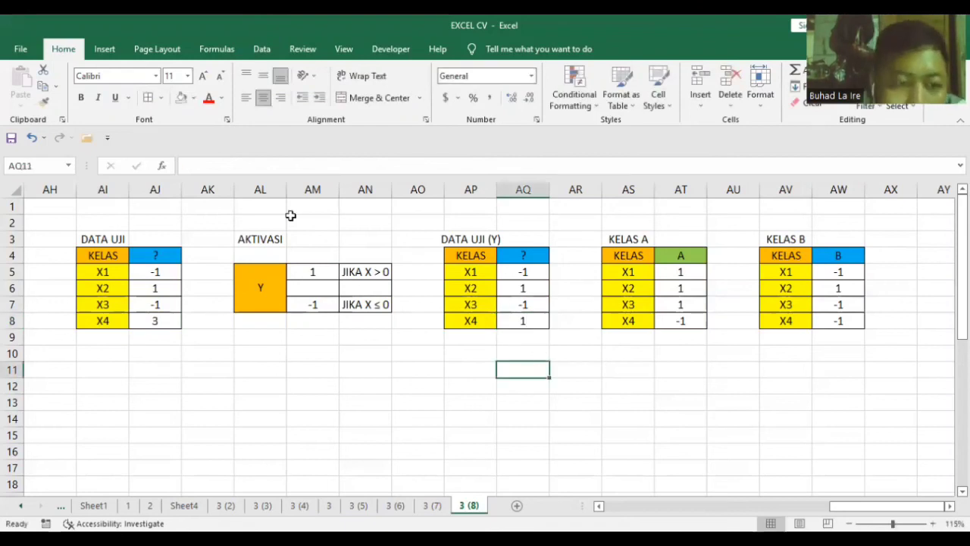
# Compare the test data's Y values in AQ5:AQ8 with class B's values and set class B's X4 in AW8 to 1.
pyautogui.click(521, 270)
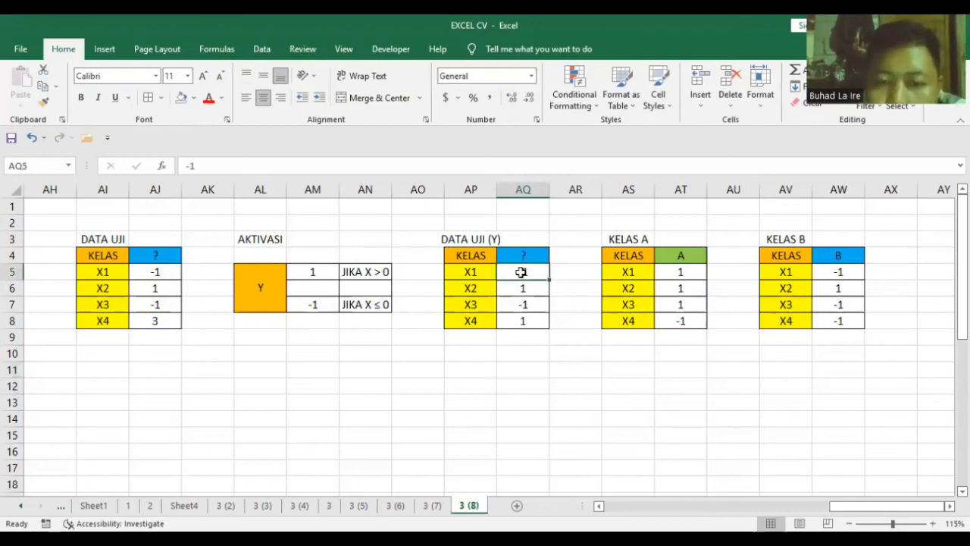
pyautogui.click(525, 289)
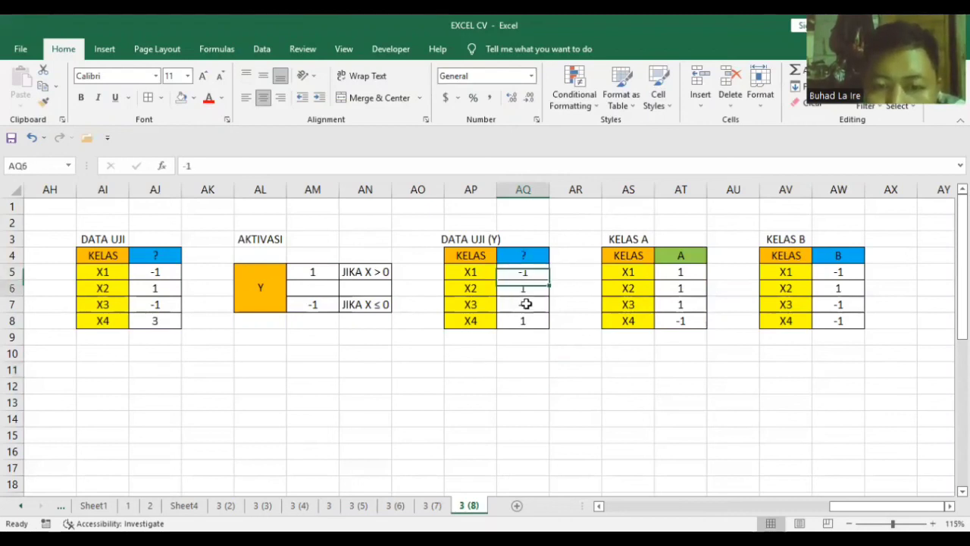
pyautogui.click(520, 326)
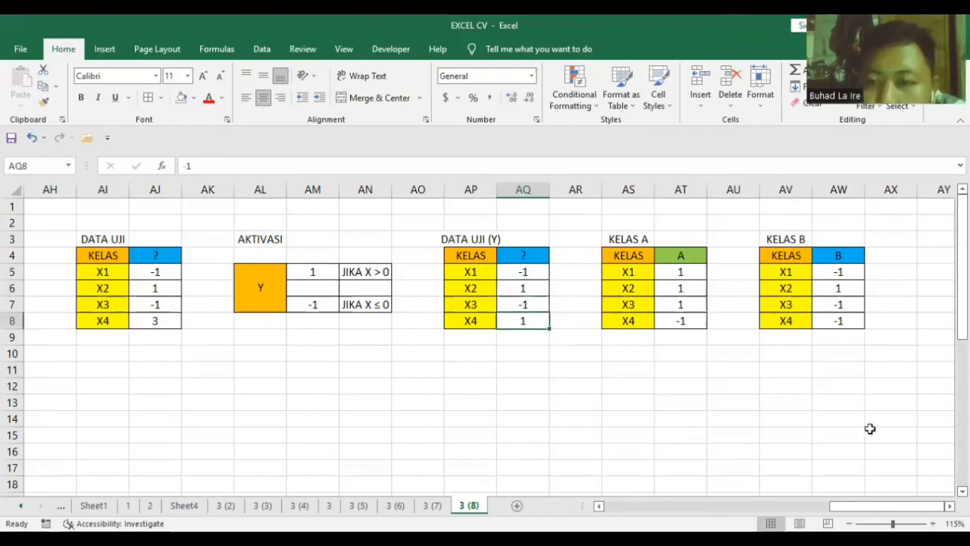
pyautogui.press('Right')
pyautogui.press('Down')
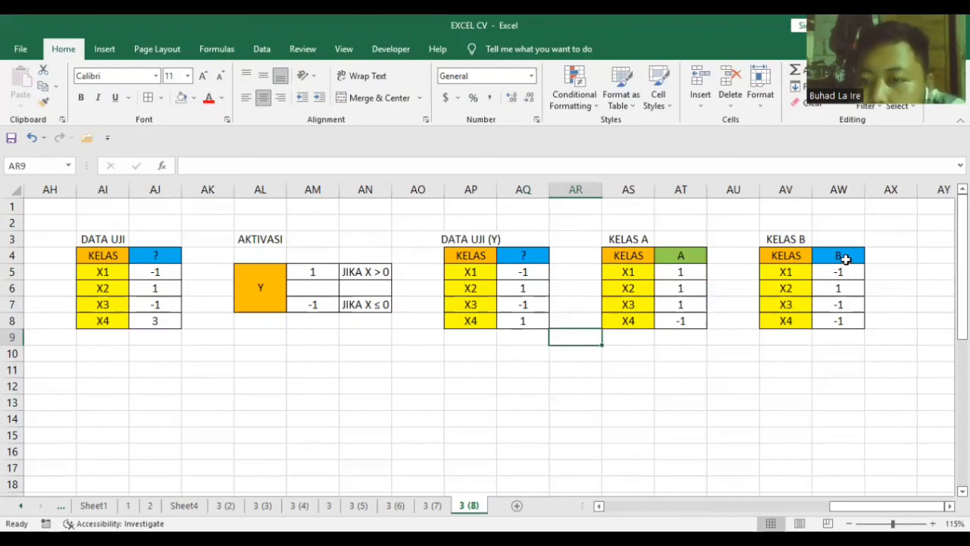
pyautogui.click(843, 260)
pyautogui.press('Down')
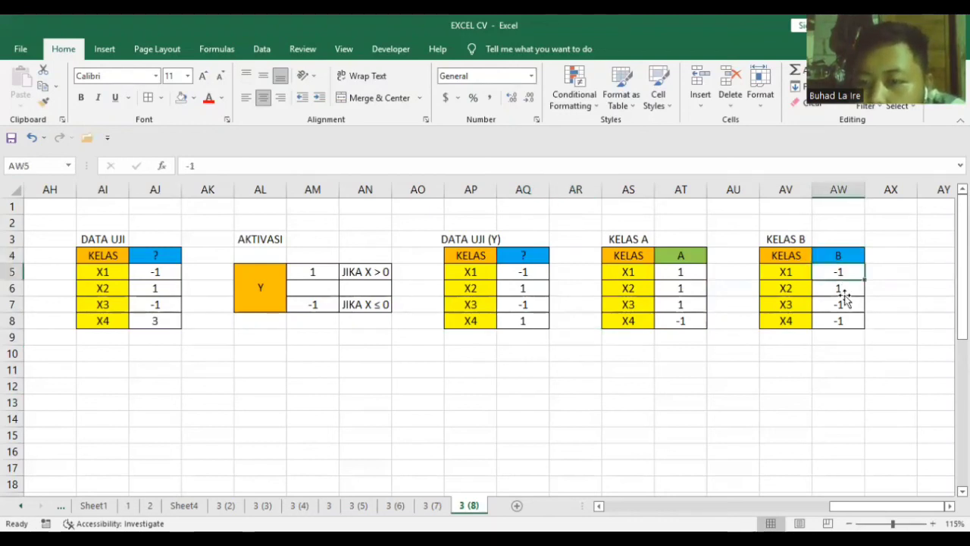
pyautogui.press('Down')
pyautogui.press('Down')
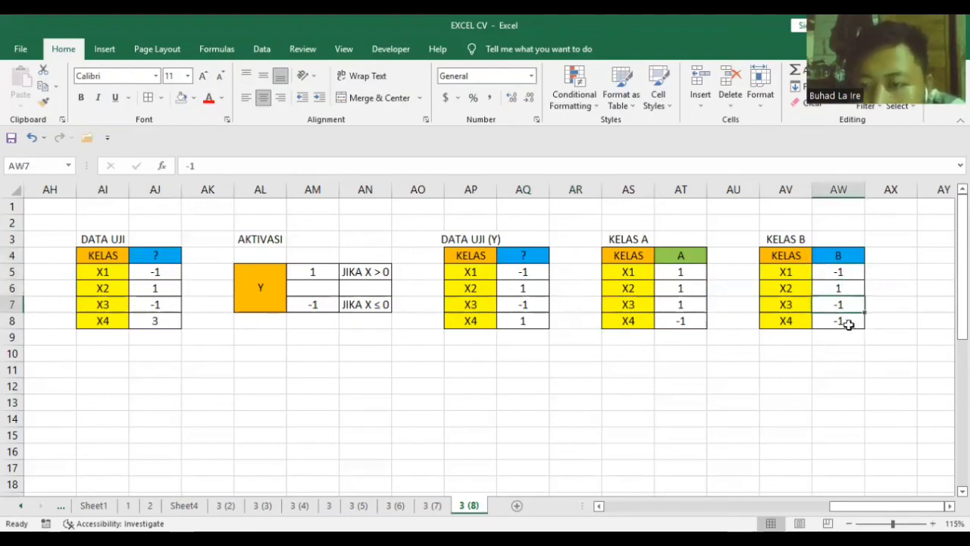
pyautogui.press('Down')
pyautogui.write('1')
pyautogui.click(933, 278)
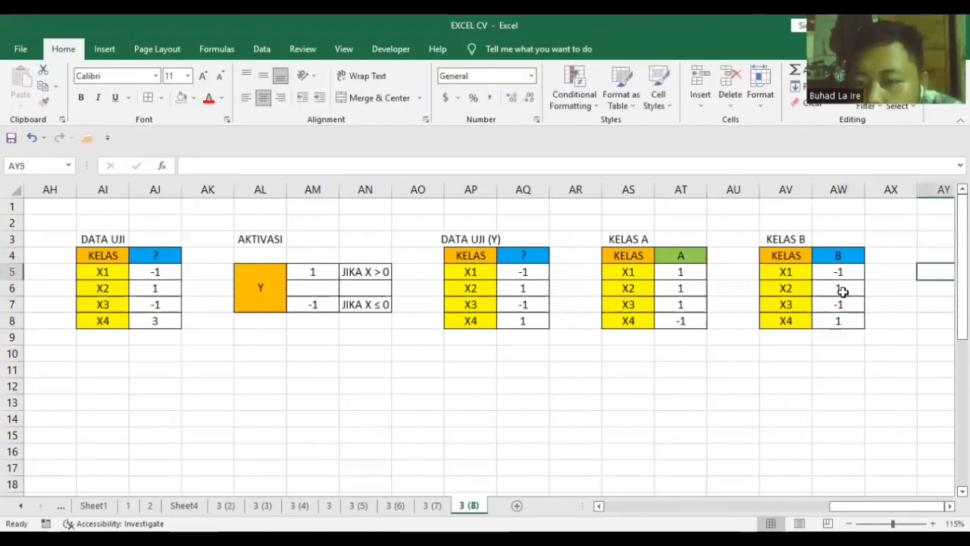
# Replace the question mark in AQ4 of the DATA UJI (Y) table with the class name KELAS B.
pyautogui.click(840, 321)
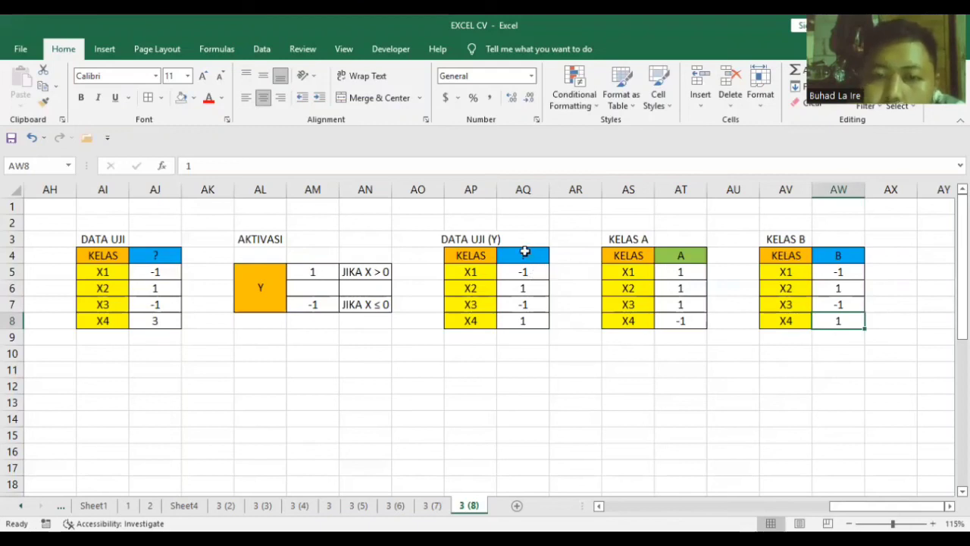
pyautogui.click(545, 255)
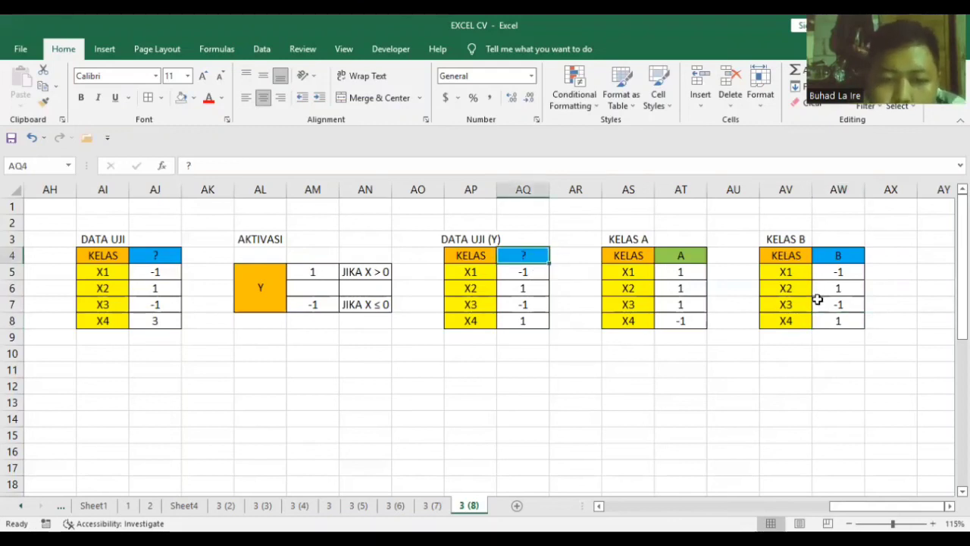
pyautogui.write('KELAS B')
pyautogui.press('Return')
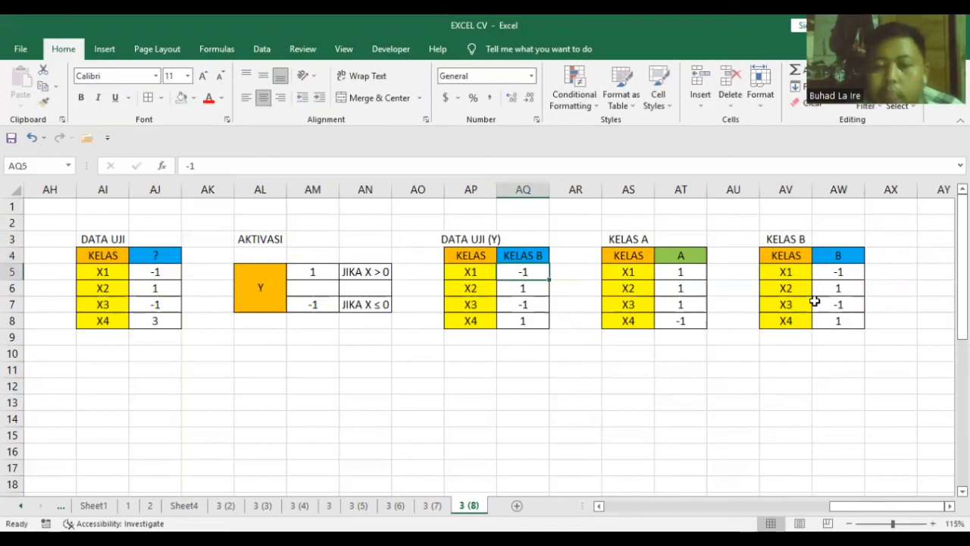